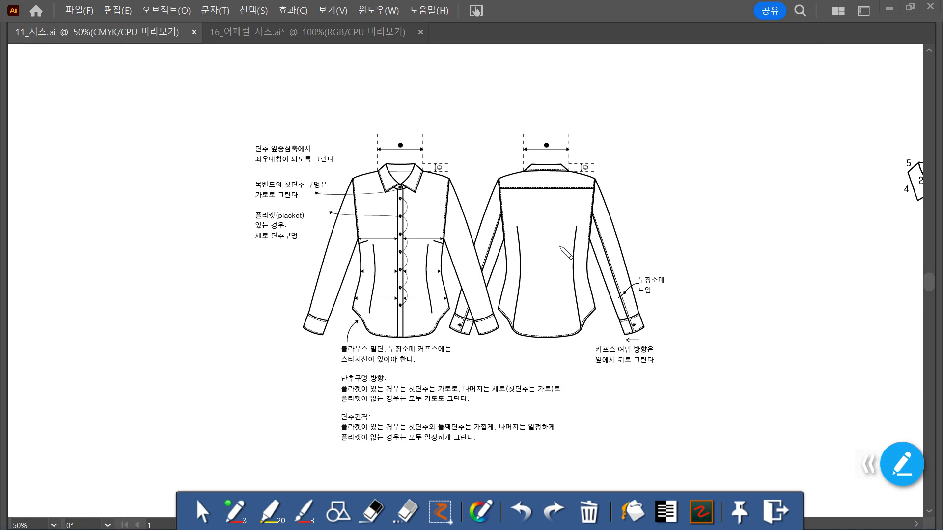
Mark the front shirt's collar, placket, half body, sleeve and cuff in red, point to the back view, and clear the marks
mouse_move(442, 175)
mouse_down()
mouse_move(400, 153)
mouse_move(374, 164)
mouse_move(373, 190)
mouse_move(407, 202)
mouse_move(440, 197)
mouse_move(449, 180)
mouse_move(418, 194)
mouse_move(406, 179)
mouse_move(392, 209)
mouse_move(398, 336)
mouse_move(416, 360)
mouse_move(413, 208)
mouse_up()
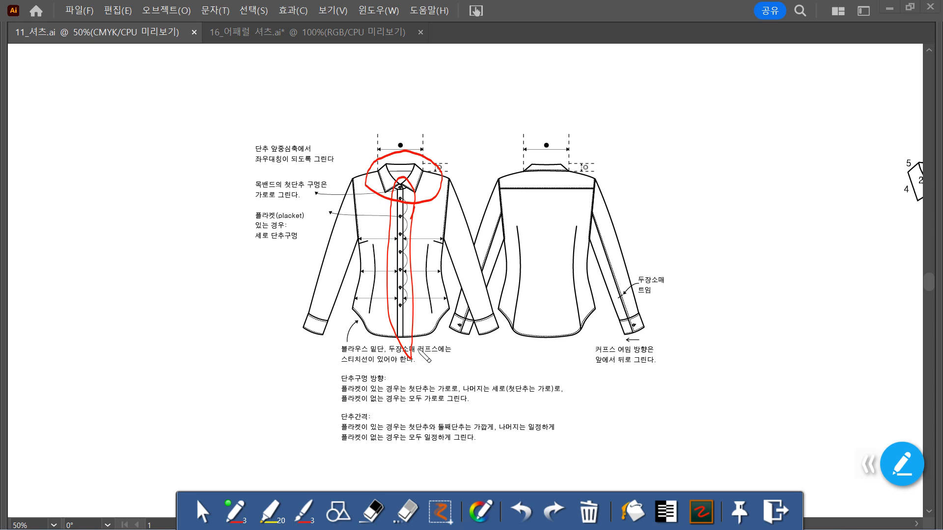
mouse_move(383, 171)
mouse_down()
mouse_move(353, 182)
mouse_move(355, 317)
mouse_move(358, 329)
mouse_move(393, 337)
mouse_up()
mouse_move(377, 232)
mouse_down()
mouse_move(380, 173)
mouse_move(424, 122)
mouse_move(451, 150)
mouse_up()
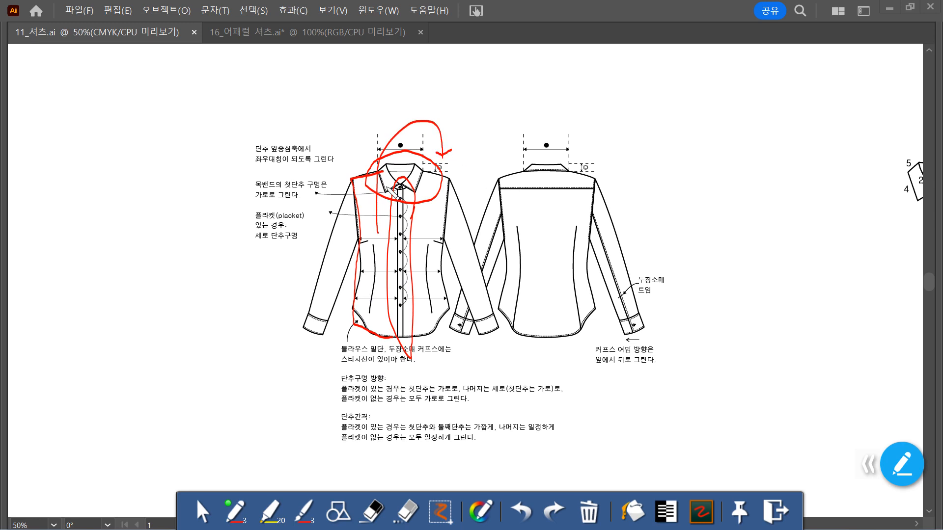
mouse_move(358, 188)
mouse_down()
mouse_move(332, 222)
mouse_move(308, 307)
mouse_move(332, 325)
mouse_move(346, 314)
mouse_move(366, 248)
mouse_up()
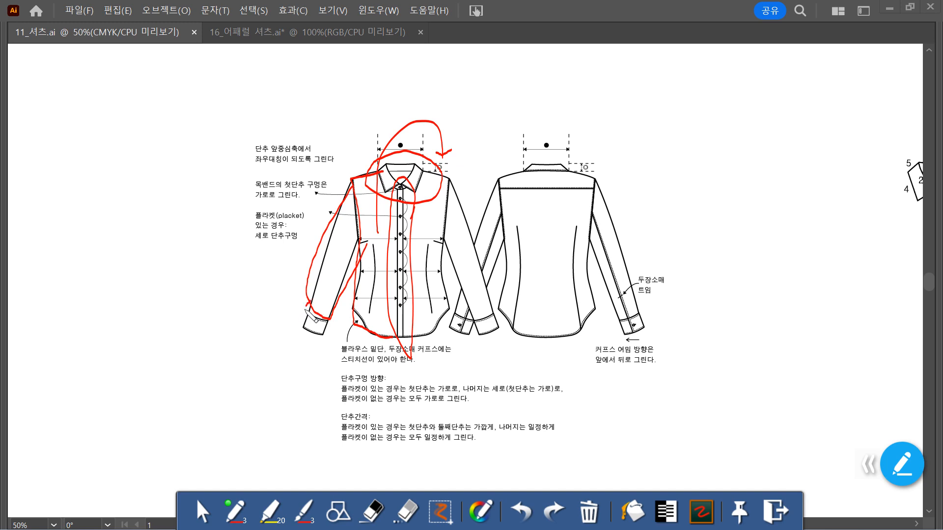
drag(310, 301, 328, 322)
mouse_move(469, 189)
mouse_down()
mouse_move(309, 187)
mouse_move(373, 388)
mouse_move(454, 157)
mouse_up()
drag(405, 136, 559, 112)
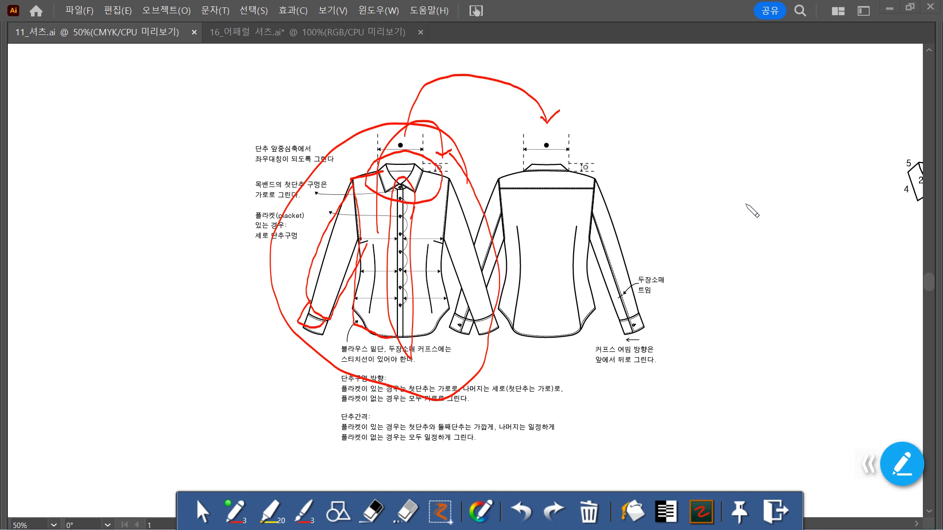
click(908, 467)
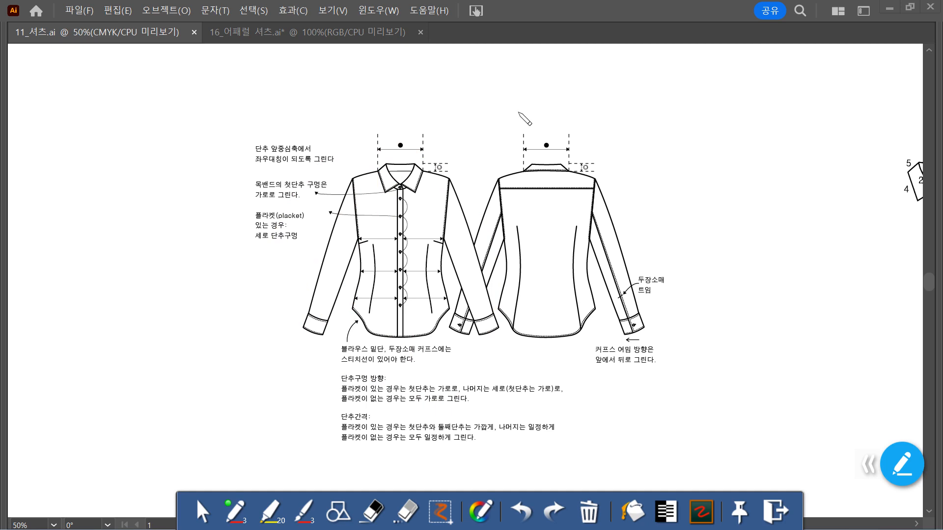
Mark the matching collar width and height on the front and back shirts, circle both views, and clear the marks
mouse_move(375, 120)
mouse_down()
mouse_move(378, 135)
mouse_move(424, 124)
mouse_move(425, 133)
mouse_up()
mouse_move(520, 119)
mouse_down()
mouse_move(520, 133)
mouse_move(570, 126)
mouse_move(573, 136)
mouse_up()
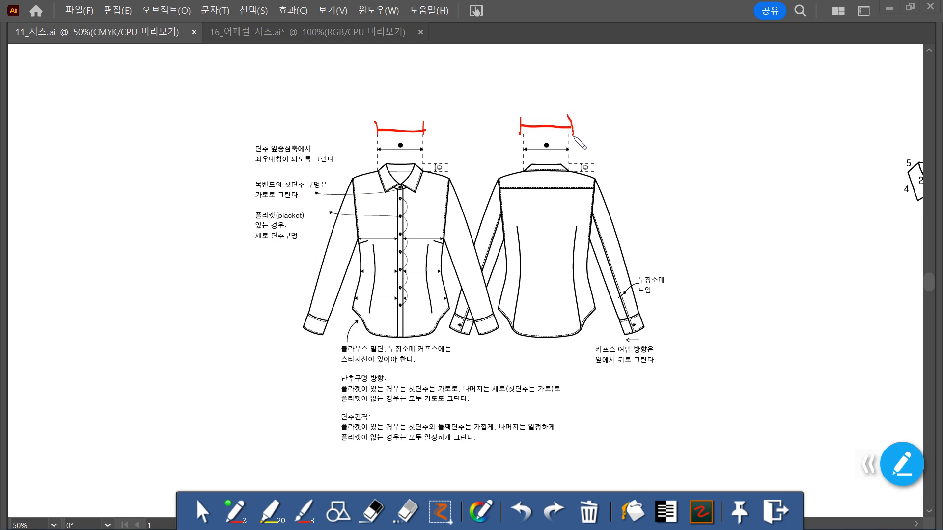
drag(440, 162, 454, 171)
drag(591, 162, 607, 172)
mouse_move(486, 172)
mouse_down()
mouse_move(479, 142)
mouse_move(369, 102)
mouse_move(265, 247)
mouse_move(334, 376)
mouse_move(433, 388)
mouse_move(491, 338)
mouse_move(508, 228)
mouse_move(461, 120)
mouse_move(415, 115)
mouse_move(455, 69)
mouse_move(519, 69)
mouse_move(546, 101)
mouse_move(566, 83)
mouse_up()
mouse_move(628, 135)
mouse_down()
mouse_move(552, 103)
mouse_move(413, 338)
mouse_move(721, 277)
mouse_move(606, 132)
mouse_move(600, 143)
mouse_up()
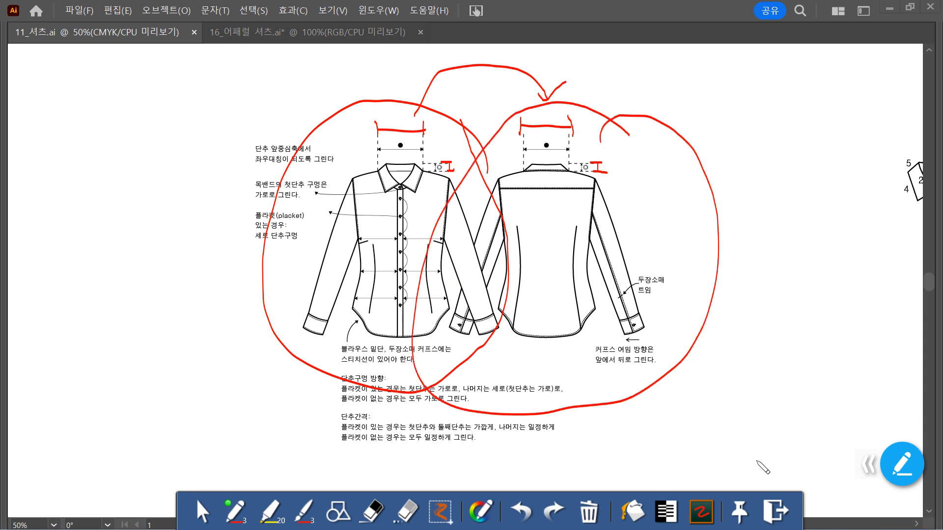
key(Delete)
Number the front shirt's drawing order in red, from the collar through the placket and body to the sleeve cuff
drag(390, 157, 387, 166)
drag(395, 225, 405, 234)
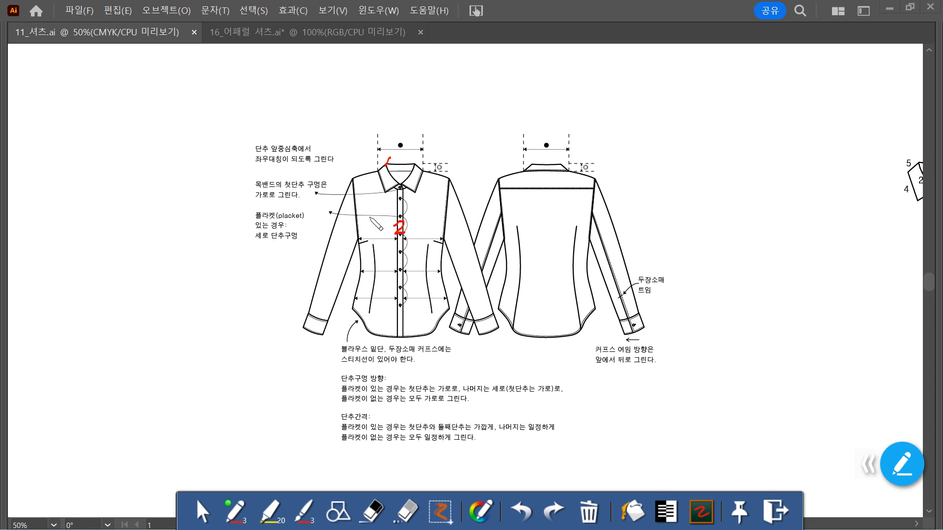
mouse_move(369, 215)
mouse_down()
mouse_move(375, 224)
mouse_move(332, 263)
mouse_move(342, 261)
mouse_move(337, 269)
mouse_up()
mouse_move(312, 326)
mouse_down()
mouse_move(314, 336)
mouse_move(318, 326)
mouse_up()
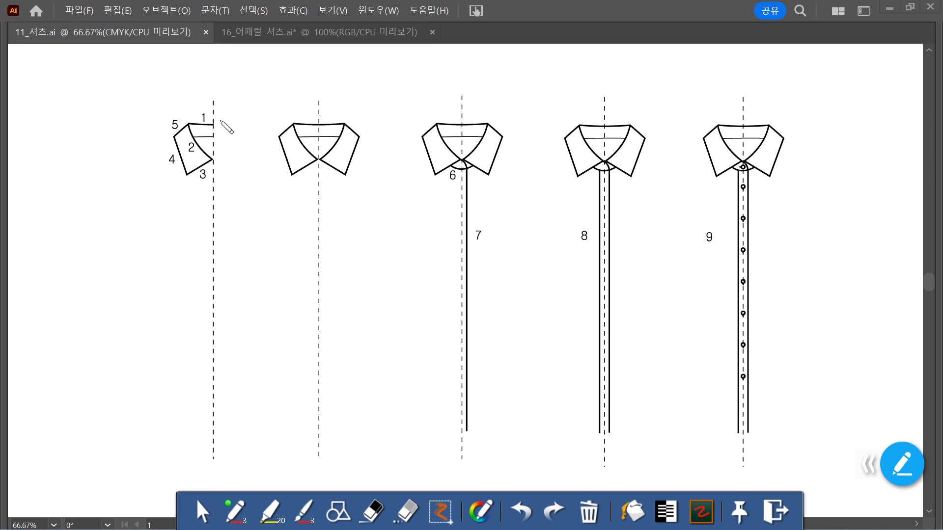
Trace the half-collar outline in stages 1 to 5 and mark its mirroring across the centre line and the collar width
mouse_move(214, 124)
mouse_down()
mouse_move(189, 122)
mouse_move(195, 149)
mouse_move(211, 160)
mouse_move(194, 178)
mouse_move(185, 124)
mouse_up()
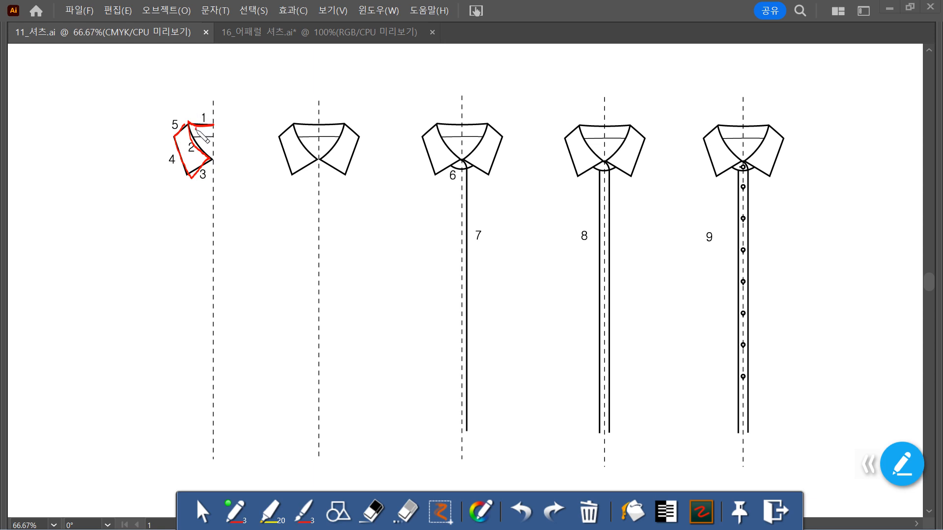
drag(188, 132, 190, 128)
mouse_move(318, 132)
mouse_down()
mouse_move(302, 97)
mouse_move(265, 123)
mouse_move(282, 169)
mouse_move(313, 169)
mouse_up()
mouse_move(305, 123)
mouse_down()
mouse_move(335, 96)
mouse_move(343, 119)
mouse_move(350, 114)
mouse_up()
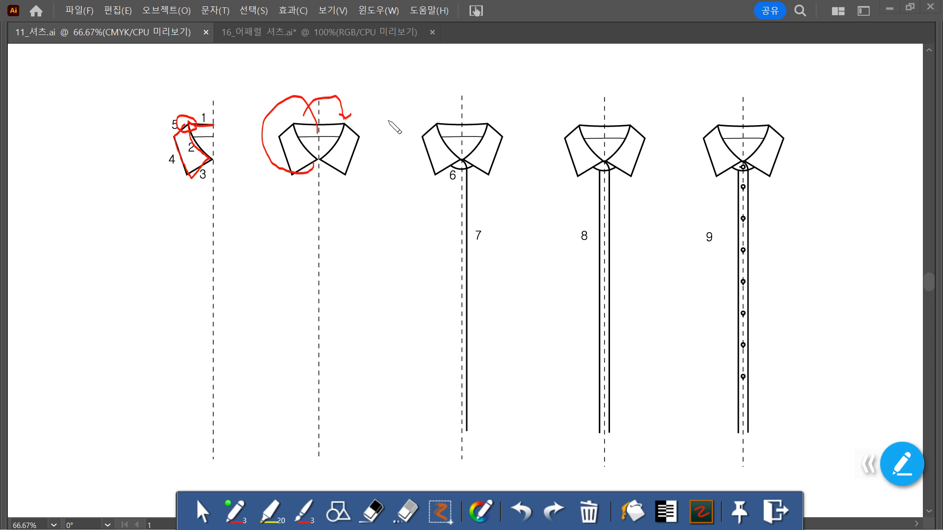
mouse_move(290, 82)
mouse_down()
mouse_move(291, 102)
mouse_move(290, 92)
mouse_move(348, 95)
mouse_move(342, 129)
mouse_move(304, 133)
mouse_move(293, 121)
mouse_move(326, 108)
mouse_move(350, 116)
mouse_up()
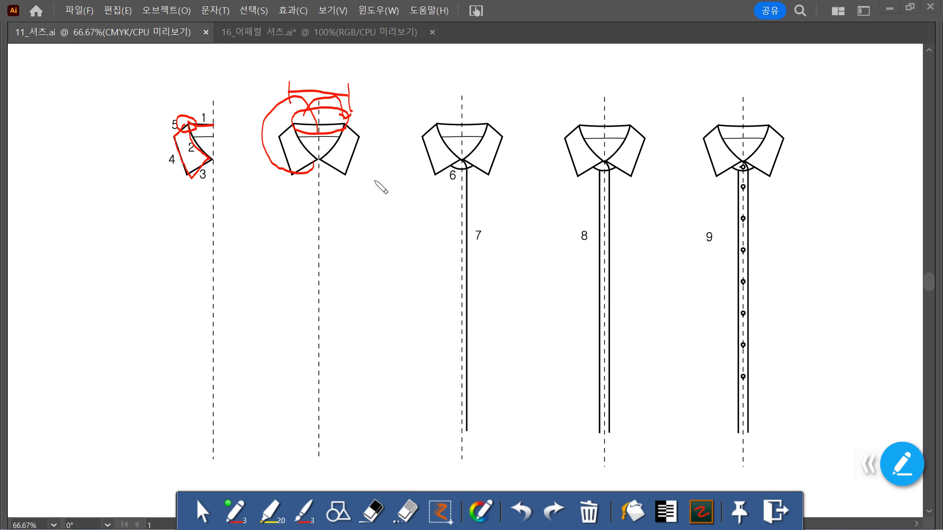
Mark the neckband, the placket lines, the finished placket and the buttonhole directions in stages 6 to 9
drag(521, 175, 533, 180)
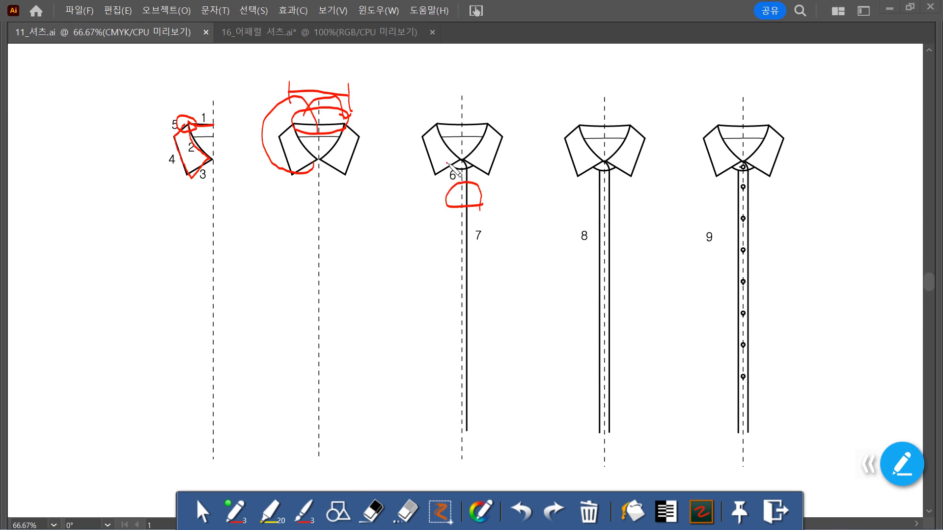
mouse_move(448, 163)
mouse_down()
mouse_move(471, 166)
mouse_move(461, 161)
mouse_move(471, 422)
mouse_up()
click(236, 510)
drag(460, 166, 456, 434)
mouse_move(670, 129)
mouse_down()
mouse_move(668, 106)
mouse_move(574, 87)
mouse_move(526, 159)
mouse_move(566, 271)
mouse_move(551, 427)
mouse_move(616, 454)
mouse_move(650, 355)
mouse_move(673, 109)
mouse_up()
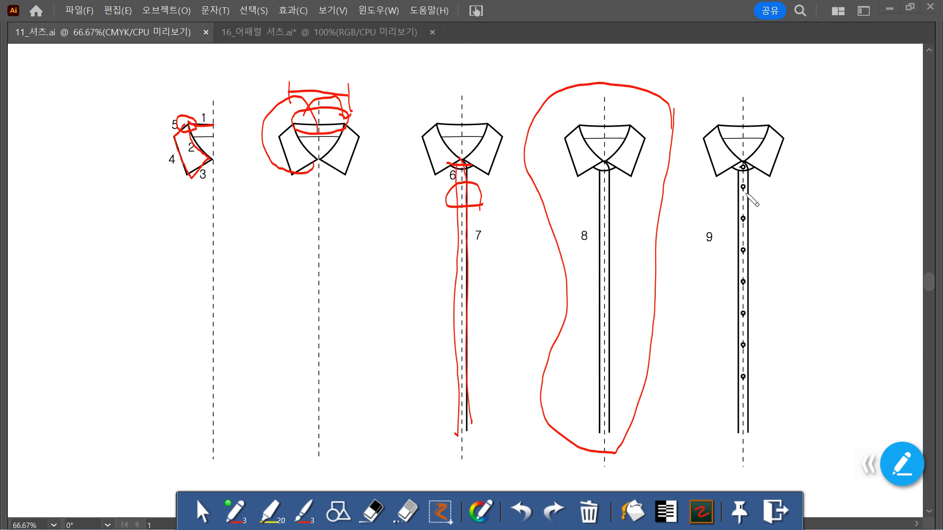
mouse_move(855, 164)
mouse_down()
mouse_move(862, 169)
mouse_move(840, 154)
mouse_up()
mouse_move(748, 173)
mouse_down()
mouse_move(731, 162)
mouse_move(746, 161)
mouse_move(749, 170)
mouse_up()
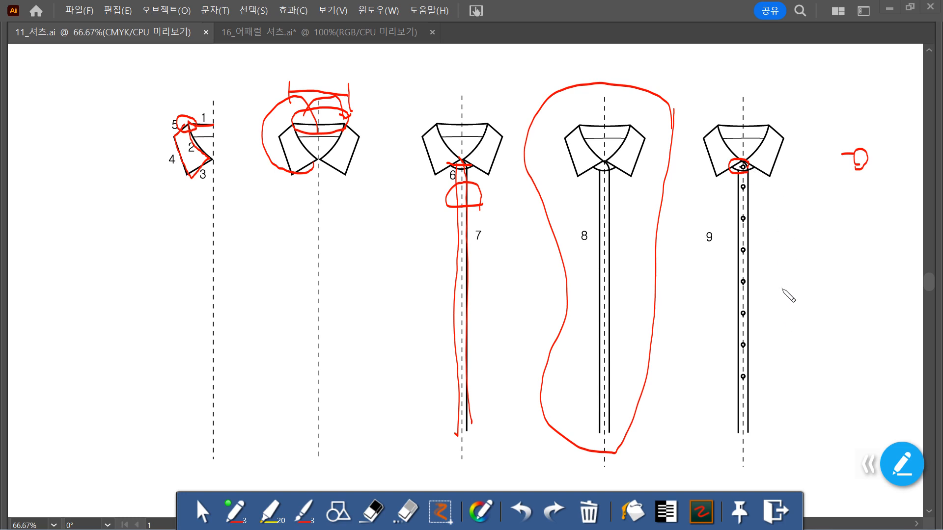
mouse_move(797, 189)
mouse_down()
mouse_move(803, 147)
mouse_move(742, 94)
mouse_move(687, 137)
mouse_move(721, 439)
mouse_move(795, 160)
mouse_up()
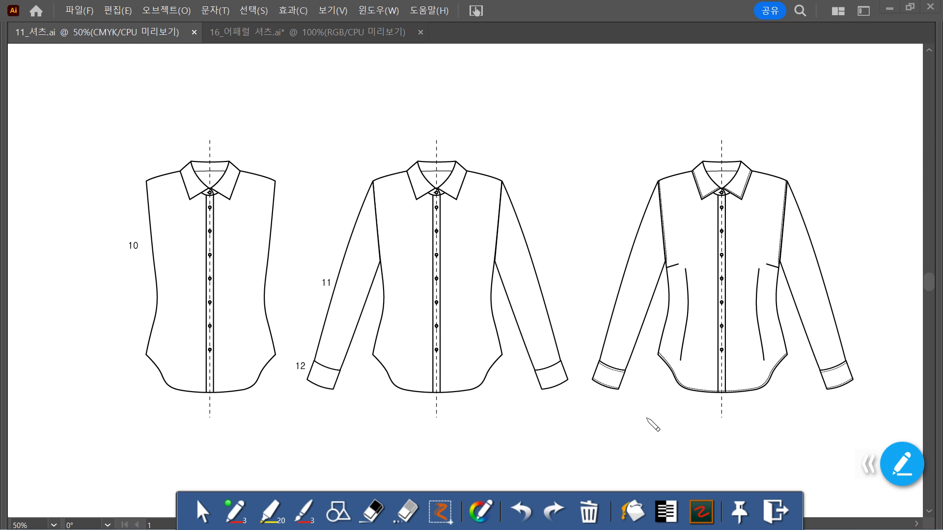
Trace the half body, sleeve and cuff in stages 10 to 12, and mark the dart and cuff stitching on the finished shirt
mouse_move(180, 172)
mouse_down()
mouse_move(142, 202)
mouse_move(153, 266)
mouse_move(147, 354)
mouse_move(192, 378)
mouse_up()
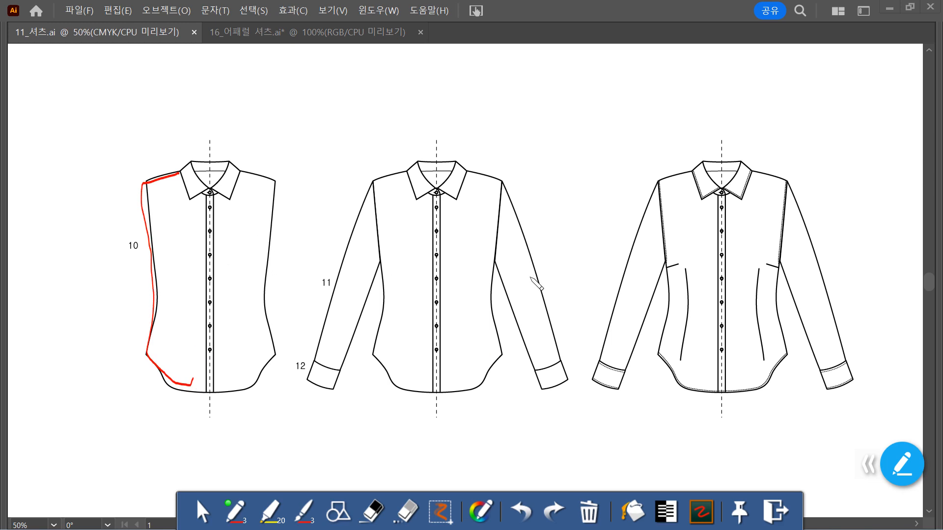
mouse_move(377, 181)
mouse_down()
mouse_move(307, 346)
mouse_move(327, 369)
mouse_move(365, 346)
mouse_move(387, 287)
mouse_move(370, 196)
mouse_up()
mouse_move(313, 364)
mouse_down()
mouse_move(315, 393)
mouse_move(342, 384)
mouse_up()
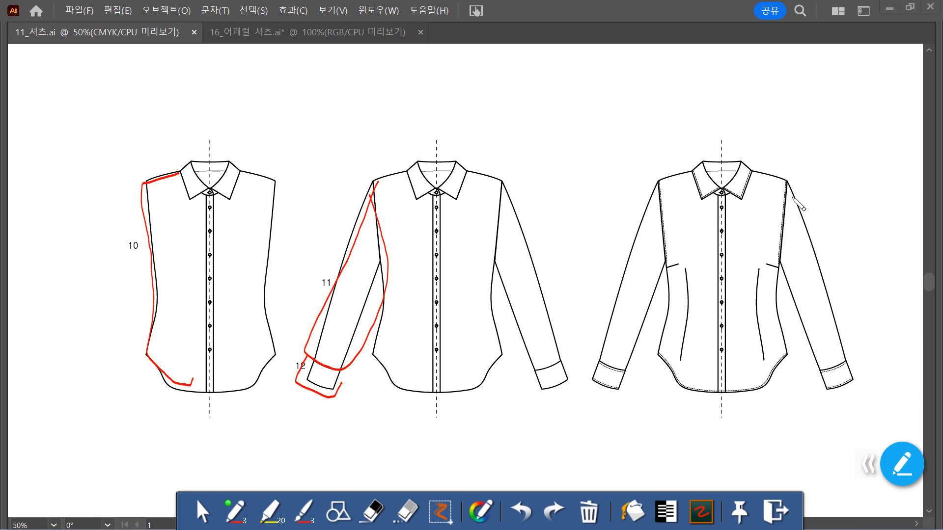
mouse_move(703, 306)
mouse_down()
mouse_move(679, 281)
mouse_move(680, 247)
mouse_move(693, 249)
mouse_move(693, 287)
mouse_up()
mouse_move(620, 376)
mouse_down()
mouse_move(615, 363)
mouse_move(625, 383)
mouse_up()
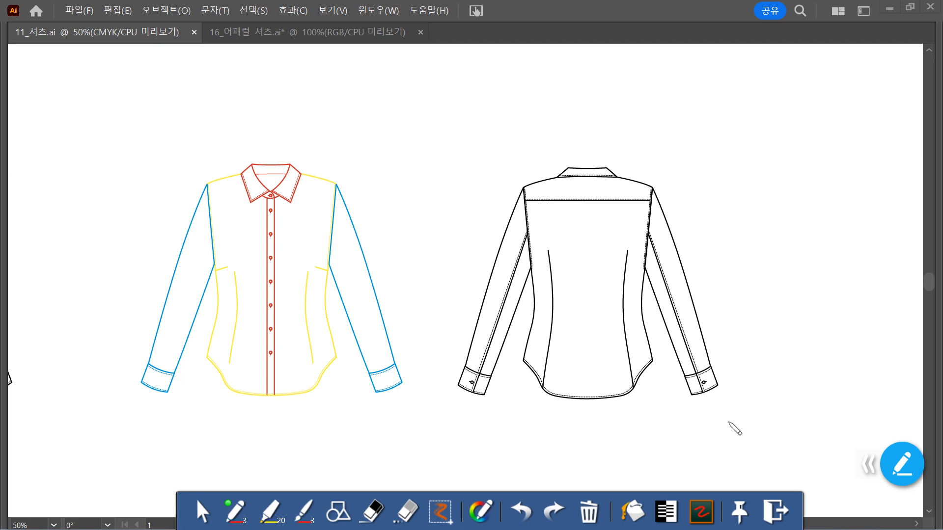
Mark the yoke, sleeve opening, princess line and back collar on the back view of the shirt
mouse_move(610, 221)
mouse_down()
mouse_move(569, 196)
mouse_move(595, 209)
mouse_up()
mouse_move(505, 307)
mouse_down()
mouse_move(498, 292)
mouse_move(565, 308)
mouse_up()
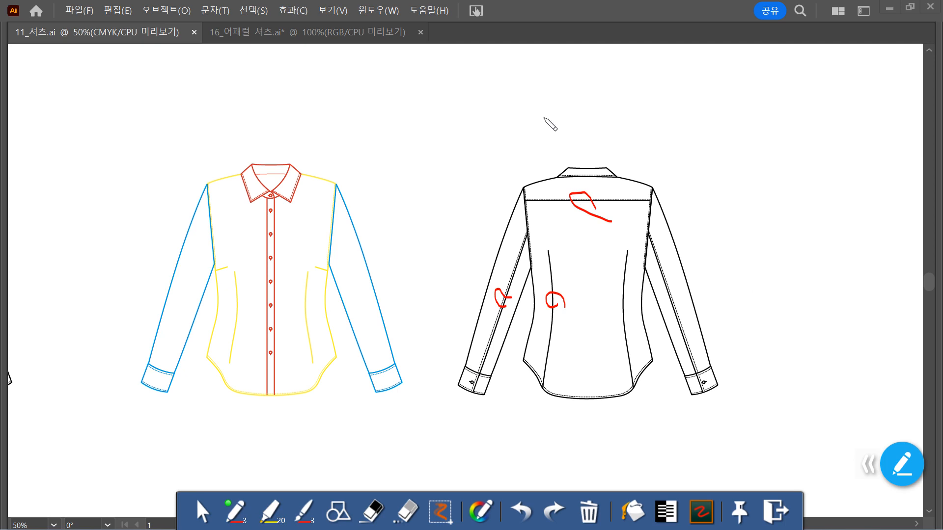
mouse_move(555, 144)
mouse_down()
mouse_move(554, 166)
mouse_move(557, 154)
mouse_move(625, 148)
mouse_move(618, 143)
mouse_move(641, 173)
mouse_up()
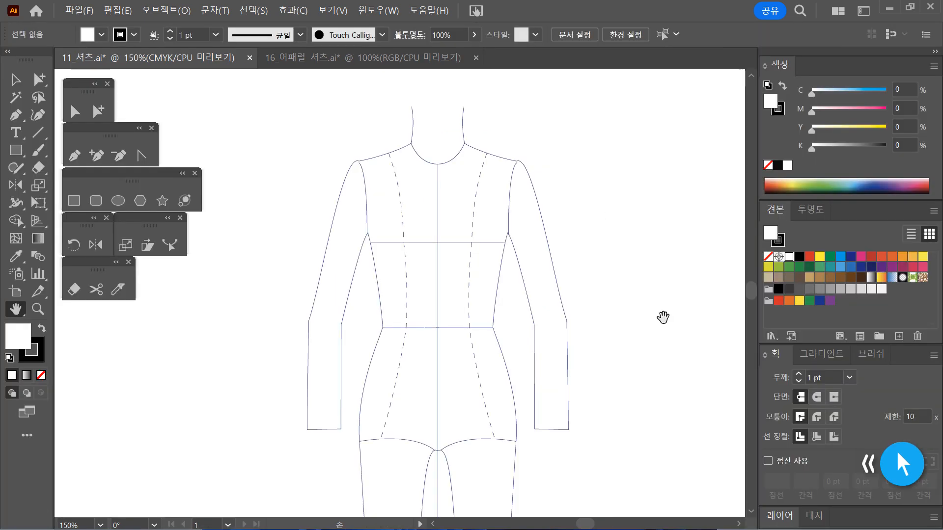
Open the body guideline file 14_바디가이드라인 from the 01 일러스트_소스 folder
click(79, 11)
click(105, 62)
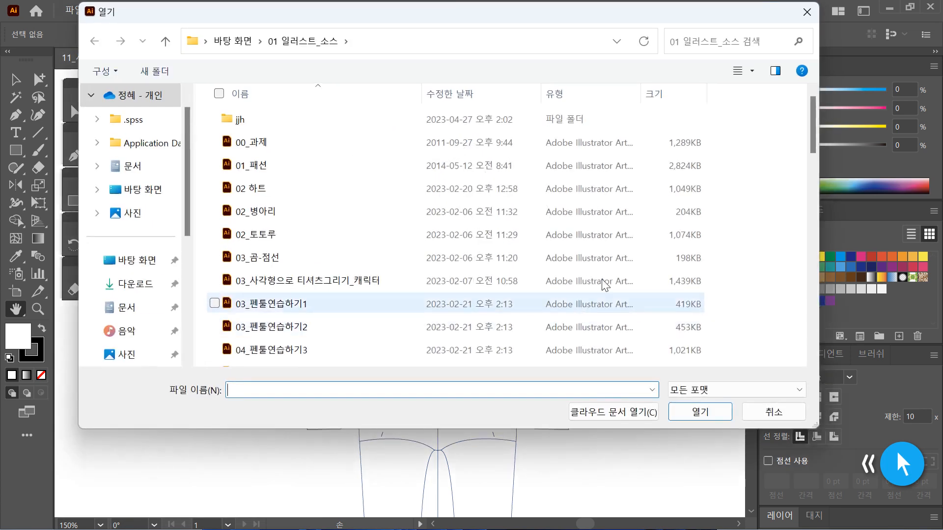
scroll(574, 241, down, 4)
scroll(572, 233, down, 3)
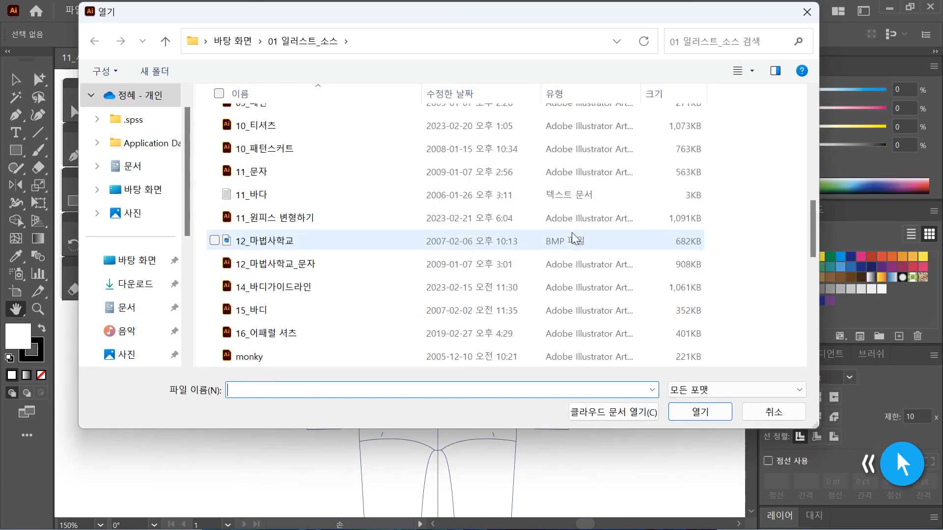
click(579, 287)
click(705, 418)
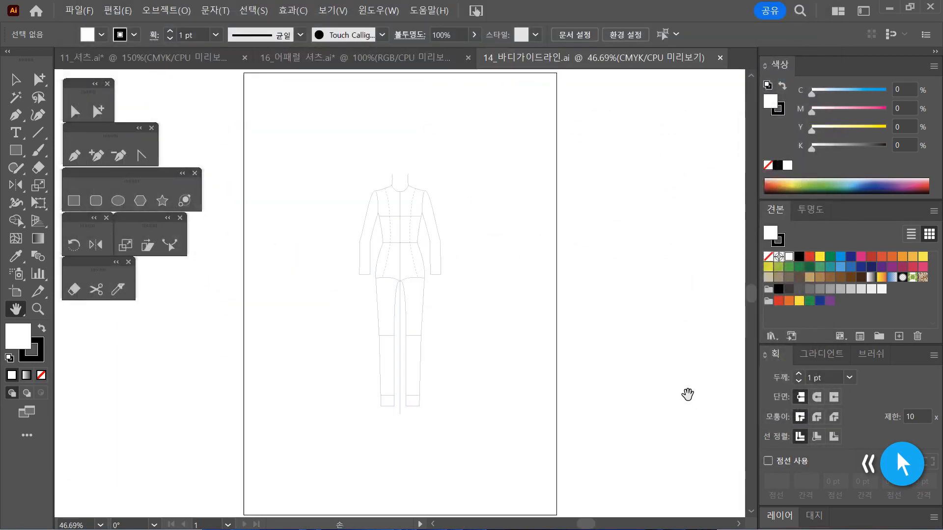
Set the fill to none, make the black stroke active, and choose the Pen tool for drawing over the body guide
ctrl+click(425, 261)
ctrl+click(400, 267)
ctrl+click(387, 280)
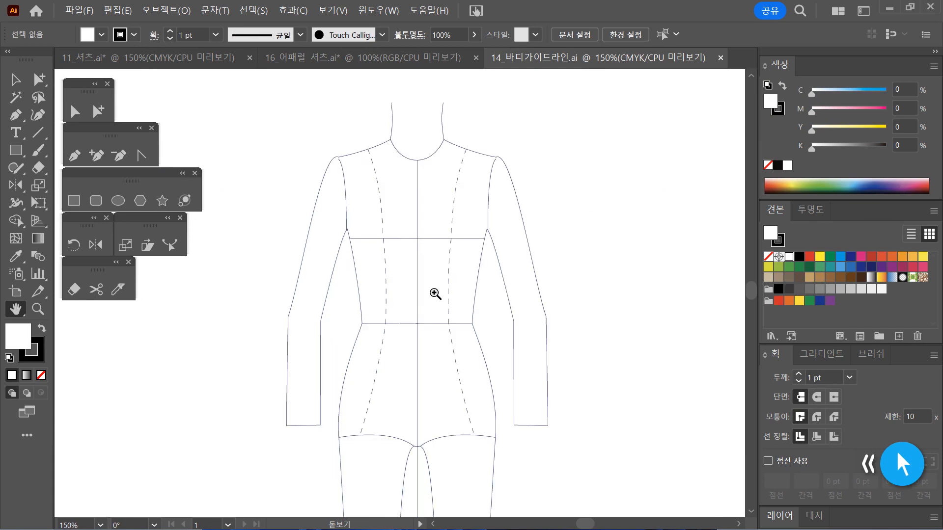
ctrl+click(442, 293)
drag(441, 291, 469, 320)
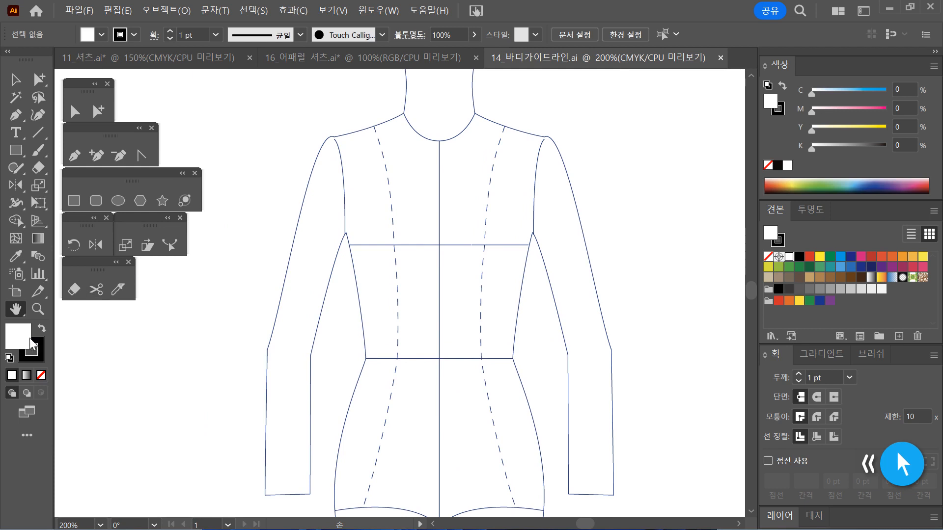
click(39, 375)
click(38, 358)
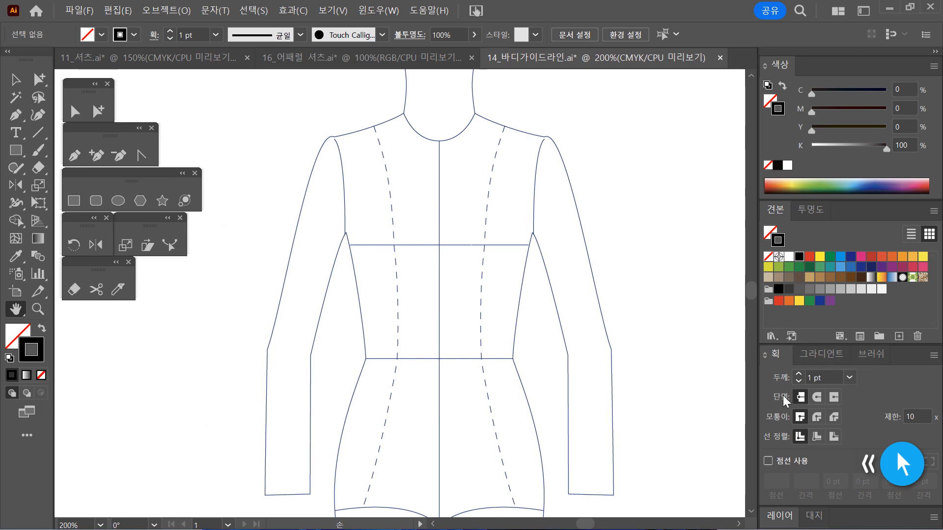
click(74, 155)
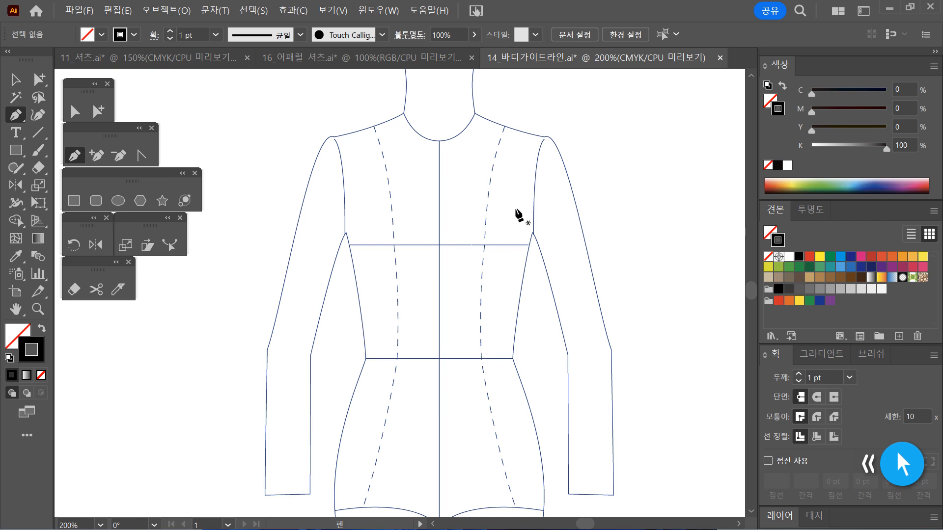
Turn Smart Guides on and switch them back off
click(333, 12)
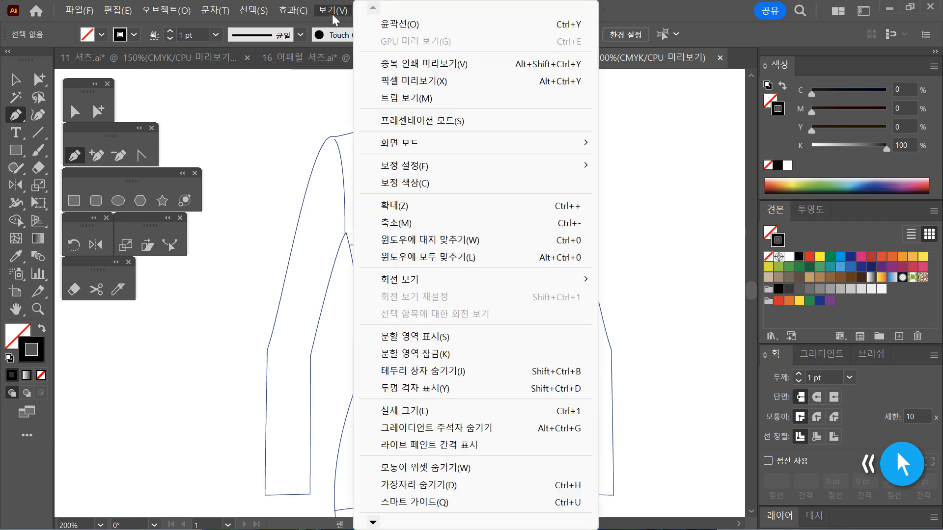
click(412, 502)
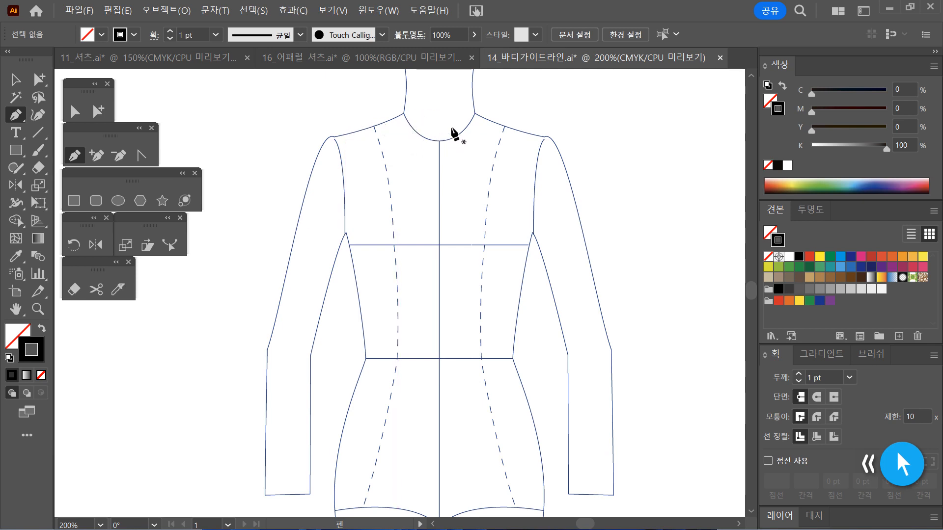
click(337, 14)
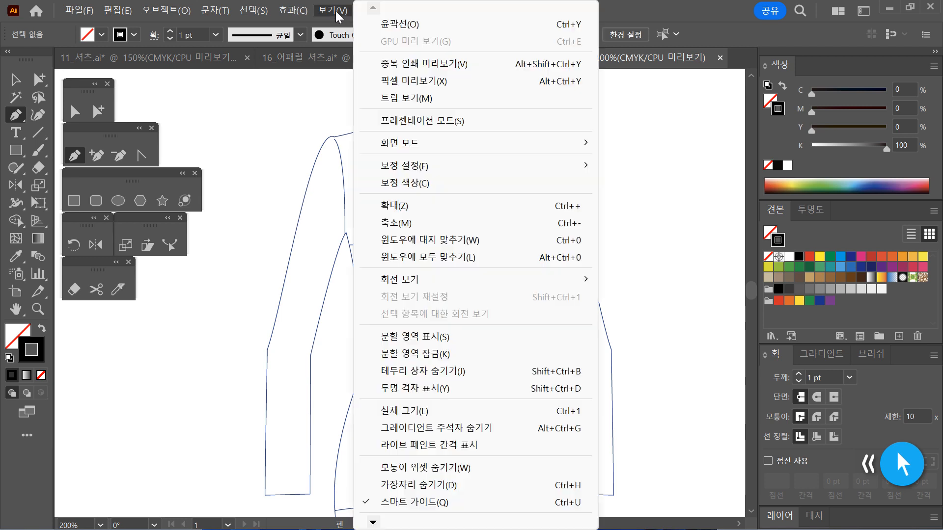
click(413, 502)
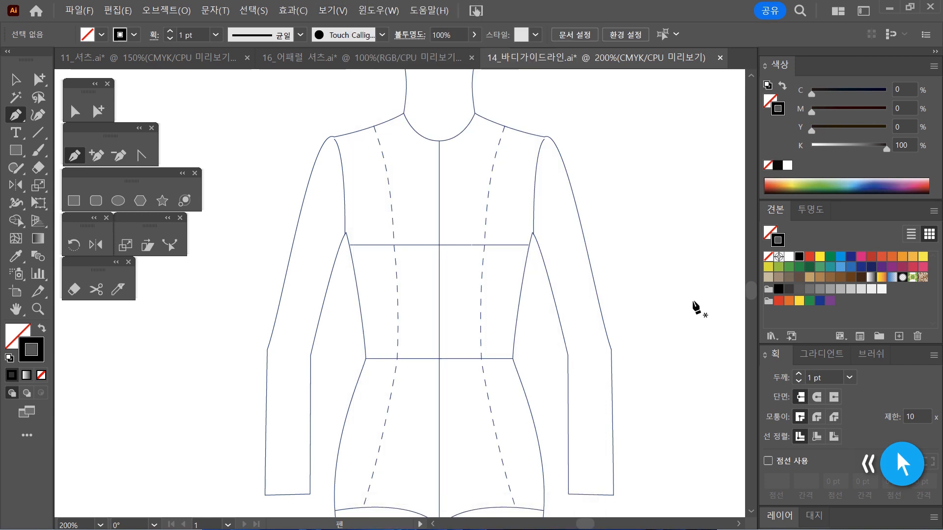
Draw the back collar's curved upper edge with the Pen tool from the neck centre out to the left neck edge of the body guide
click(499, 257)
drag(425, 219, 536, 301)
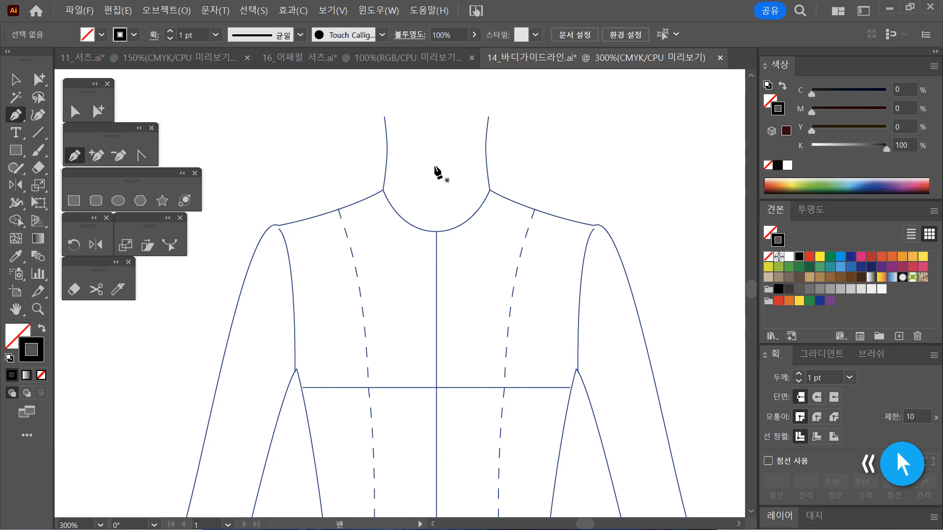
click(434, 165)
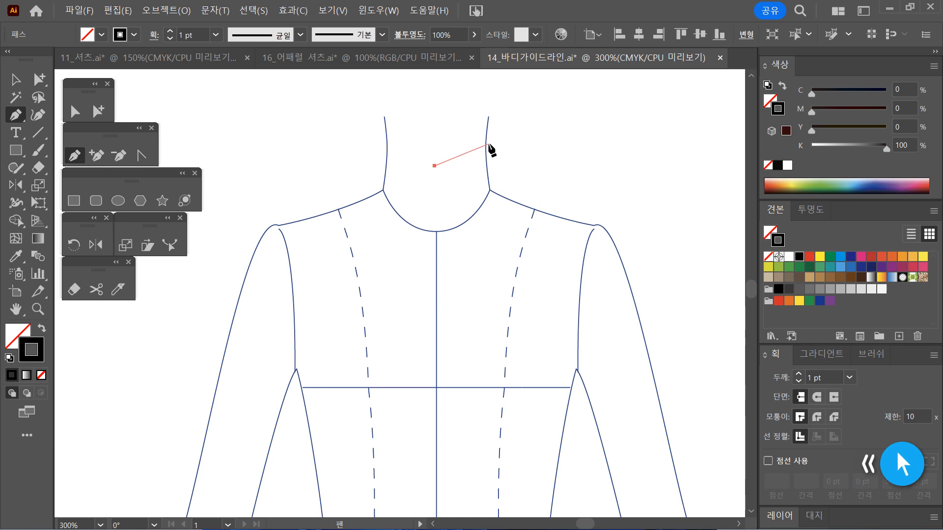
click(379, 161)
drag(402, 139, 384, 172)
drag(381, 118, 395, 152)
click(384, 169)
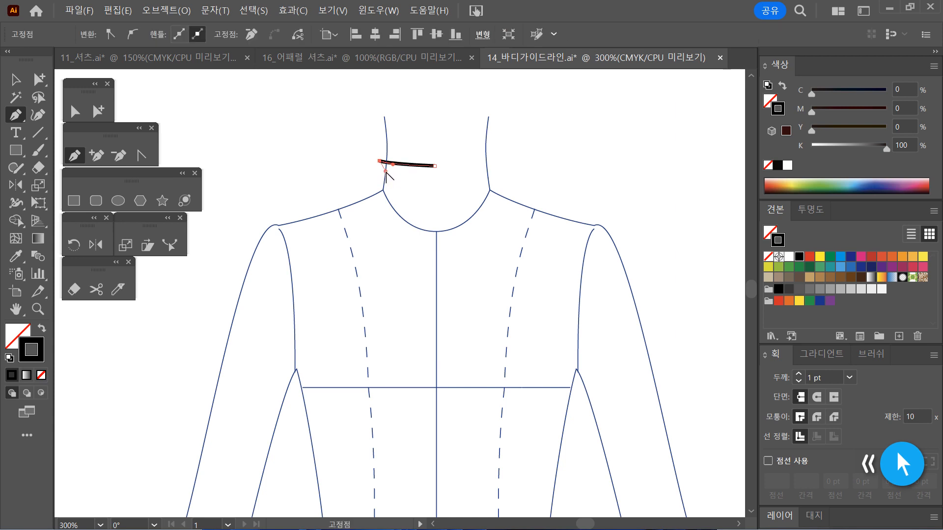
Continue the path with a neckline curve down to near the centre front and a slightly curved front edge to the collar point
drag(430, 211, 462, 227)
drag(420, 191, 480, 199)
drag(426, 218, 426, 217)
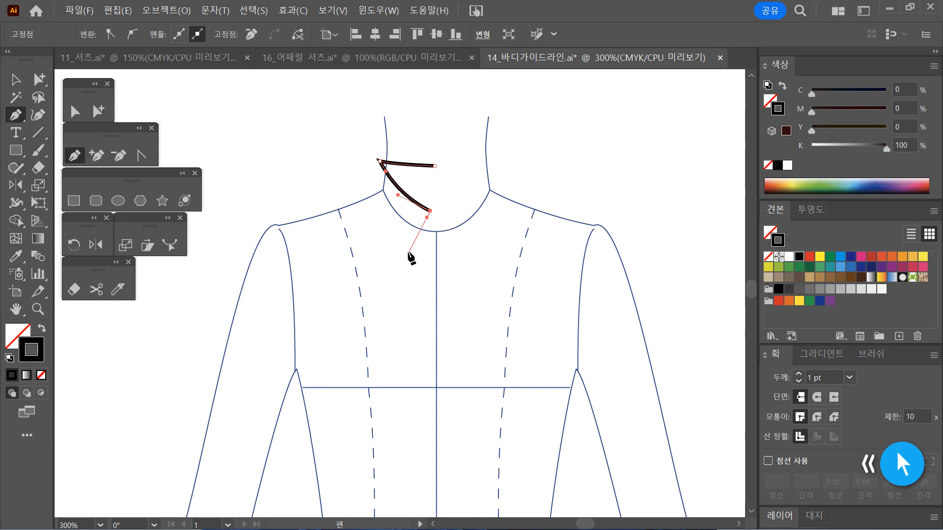
drag(406, 251, 404, 265)
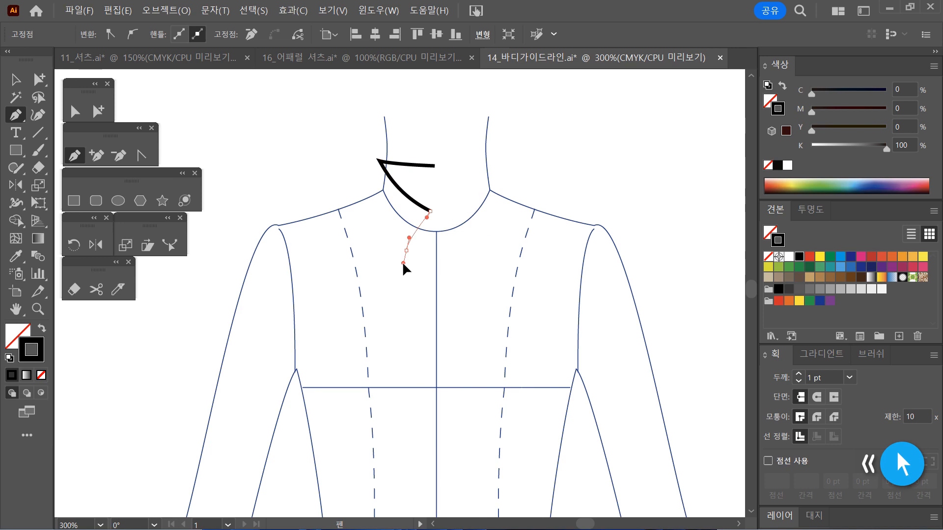
drag(400, 247, 401, 244)
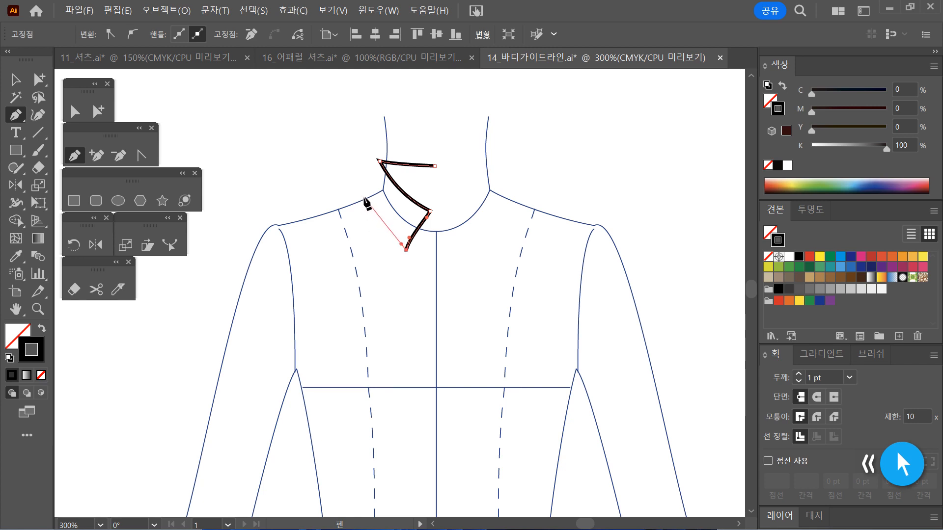
Draw the collar's outer edge from the collar point up to just outside the neck on the shoulder line, redoing the corner once
drag(365, 197, 353, 181)
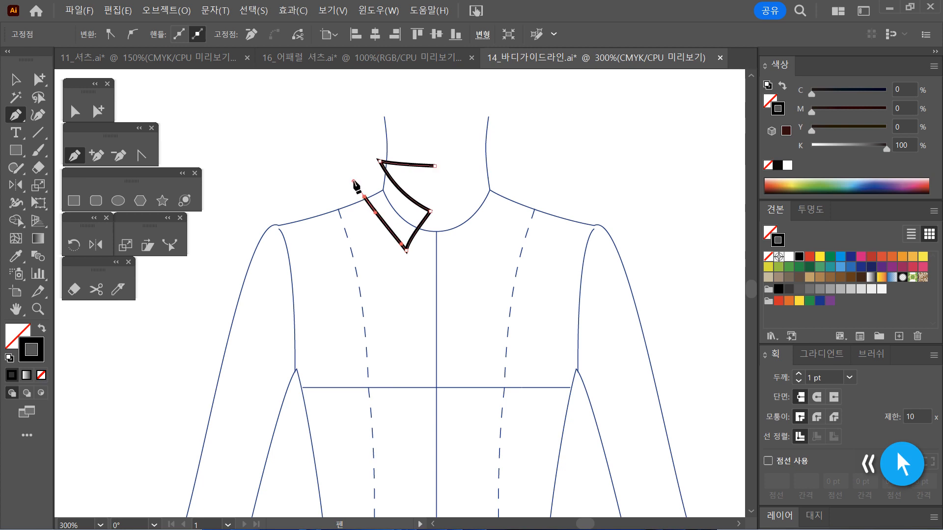
key(ctrl+z)
drag(358, 197, 340, 177)
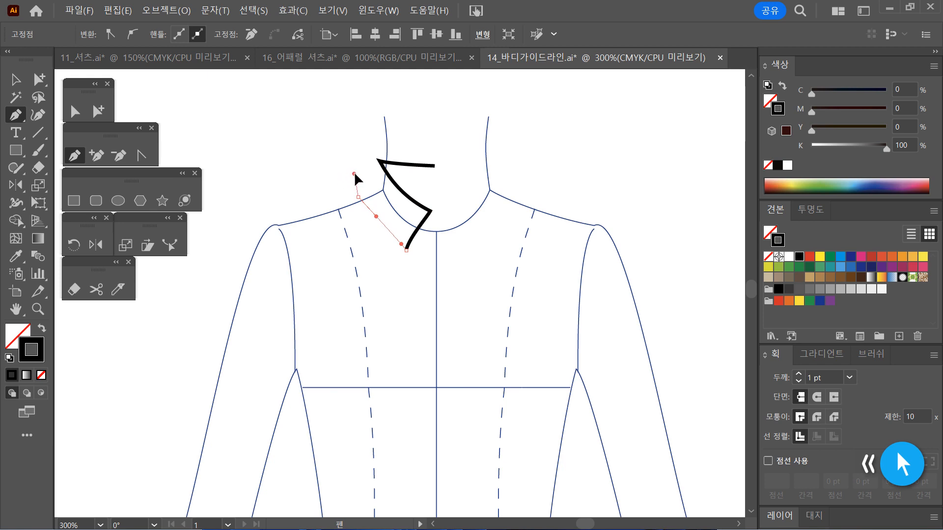
drag(364, 181, 368, 193)
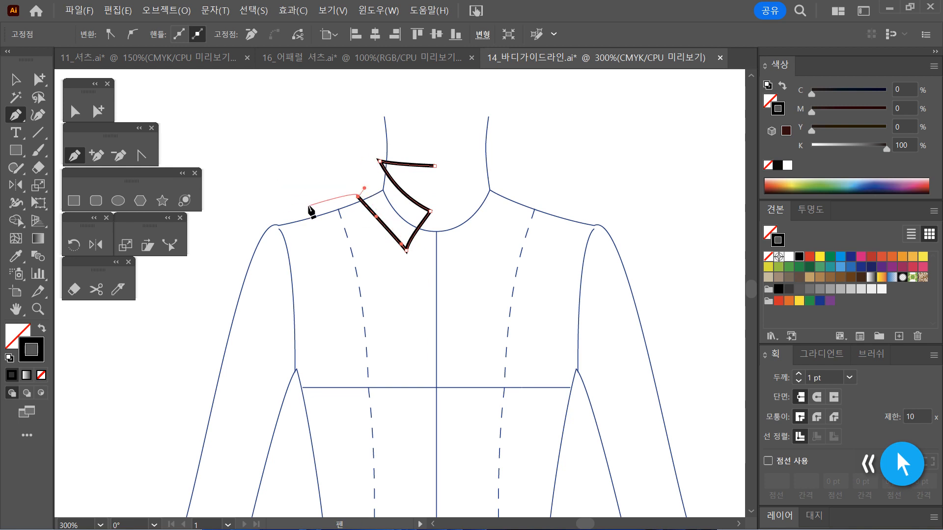
Draw the last collar edge from the shoulder corner up beside the collar's top corner, undoing the accidental change to that corner's anchor
key(ctrl+space)
click(371, 171)
click(410, 299)
click(416, 317)
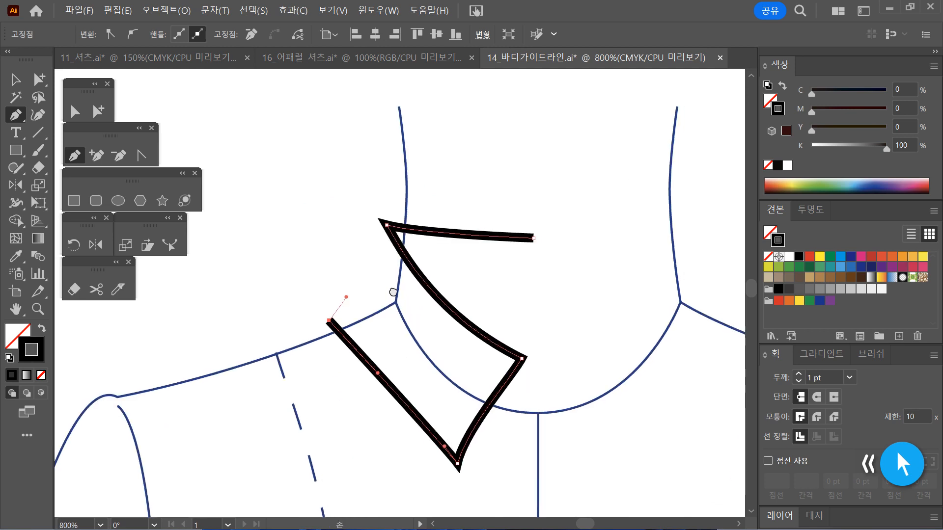
drag(417, 300, 378, 278)
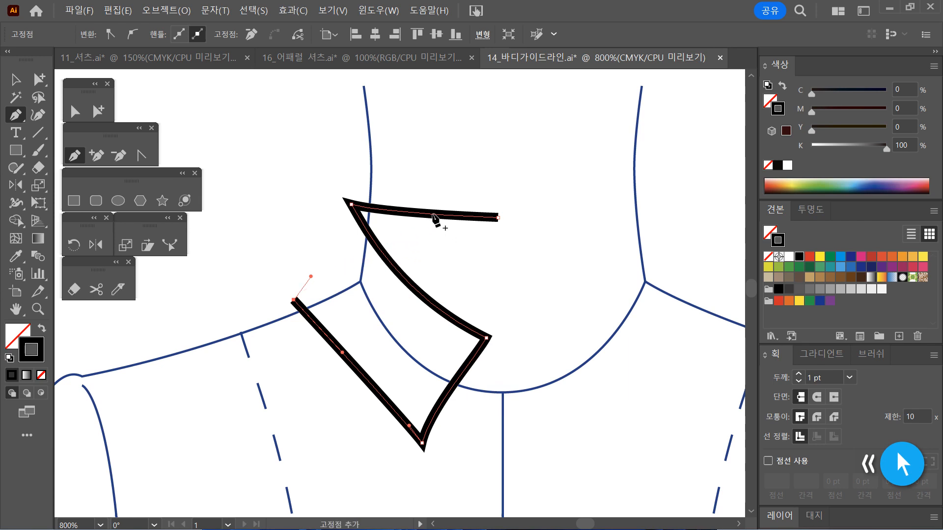
key(ctrl+space)
click(339, 255)
click(411, 285)
drag(414, 274, 391, 286)
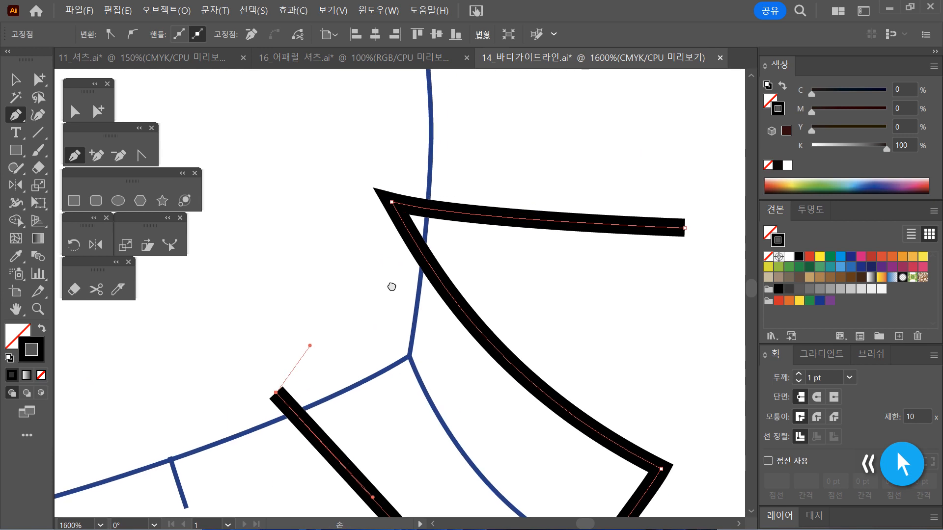
click(391, 201)
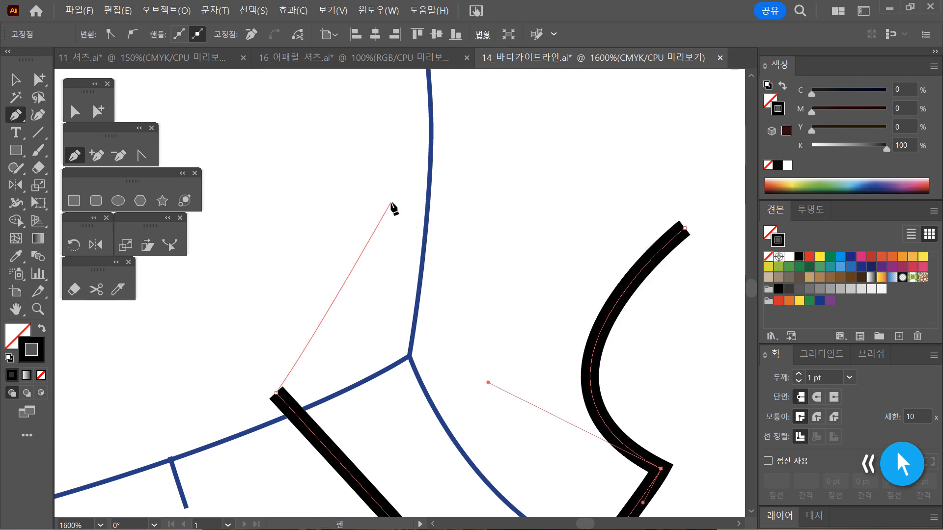
key(ctrl+z)
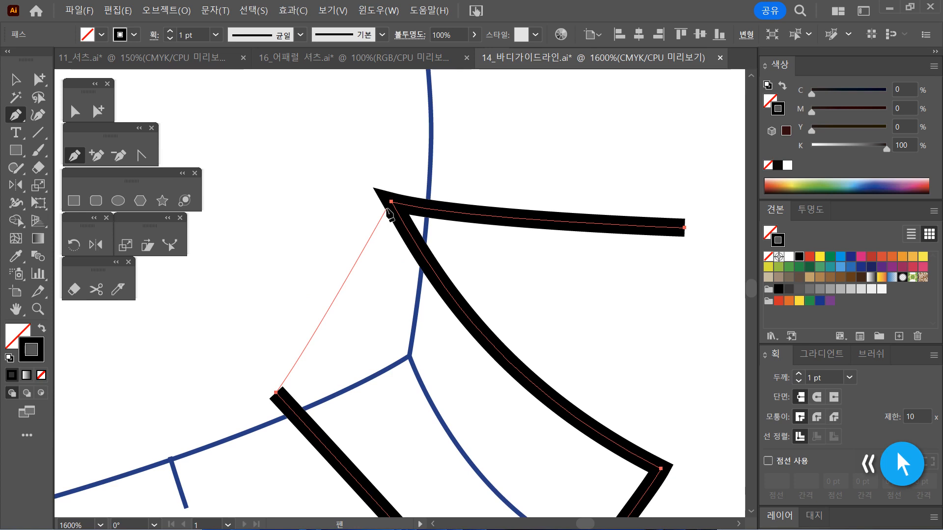
click(386, 208)
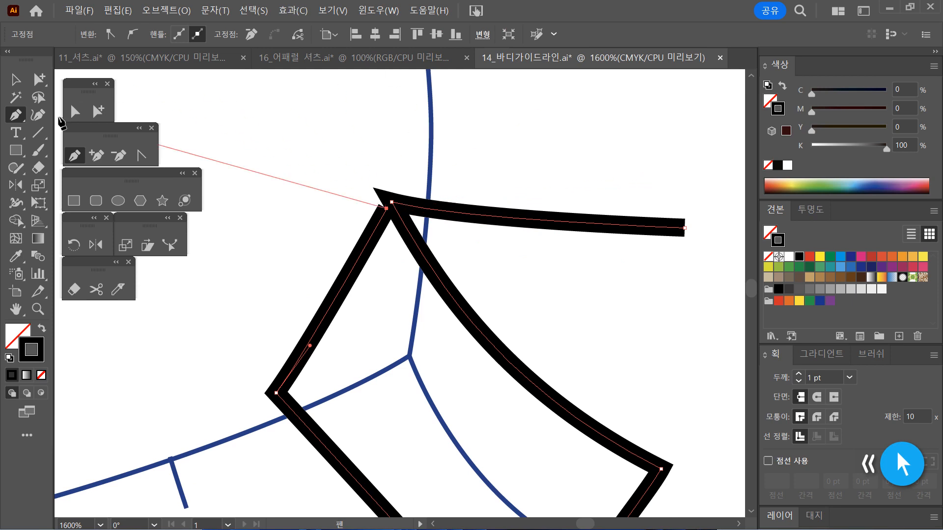
Move the path's end anchor onto the collar's top corner with Direct Selection so the edges meet without a gap
click(74, 115)
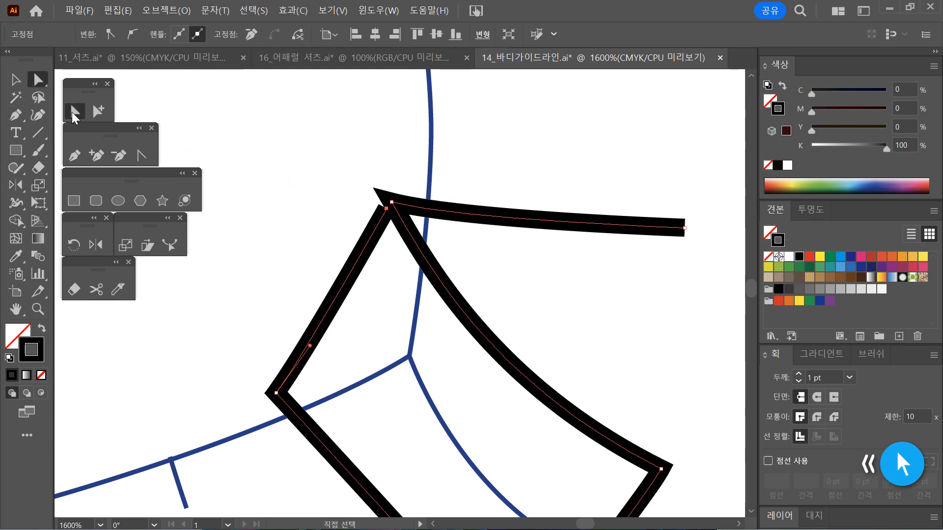
key(ctrl+alt+space)
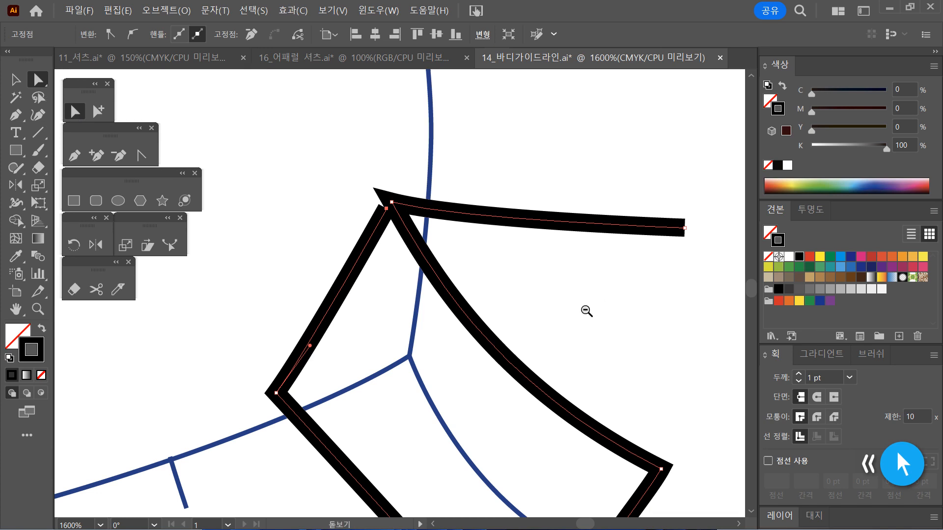
click(585, 309)
click(545, 327)
drag(437, 328, 574, 289)
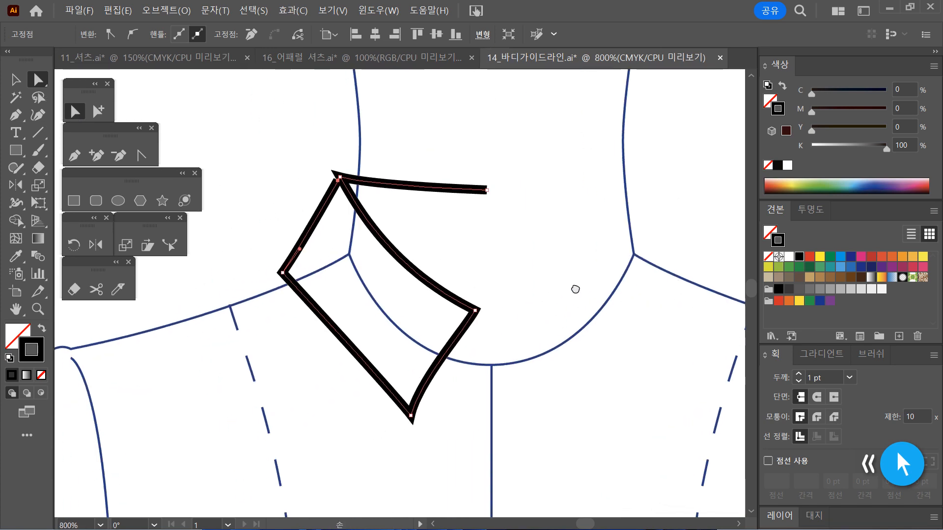
click(532, 295)
drag(514, 325, 571, 281)
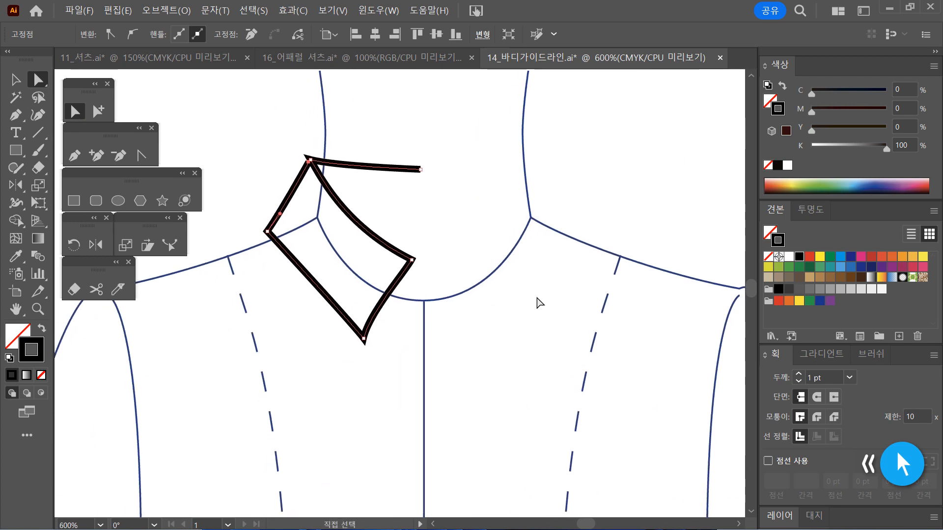
click(532, 297)
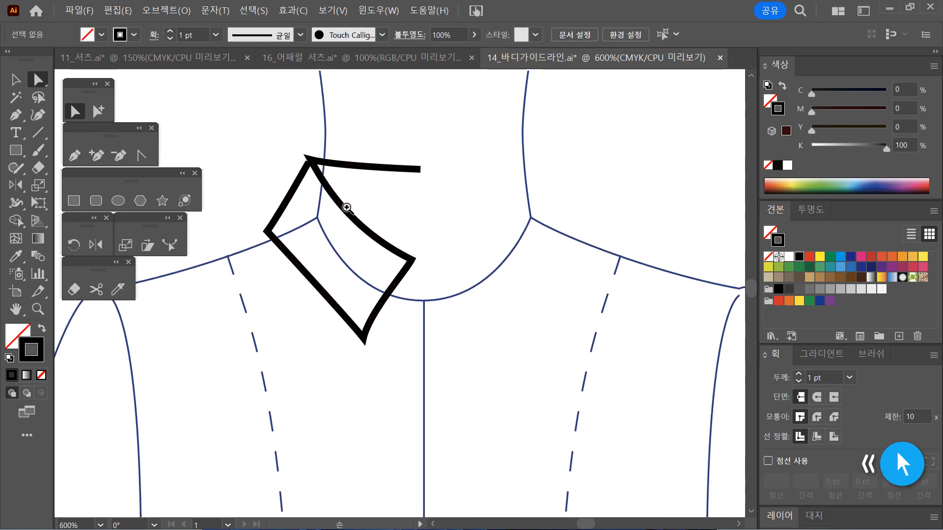
ctrl+click(346, 210)
ctrl+click(371, 257)
ctrl+click(373, 254)
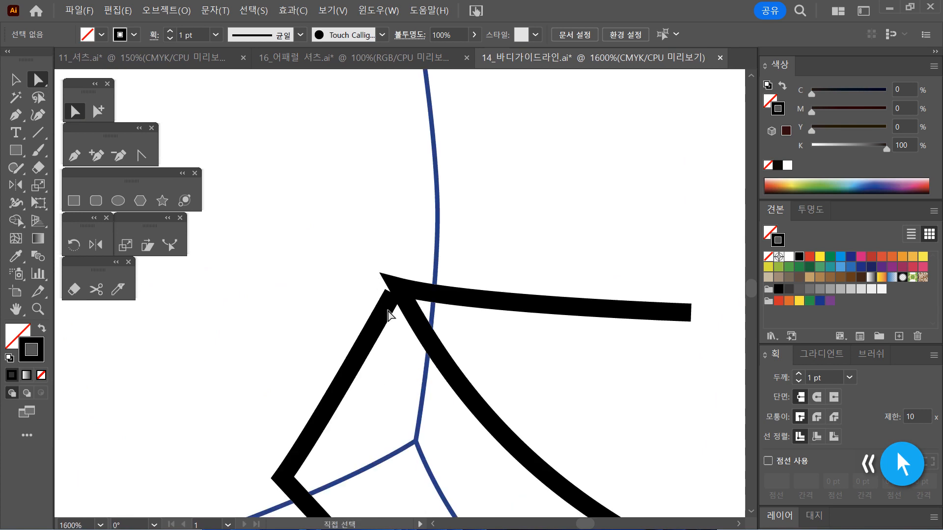
drag(347, 308, 388, 358)
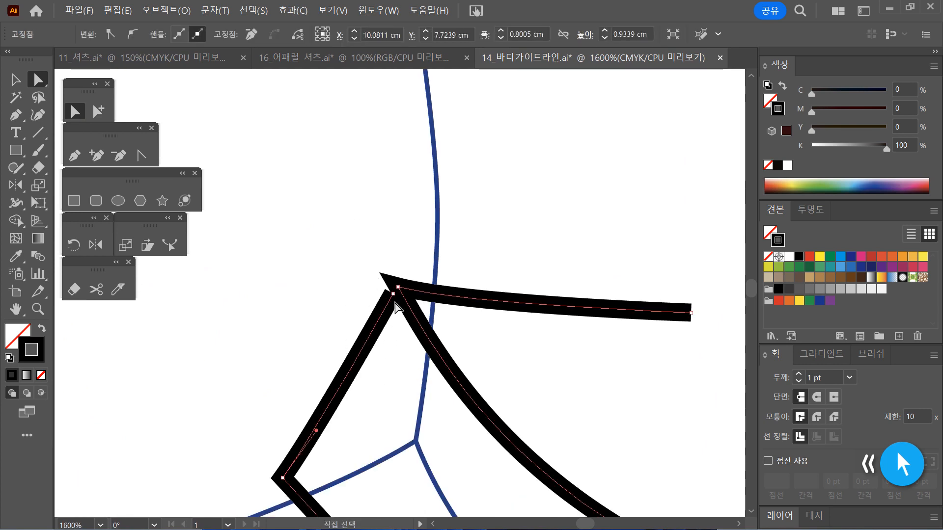
drag(393, 295, 398, 290)
click(607, 390)
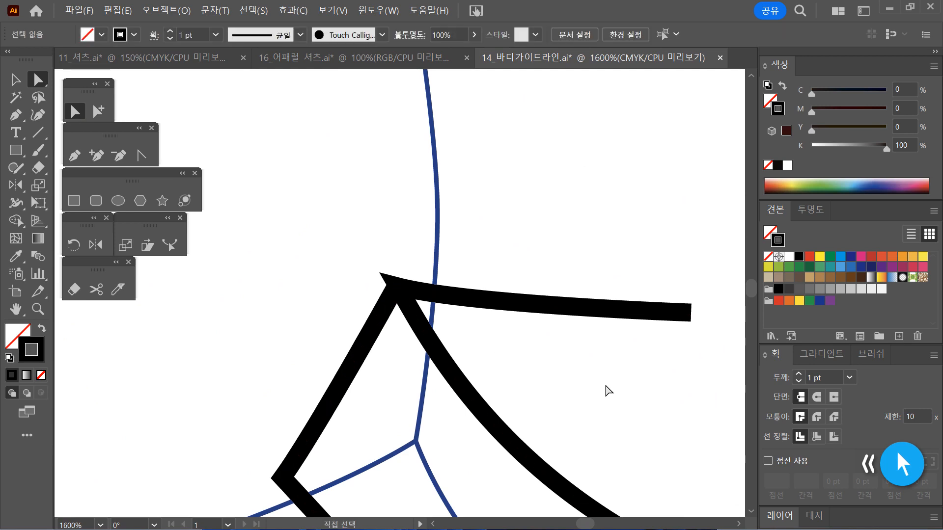
Fine-tune the end anchor so it coincides with the top corner anchor of the collar, and deselect the path
click(369, 332)
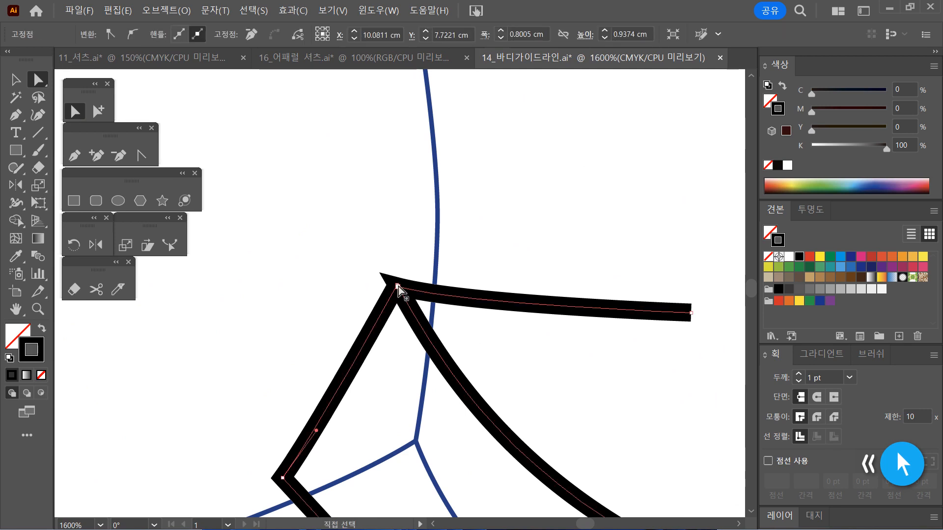
drag(396, 284, 397, 291)
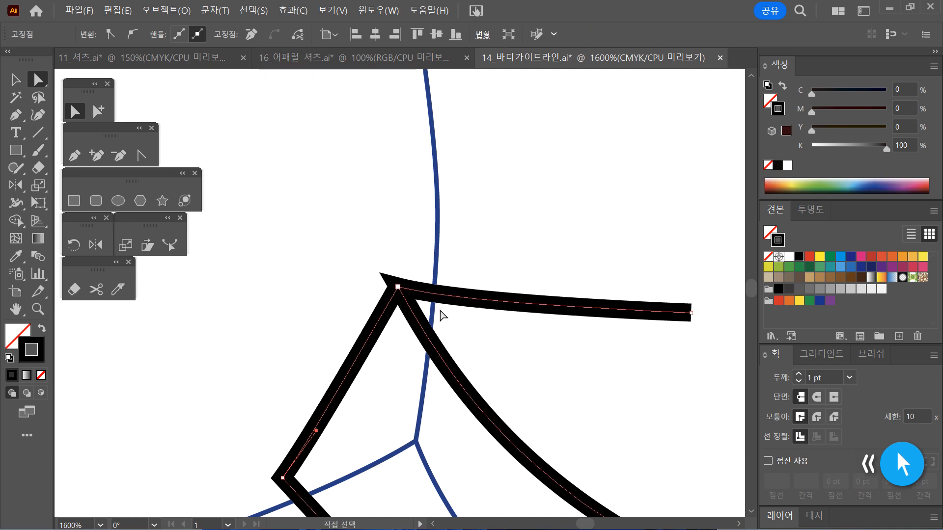
click(581, 374)
Move the collar's front neck corner to the centre line and shift the collar point outward and slightly down
ctrl+alt+click(587, 407)
drag(587, 407, 612, 345)
drag(528, 329, 477, 300)
drag(440, 437, 377, 416)
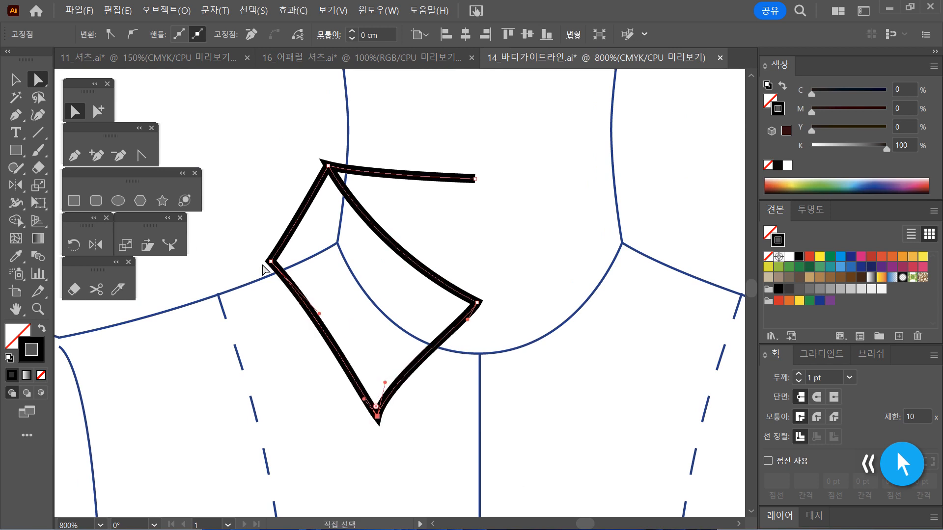
Adjust the curve handles of the collar's front and outer edges so both run smoothly into the collar point
drag(385, 382, 415, 365)
drag(363, 400, 346, 381)
drag(319, 314, 303, 312)
click(341, 319)
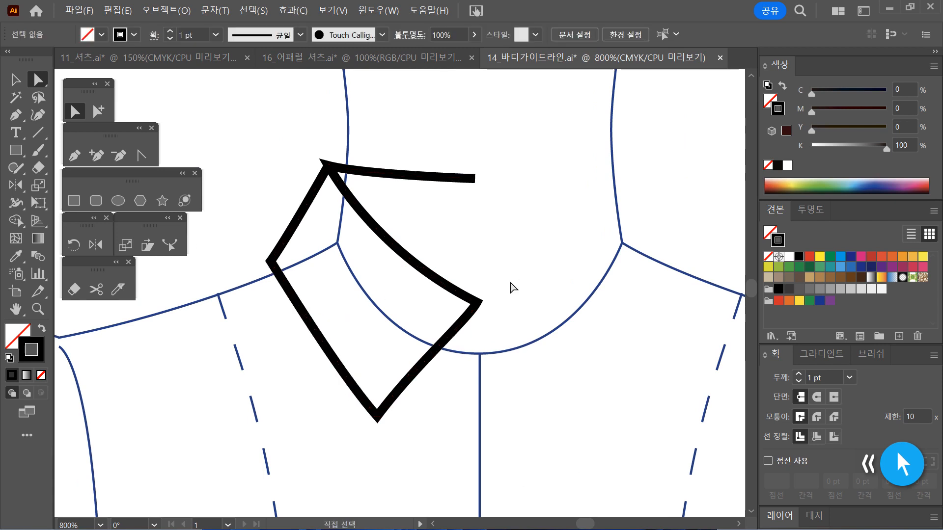
Select the collar's top corner together with the open end of the back collar line and nudge these anchors down
ctrl+alt+click(468, 334)
drag(513, 310, 552, 324)
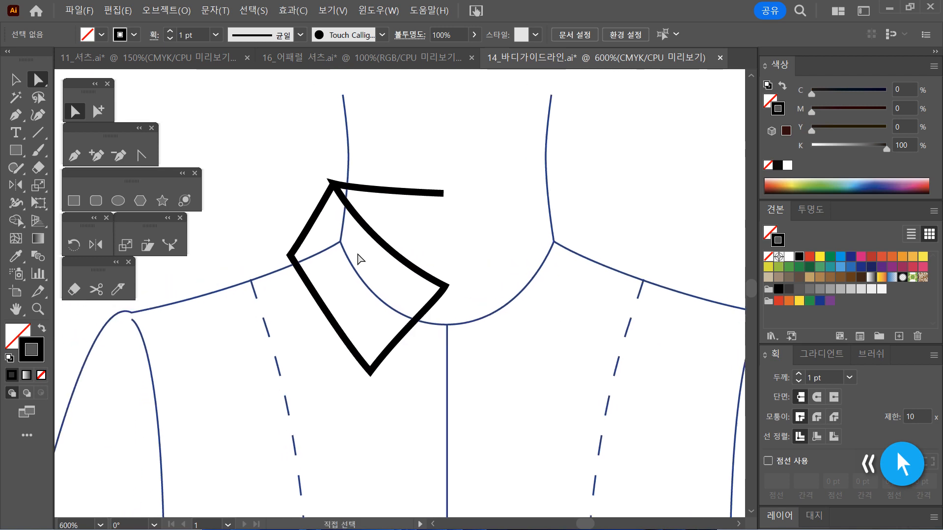
click(303, 238)
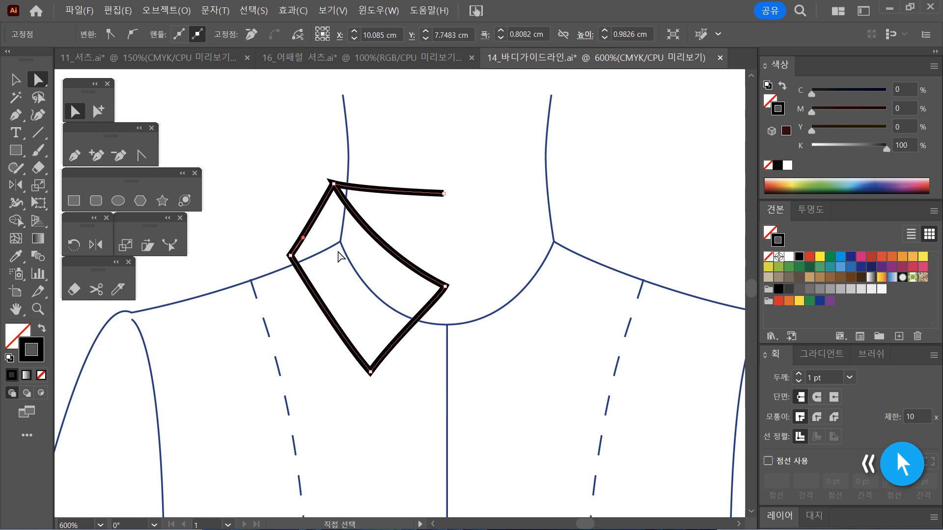
click(324, 209)
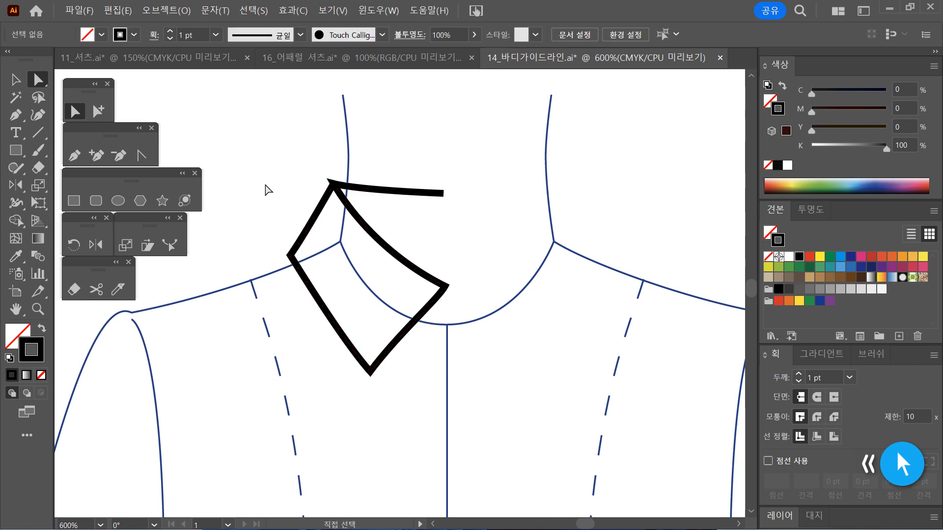
drag(286, 147, 504, 216)
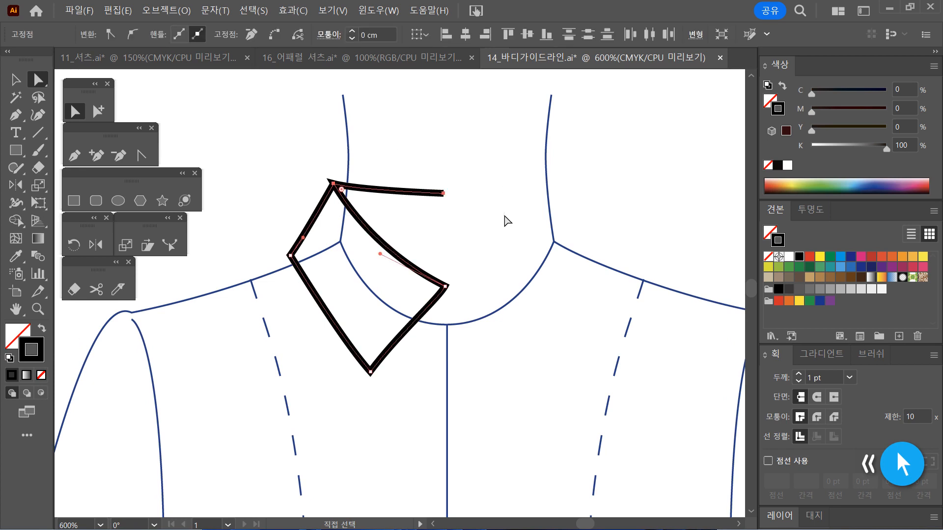
key(Down)
key(Down)
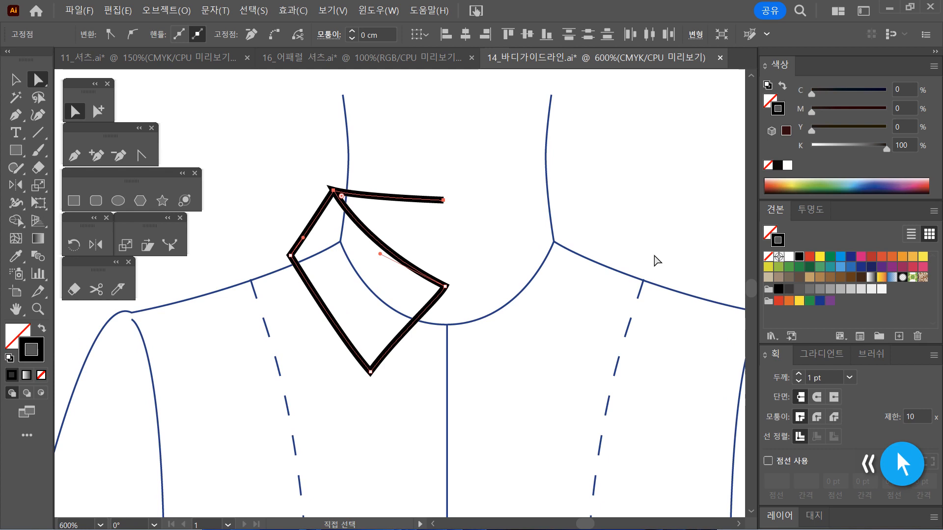
click(617, 278)
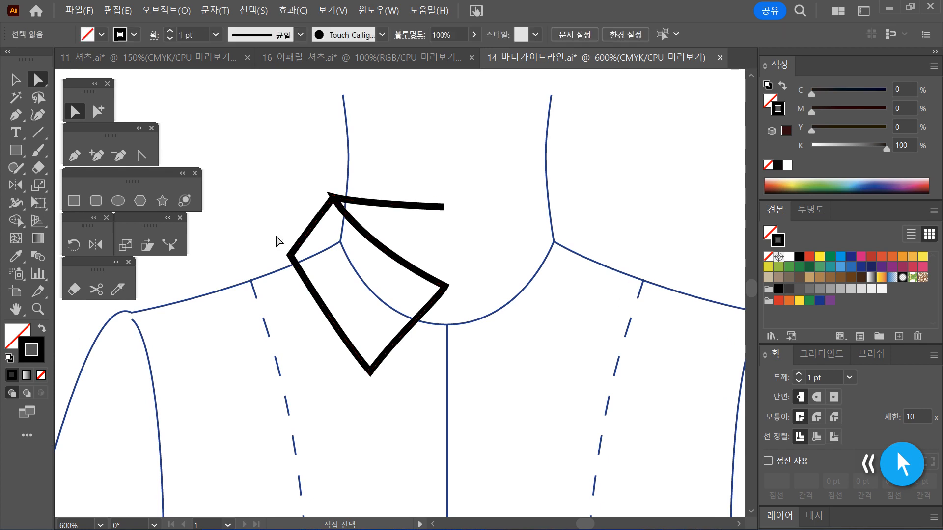
Lower the collar's outer shoulder corner to the shoulder line, then nudge its top corner and the back collar line vertically until they sit slightly lower
click(290, 256)
drag(290, 255, 287, 263)
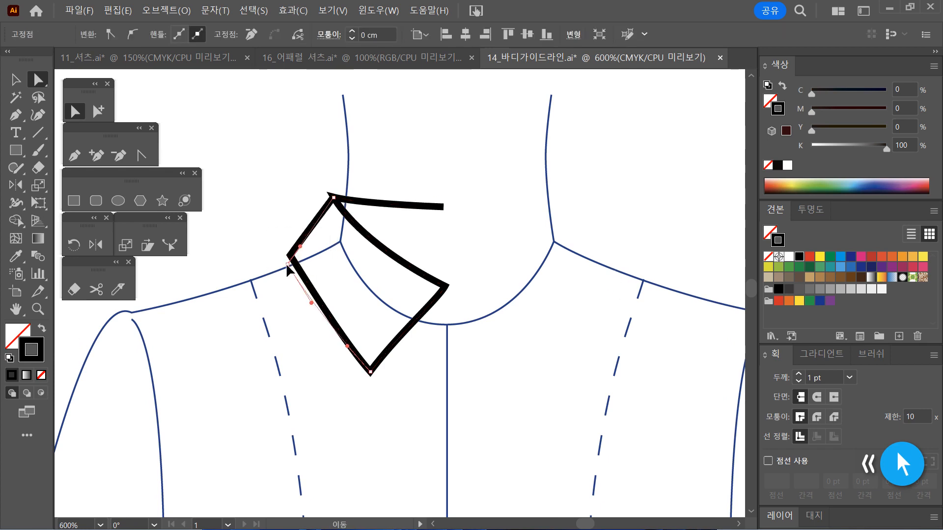
drag(301, 162, 515, 237)
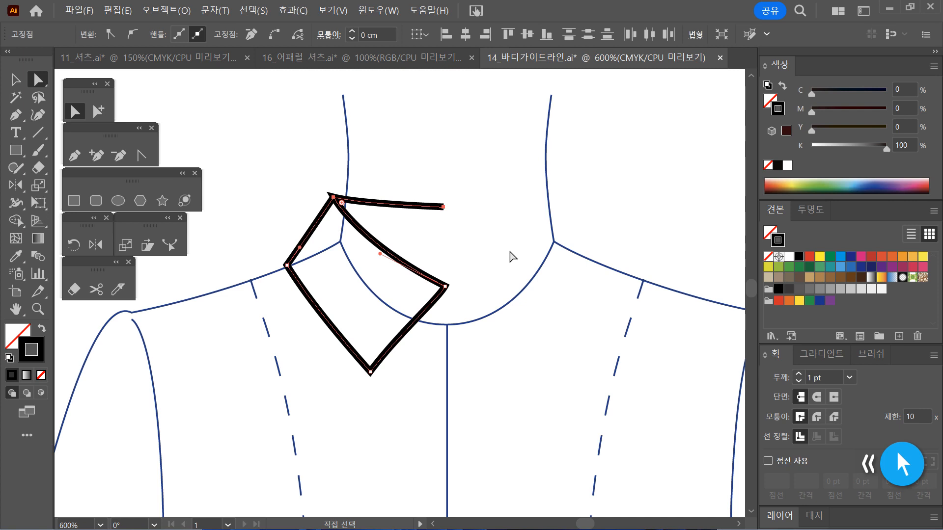
key(Up)
key(Up)
key(Up)
key(Up)
key(Down)
key(Down)
key(Down)
key(Down)
key(Down)
key(Up)
key(Up)
key(Up)
key(Up)
key(Up)
key(Up)
key(Down)
key(Down)
key(Down)
key(Down)
key(Down)
click(579, 269)
drag(276, 166, 516, 244)
key(Down)
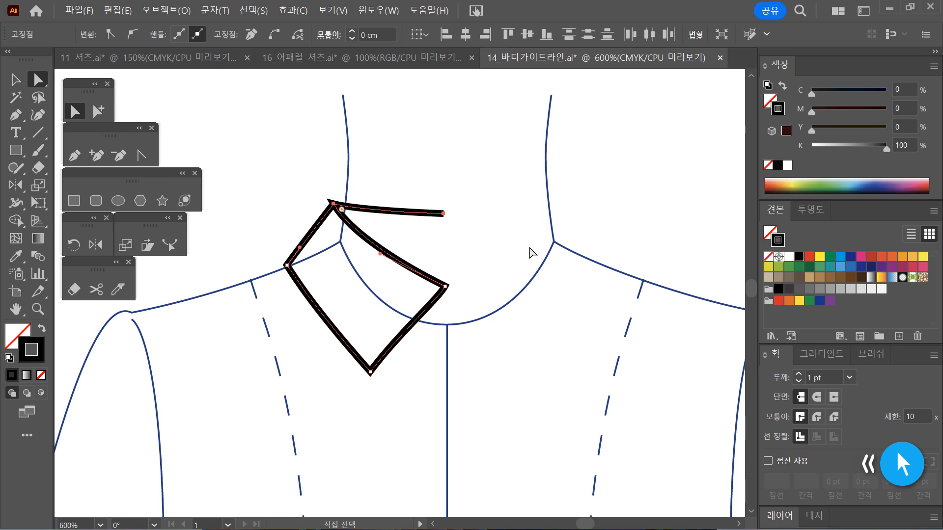
key(Up)
key(Down)
key(Up)
key(Down)
Select the collar's top corner with the back collar line's open end and move both slightly right and up
click(584, 261)
mouse_move(282, 161)
mouse_down()
mouse_move(440, 164)
mouse_move(494, 221)
mouse_move(480, 240)
mouse_move(495, 238)
mouse_up()
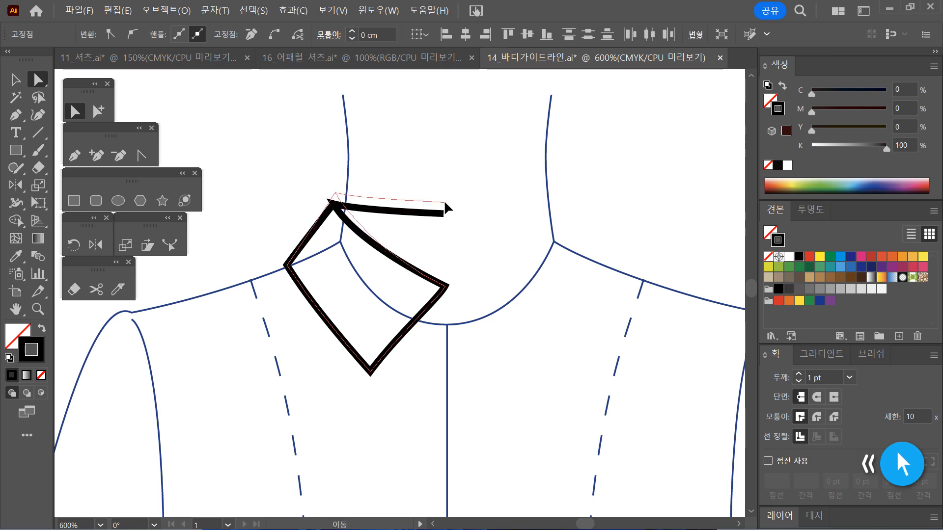
mouse_move(443, 214)
mouse_down()
mouse_move(423, 216)
mouse_move(465, 201)
mouse_move(463, 219)
mouse_move(434, 214)
mouse_move(444, 209)
mouse_up()
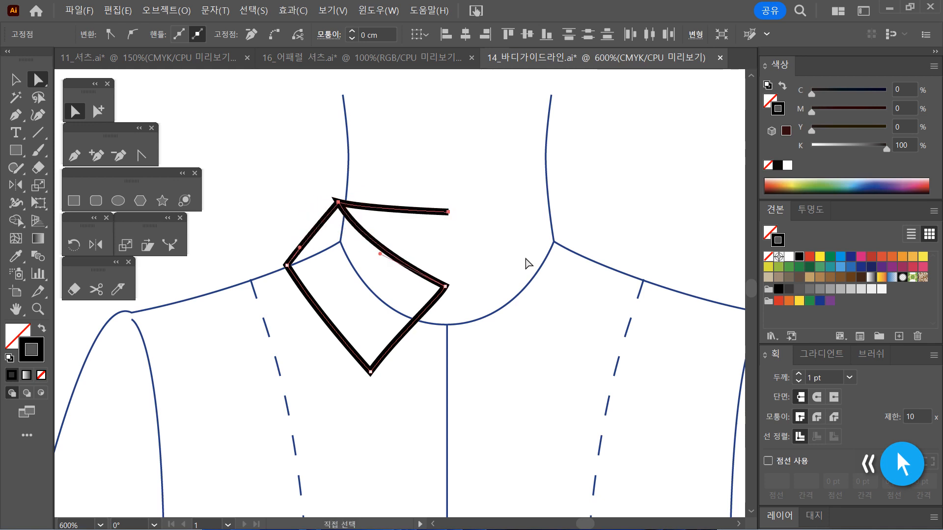
click(525, 261)
Reposition the collar's corners: shoulder corner slightly inward, collar point slightly outward and down, and front neck corner down near the neckline
drag(247, 252, 289, 273)
drag(471, 305, 444, 296)
drag(406, 404, 362, 377)
drag(468, 327, 443, 306)
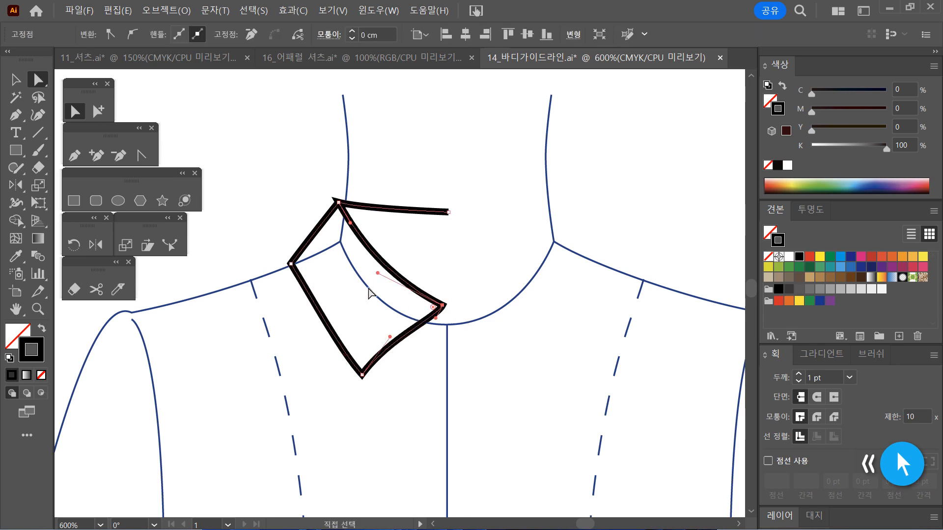
Adjust the curve handles so the collar's inner edge bows toward the neckline and its front edge runs nearly straight to the collar point
click(425, 358)
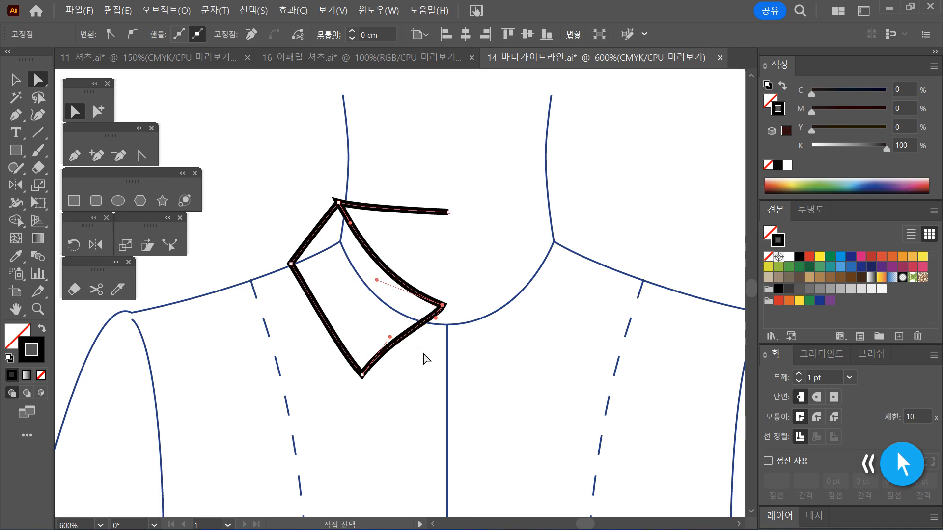
click(392, 342)
drag(390, 341, 393, 342)
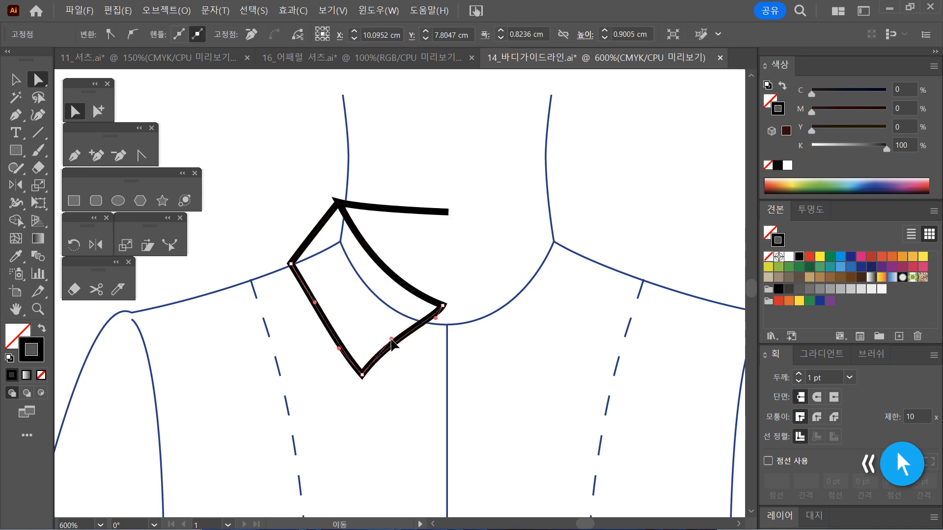
click(482, 373)
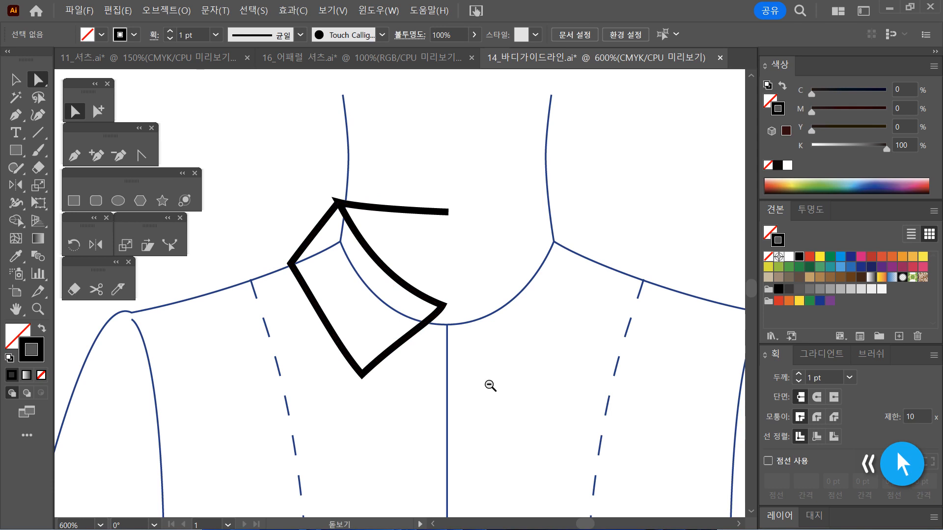
drag(490, 385, 479, 337)
click(419, 283)
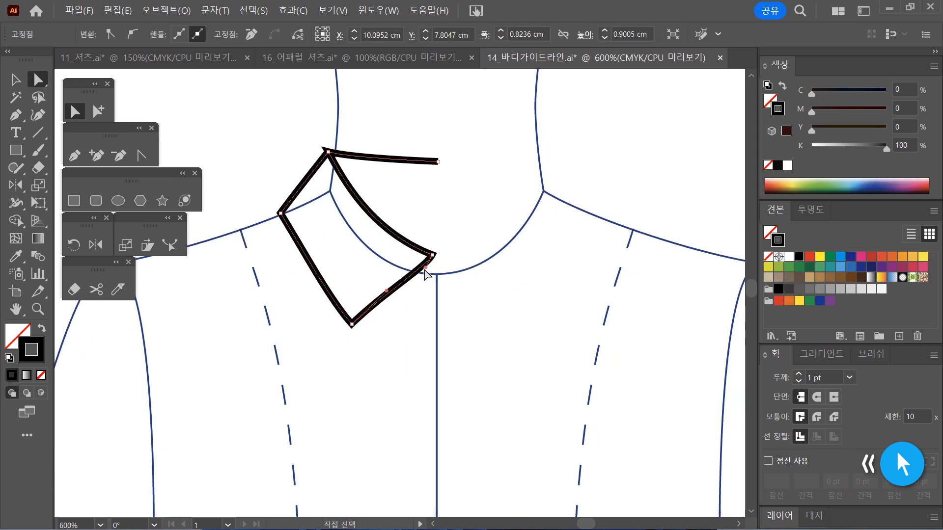
drag(426, 269, 423, 268)
click(501, 299)
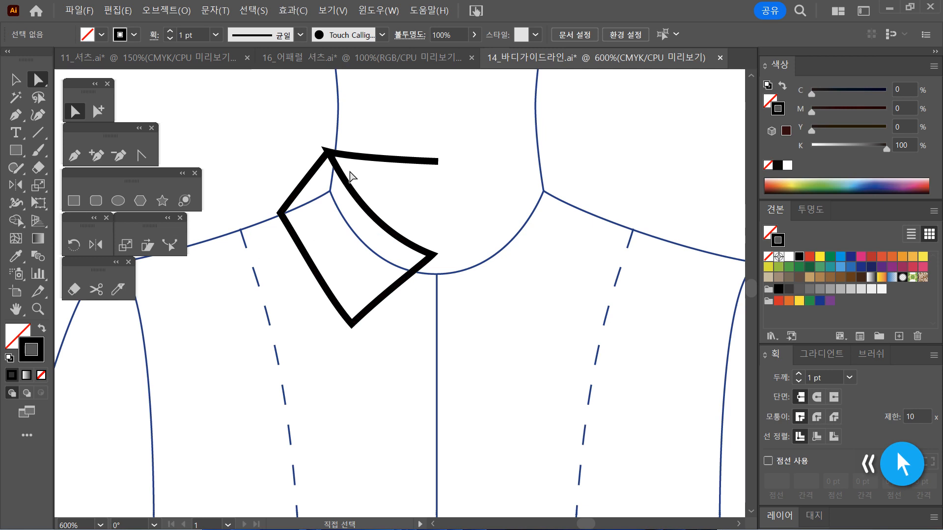
Select the collar's top corner and set the outline's stroke corners to round join
click(348, 166)
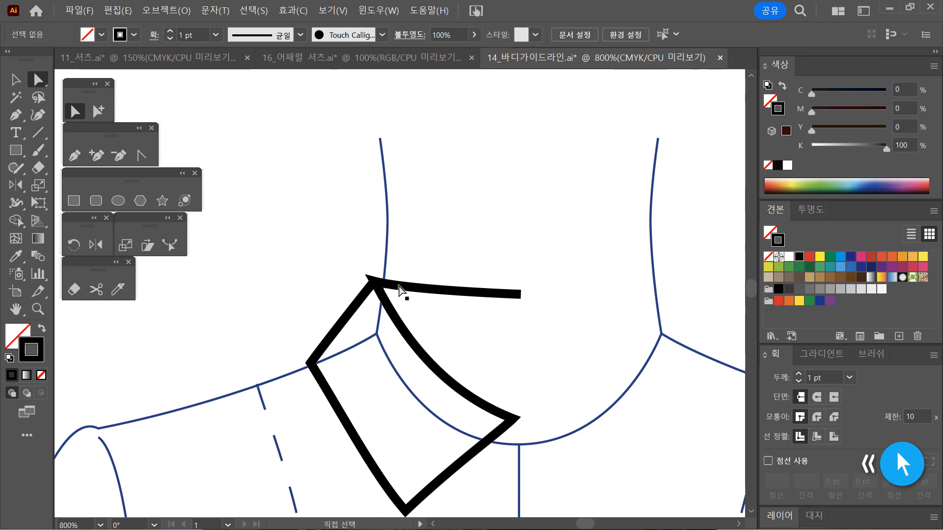
click(400, 292)
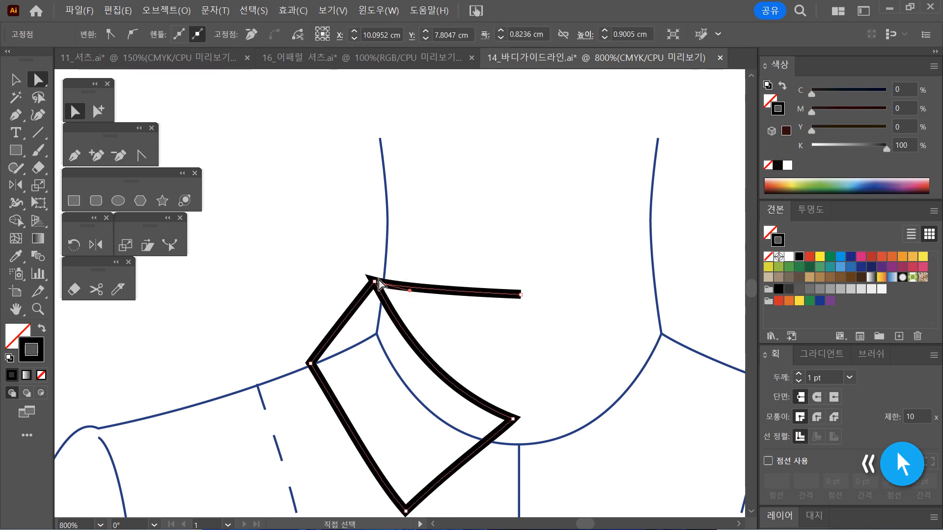
click(461, 323)
drag(349, 256, 427, 315)
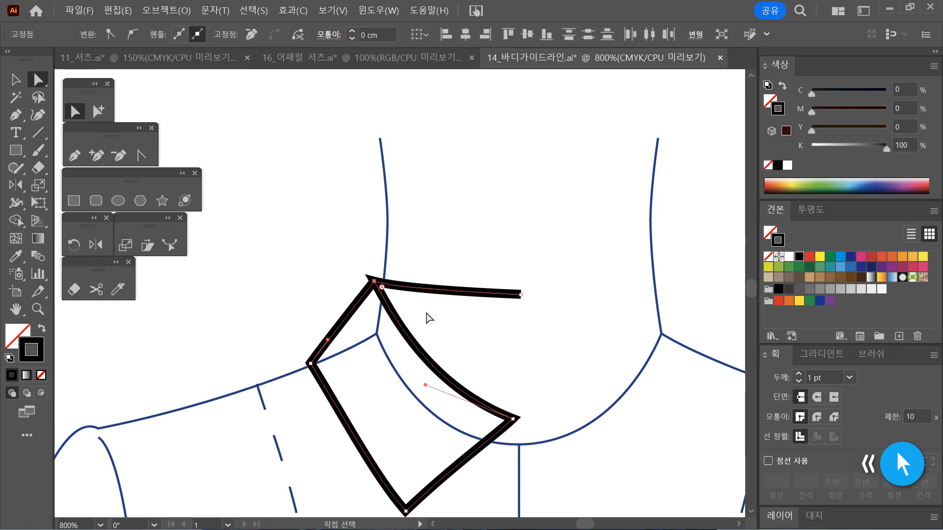
click(817, 417)
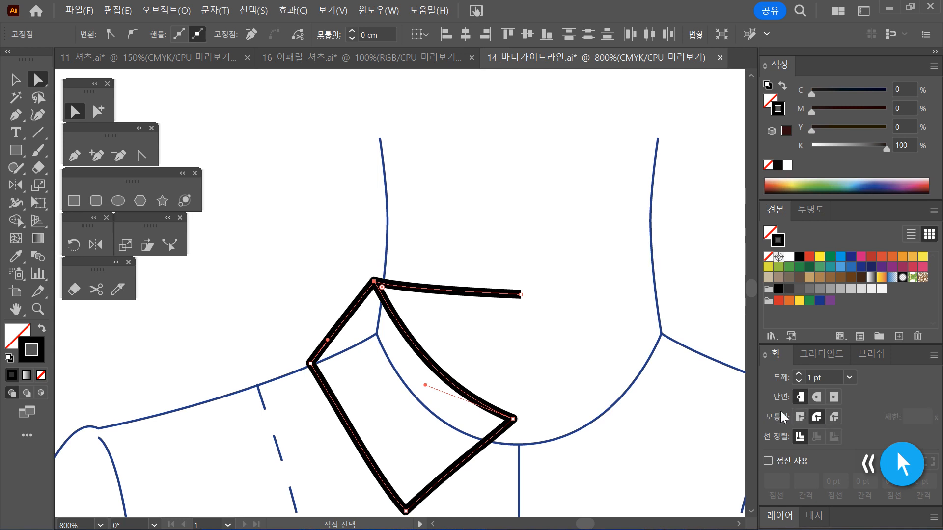
click(469, 330)
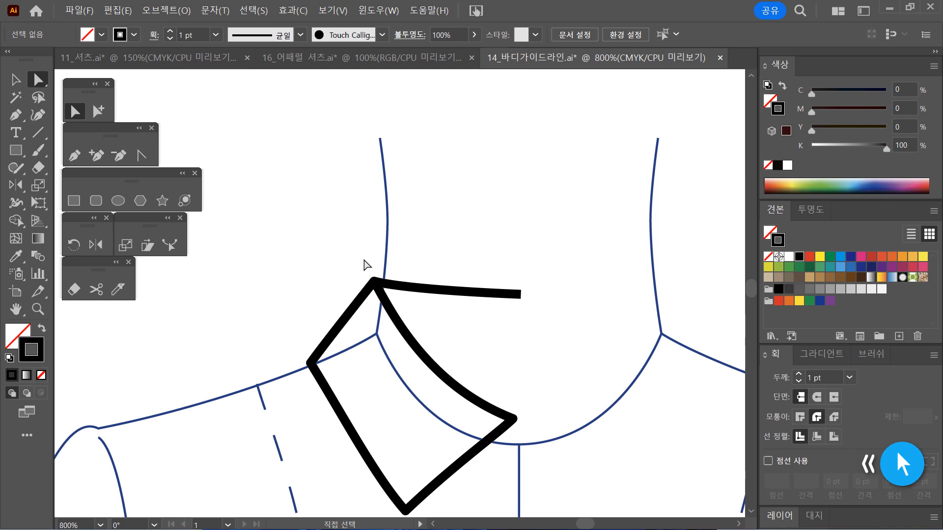
Switch the collar outline's stroke corners to miter join for comparison and return them to round join
drag(333, 246, 434, 312)
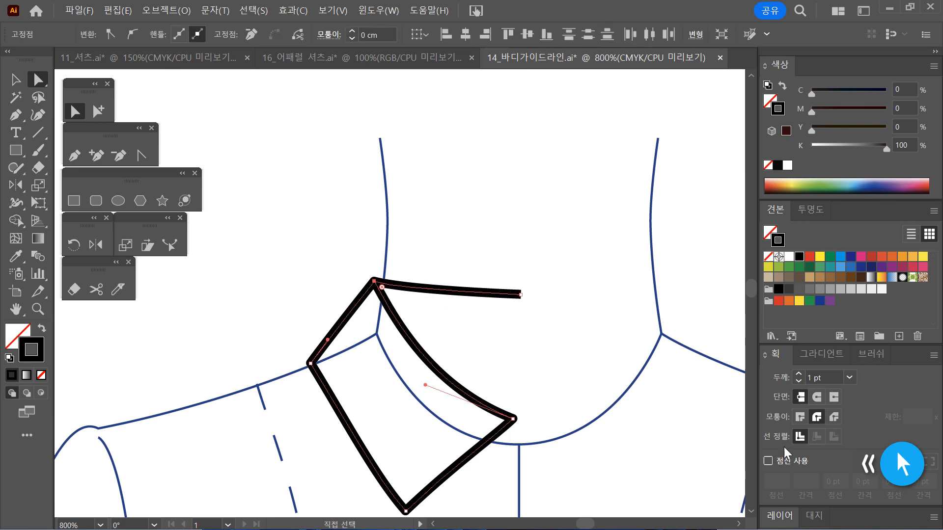
click(800, 417)
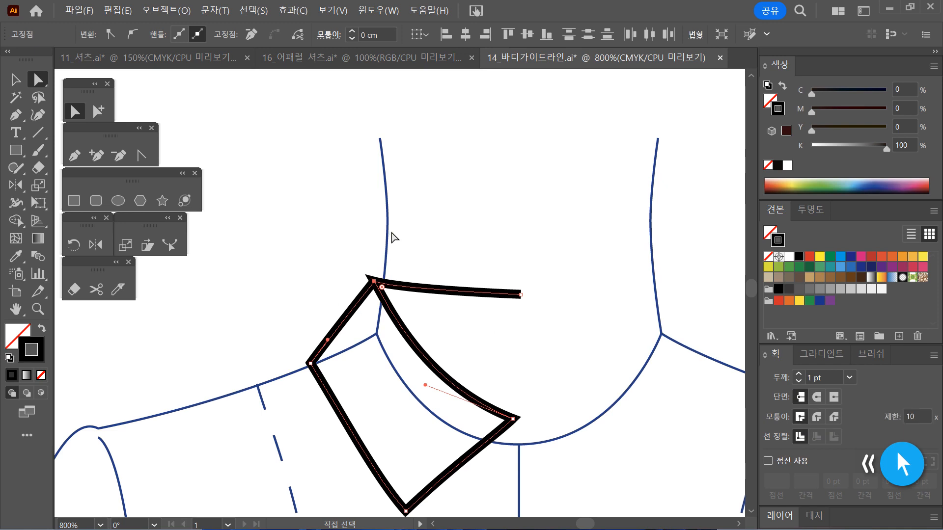
click(818, 417)
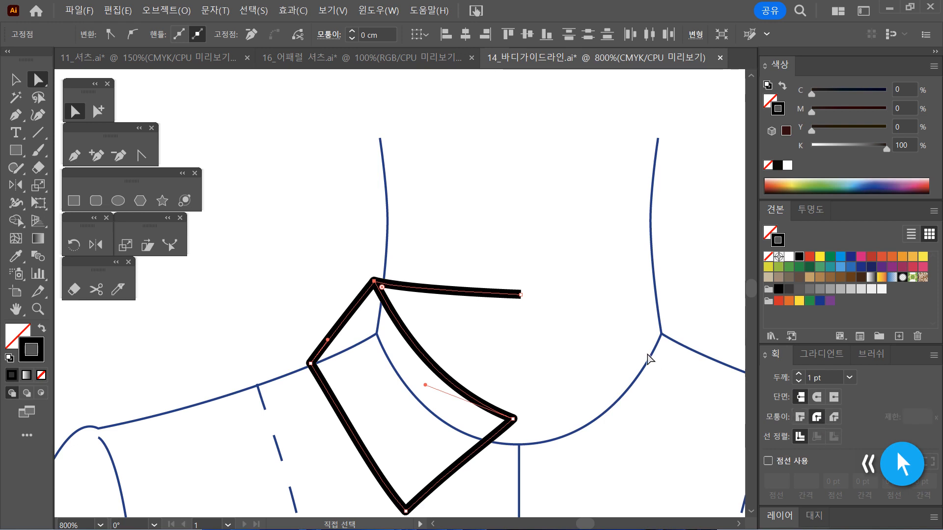
click(313, 282)
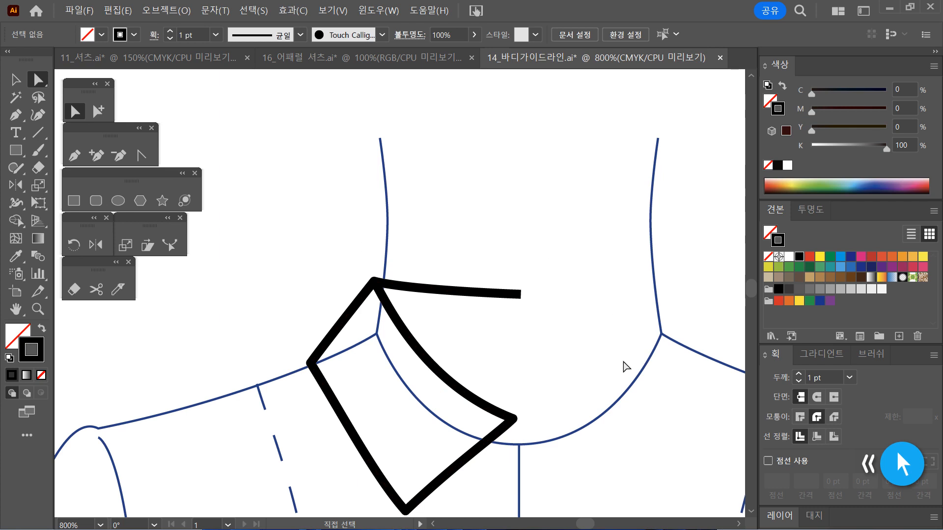
Select the whole left collar half and reflect a copy of it across the vertical centre line
drag(626, 365, 582, 267)
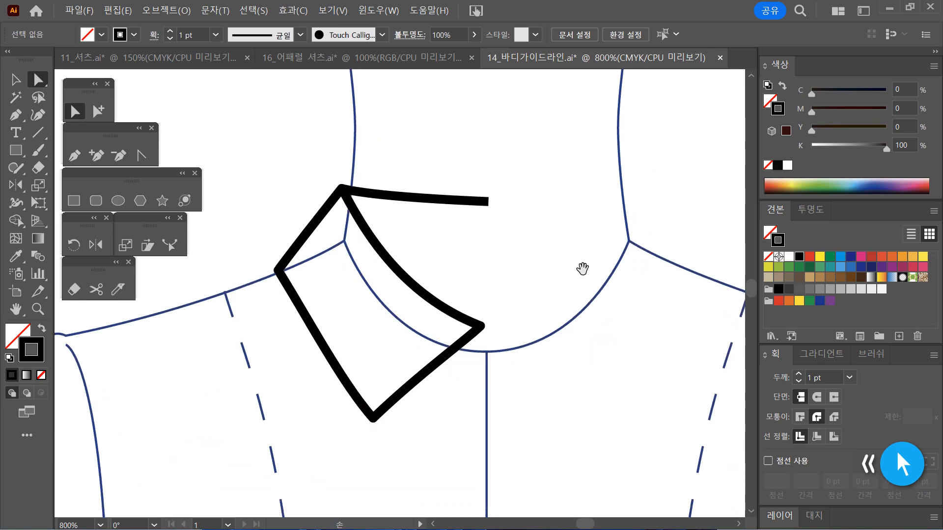
click(16, 79)
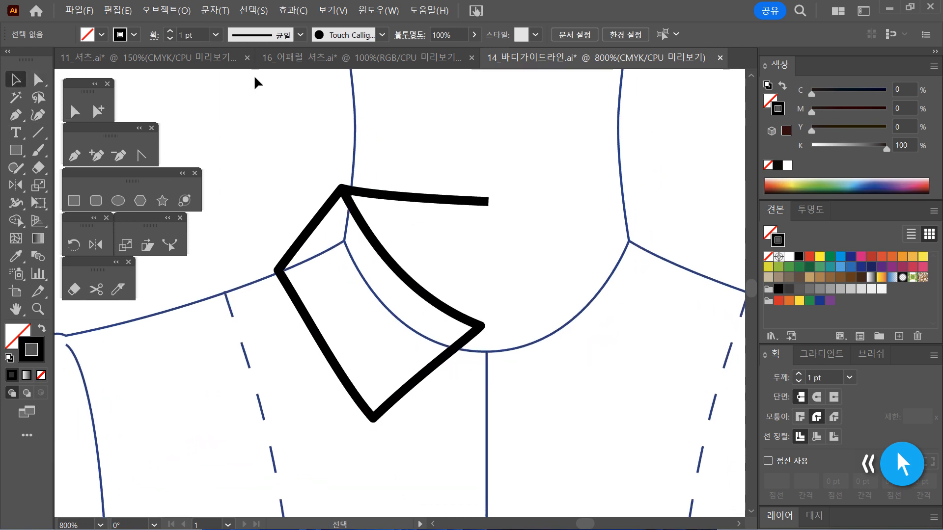
drag(269, 130, 497, 448)
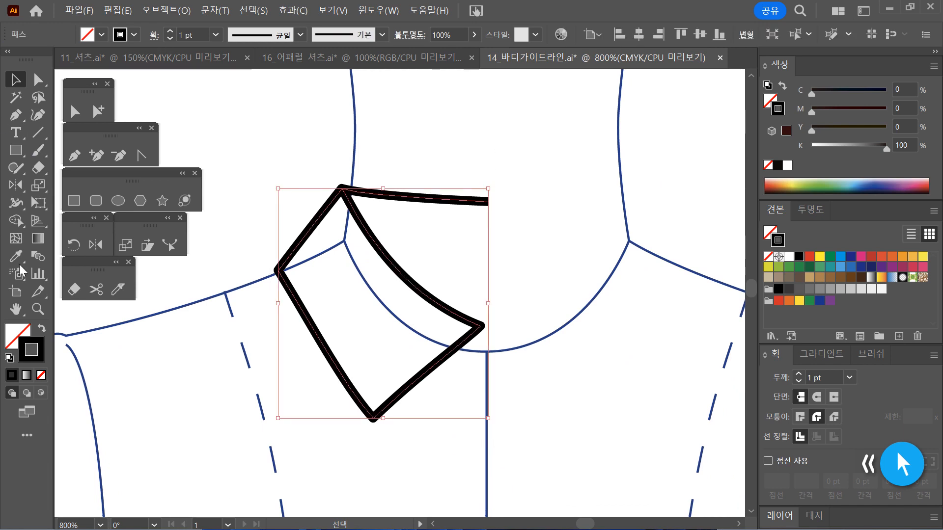
click(95, 245)
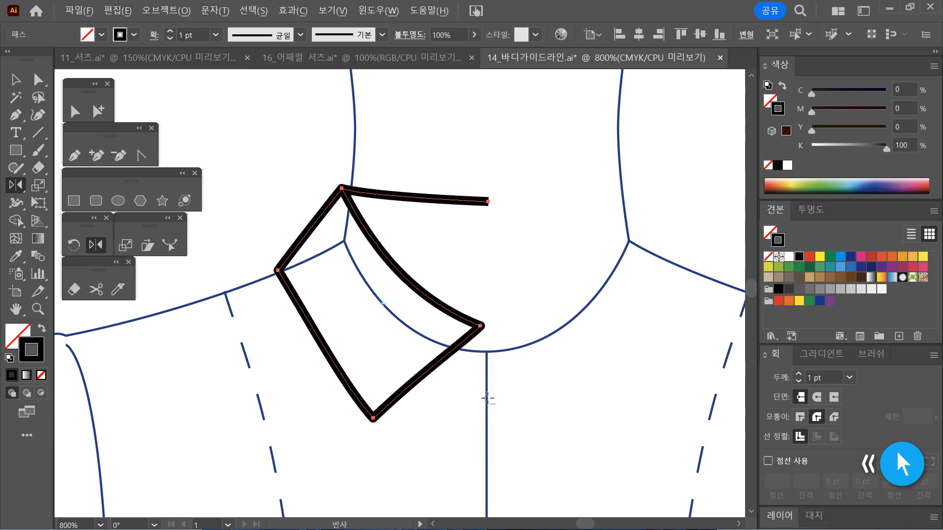
alt+click(487, 398)
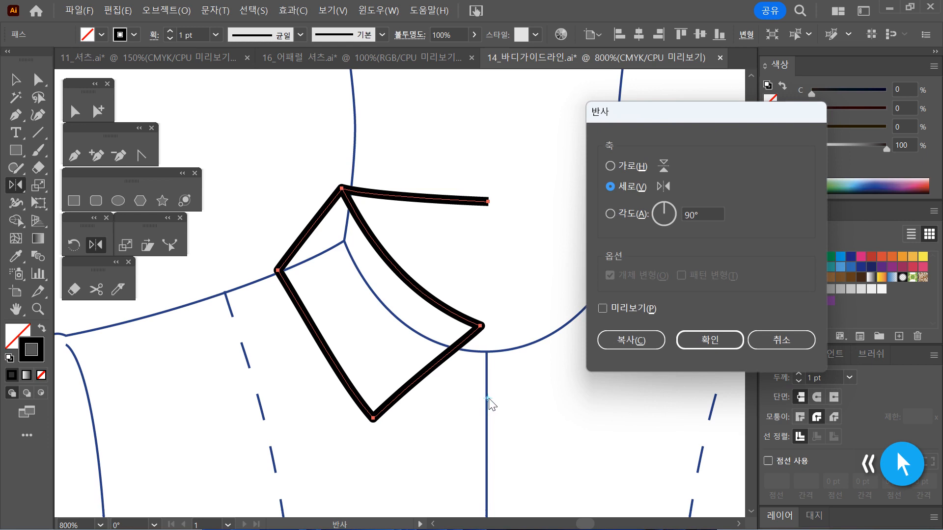
click(602, 308)
click(602, 308)
click(602, 308)
click(602, 309)
click(631, 340)
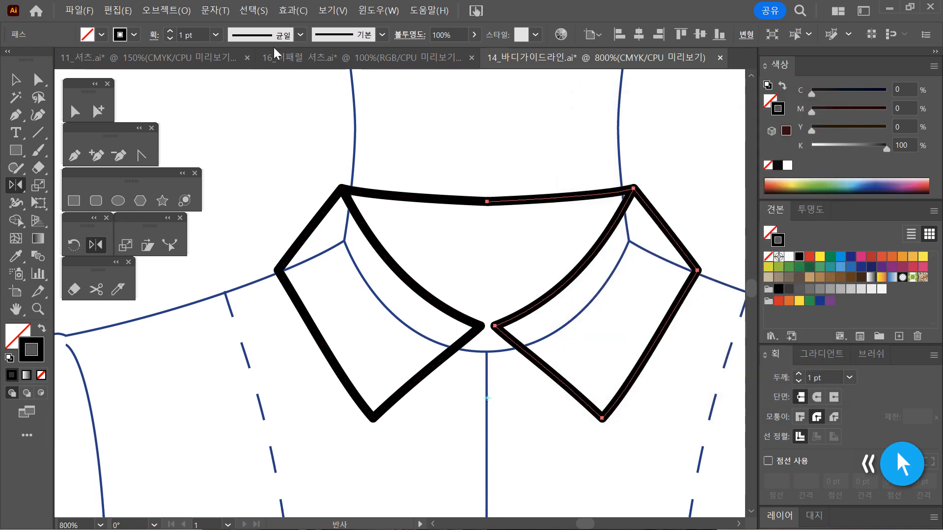
click(74, 110)
click(529, 487)
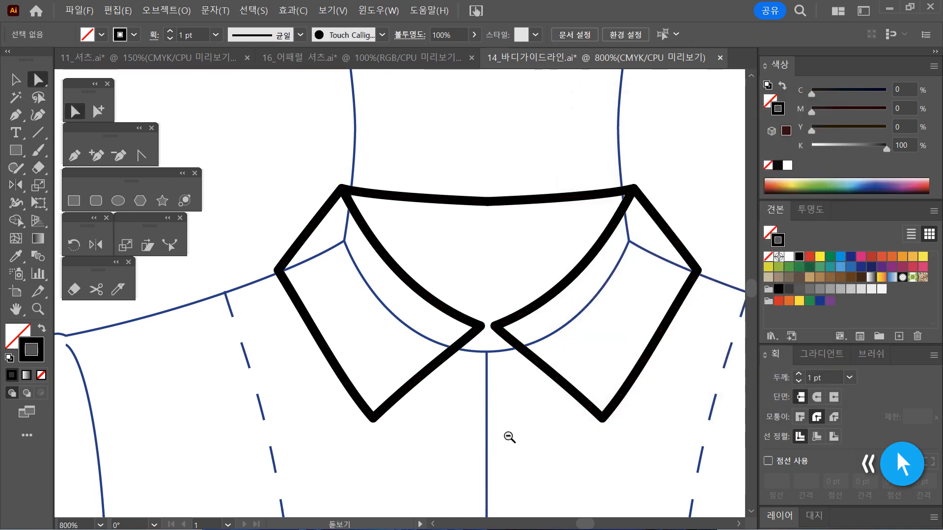
ctrl+alt+click(506, 438)
drag(509, 382, 530, 398)
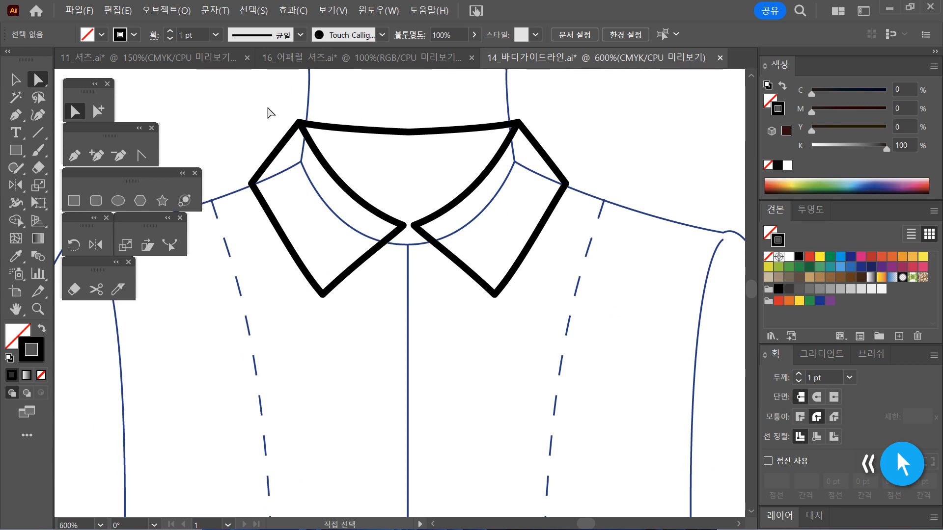
click(377, 128)
click(637, 272)
drag(221, 155, 281, 199)
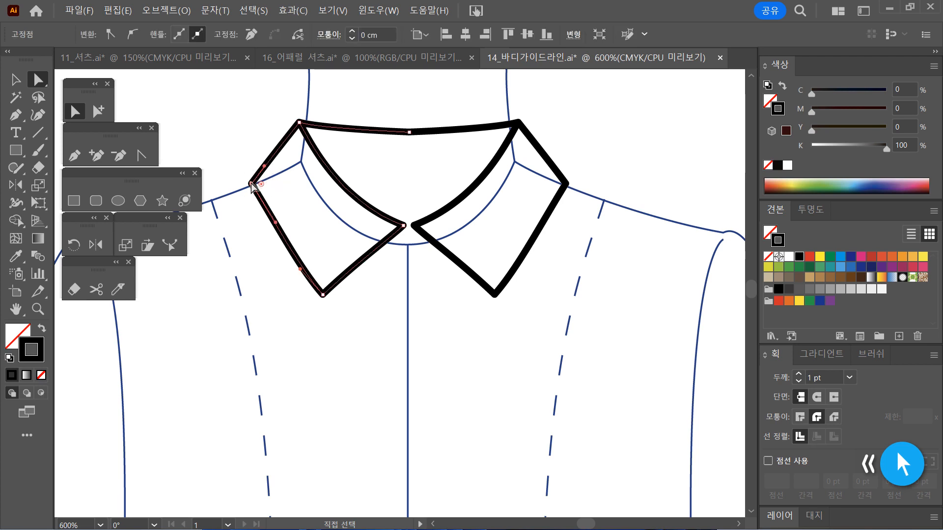
click(423, 286)
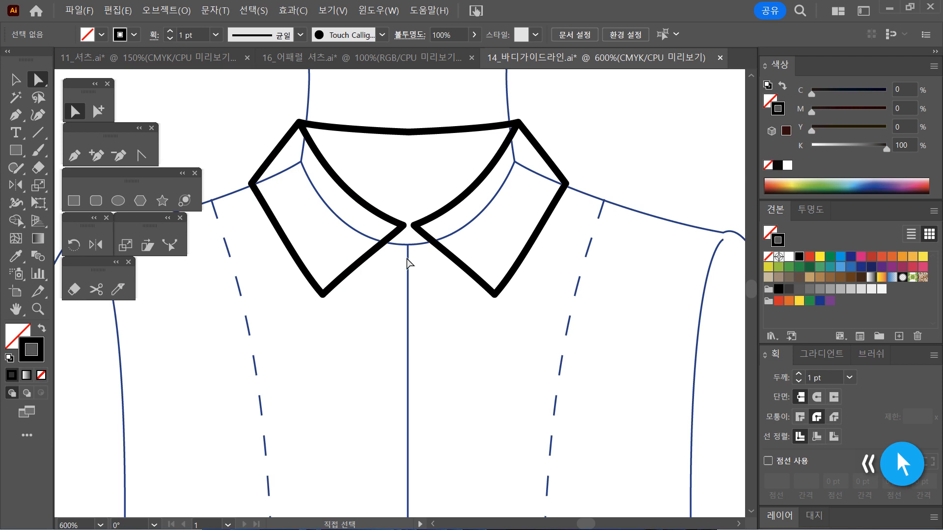
Move the left collar half's front neck corner to the centre line, its point slightly down, and its shoulder corner slightly inward
click(405, 226)
drag(404, 227, 409, 226)
drag(353, 325, 328, 304)
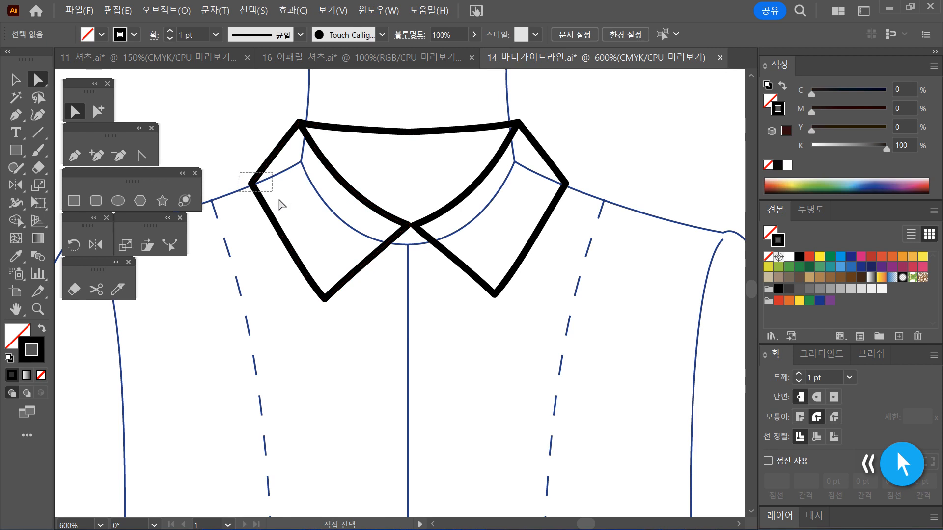
click(253, 185)
drag(258, 188, 284, 181)
Adjust the curve handles of the left collar half's outer edge for a smooth line from shoulder corner to collar point
click(306, 225)
click(305, 225)
drag(305, 222, 308, 228)
drag(308, 110, 339, 137)
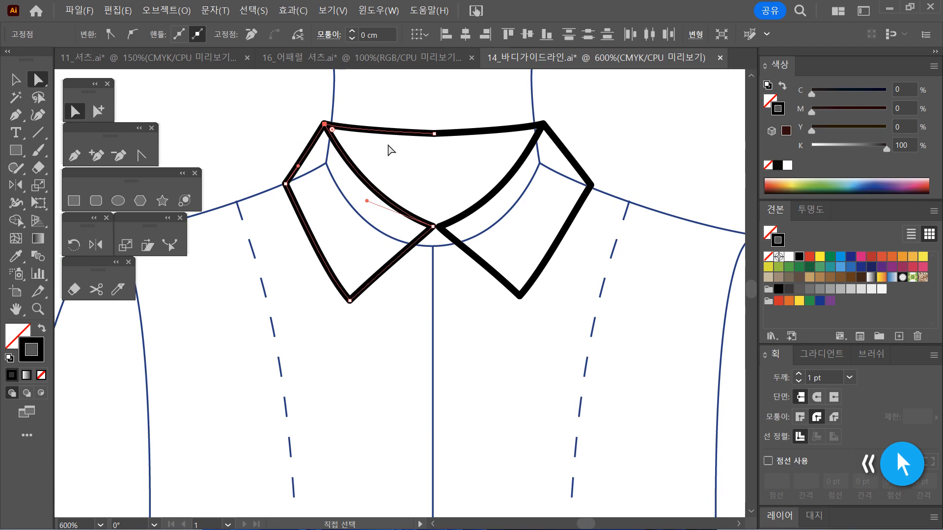
click(649, 279)
drag(351, 243, 324, 275)
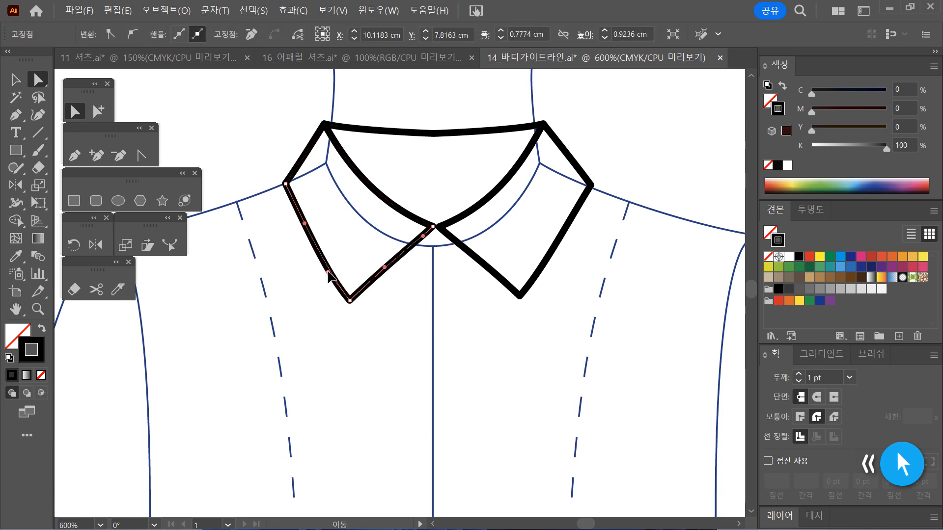
click(419, 315)
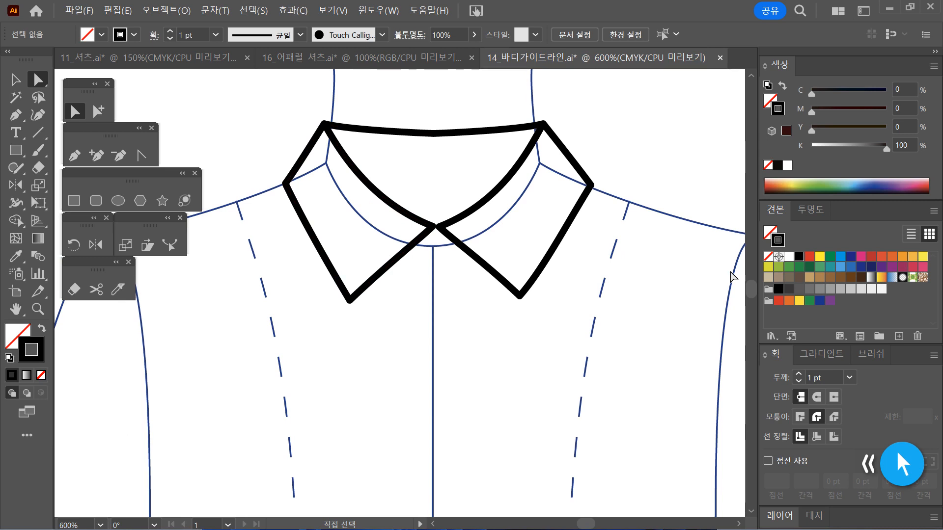
Delete the mirrored right collar half
click(19, 80)
drag(579, 341, 532, 179)
key(Delete)
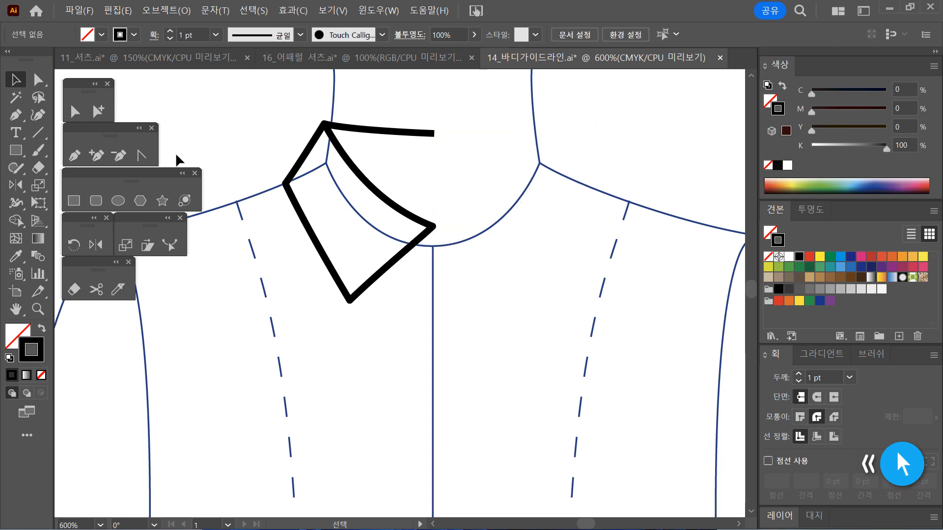
Draw a slightly curved inner neckband line with the Pen tool from the left collar's inner edge to the centre line
click(69, 156)
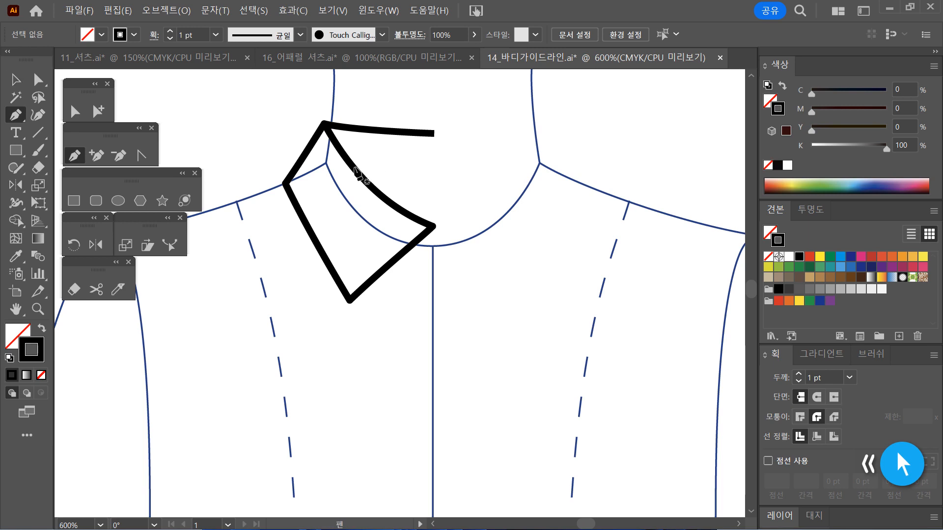
click(354, 168)
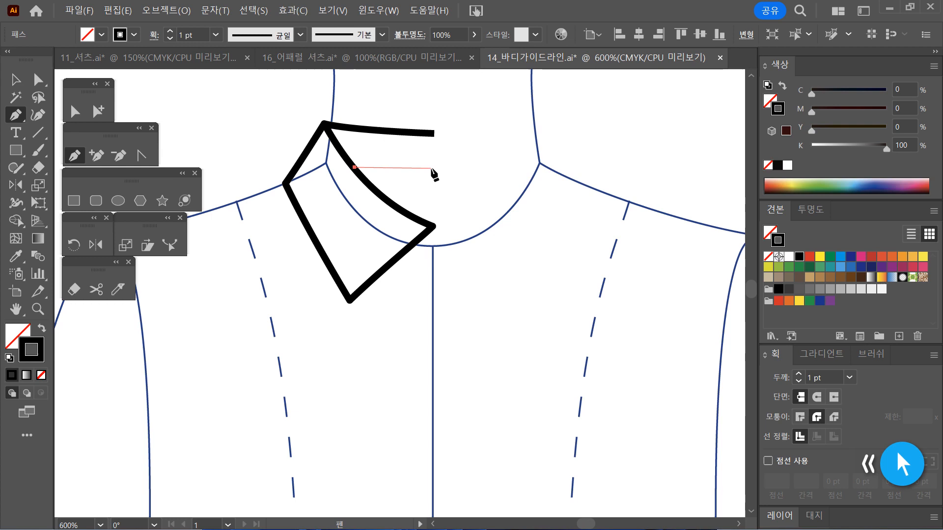
key(ctrl+z)
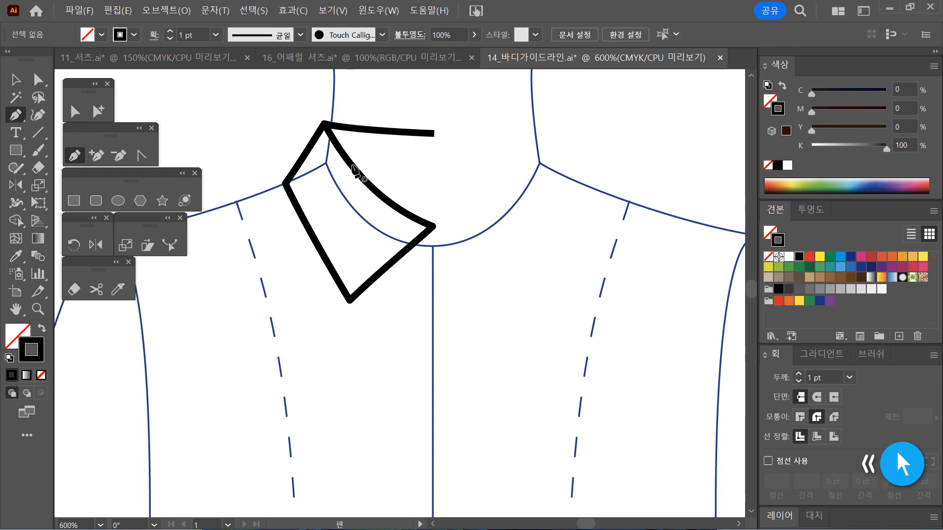
click(352, 166)
drag(436, 162, 486, 163)
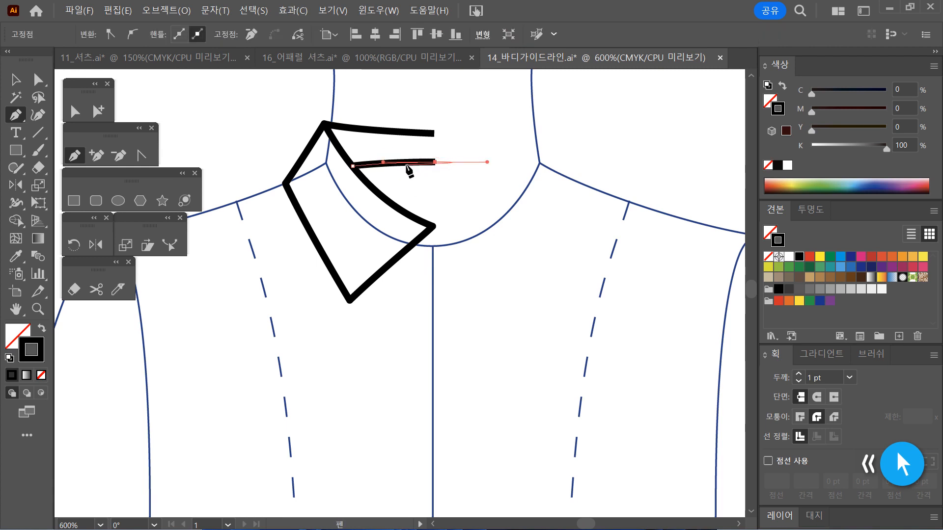
Set the stroke weight of the inner neckband line to 0.5 pt
click(849, 378)
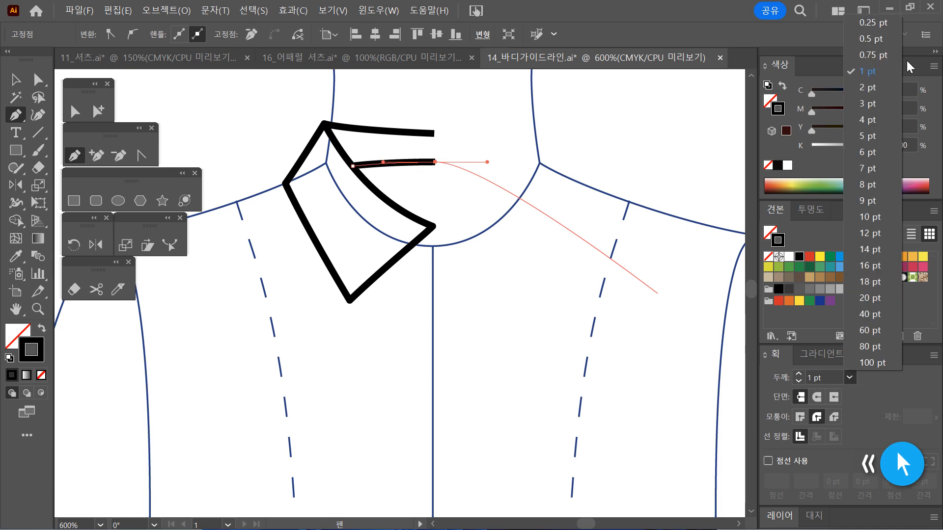
click(870, 38)
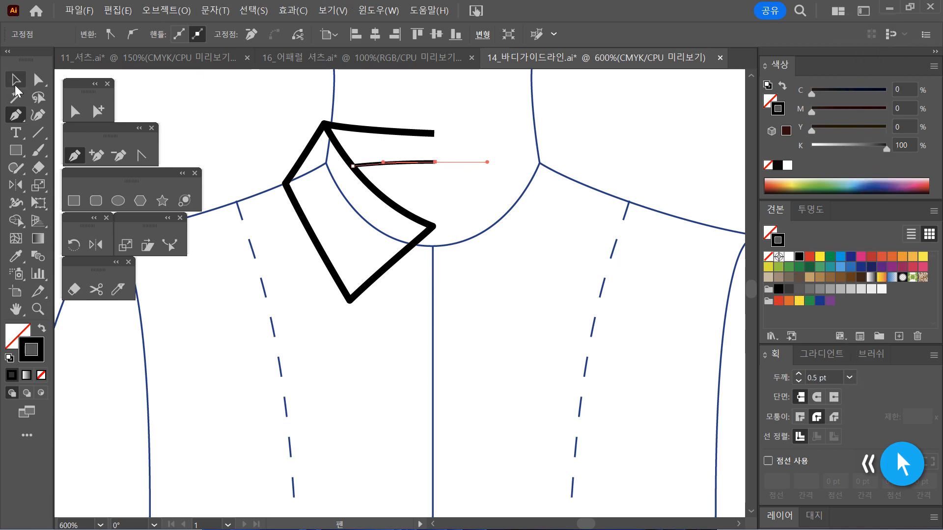
click(15, 85)
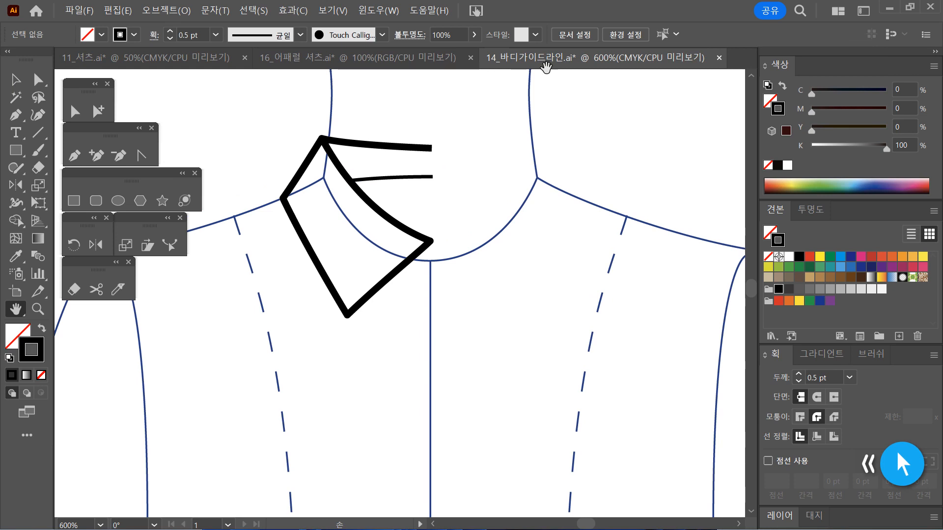
Examine the completed mirrored collar in the reference document 11_셔츠.ai and return to 14_바디가이드라인.ai
click(202, 59)
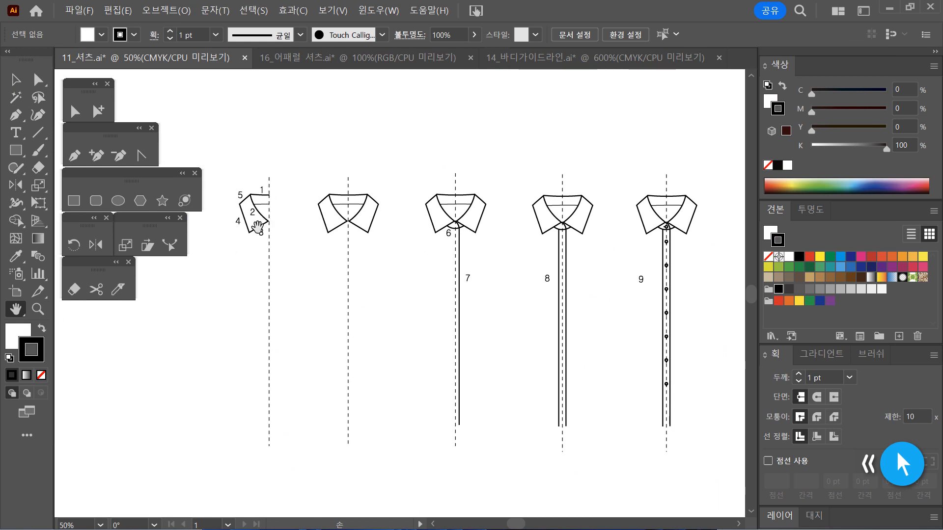
ctrl+click(363, 226)
ctrl+click(376, 270)
ctrl+click(391, 298)
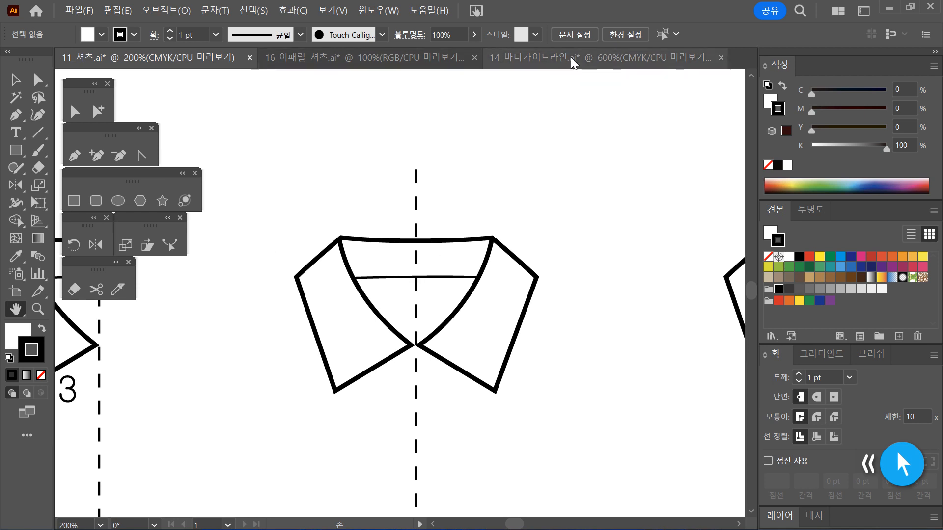
click(572, 59)
Reflect a copy of the left collar half and its inner neckband line across the vertical centre line
click(17, 81)
drag(259, 104, 452, 351)
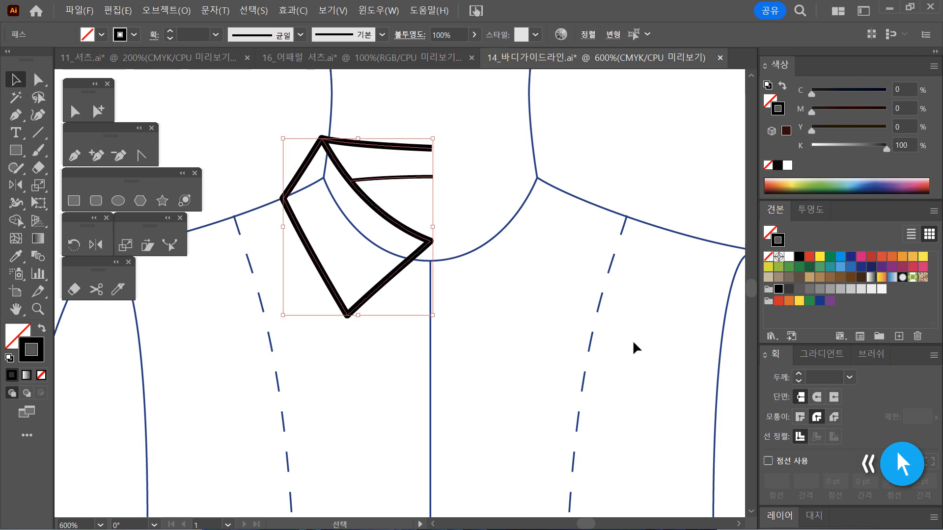
click(98, 251)
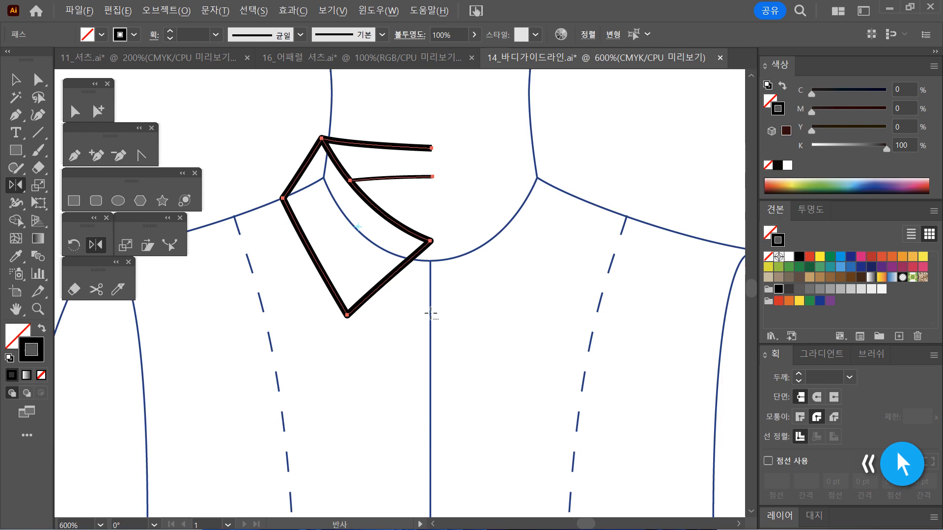
alt+click(432, 313)
click(631, 341)
key(a)
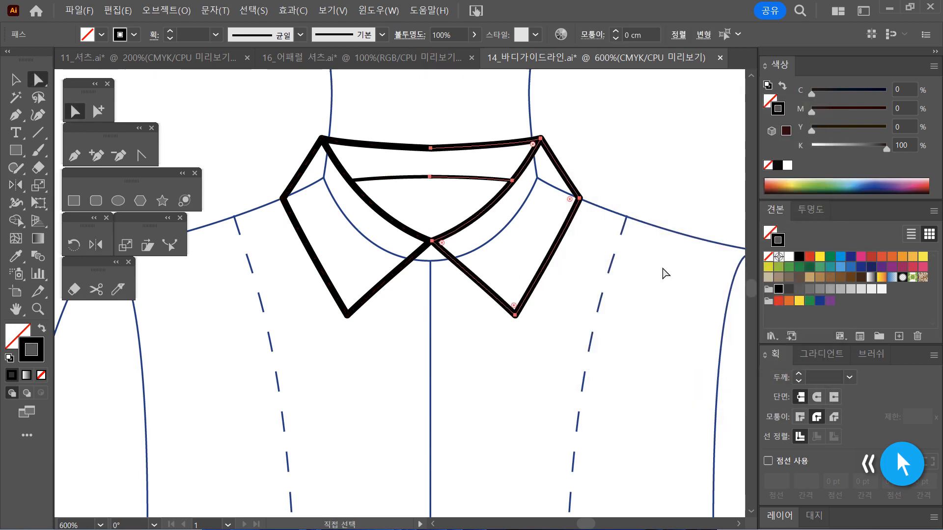
click(675, 263)
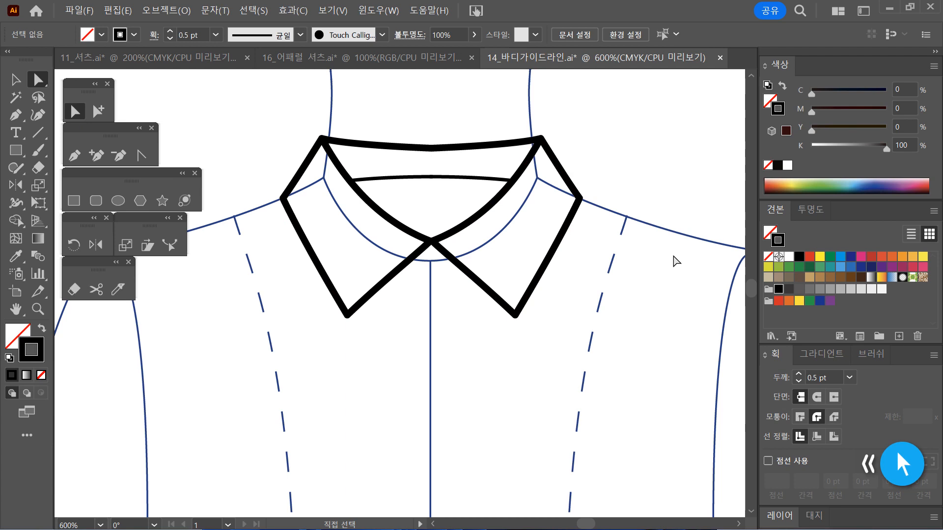
Fill both collar halves and the inner neckband lines with yellow
drag(671, 346, 240, 95)
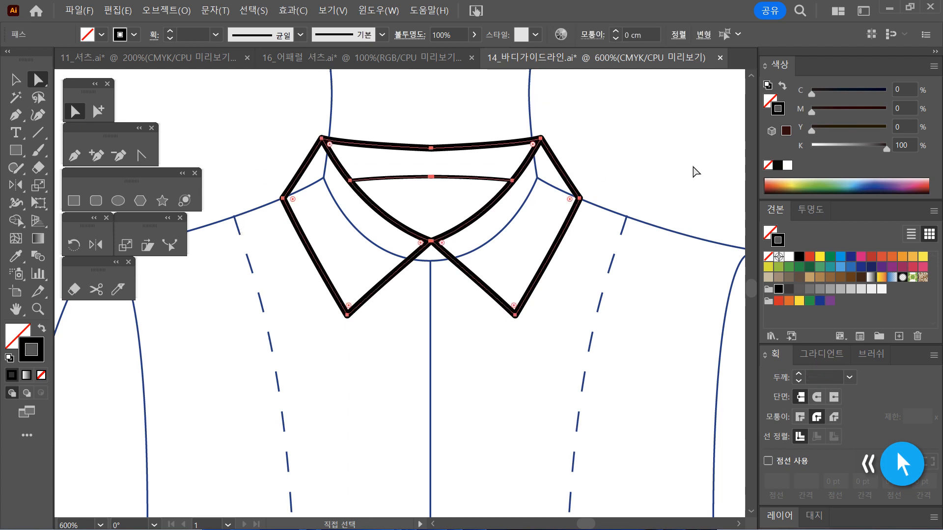
click(768, 102)
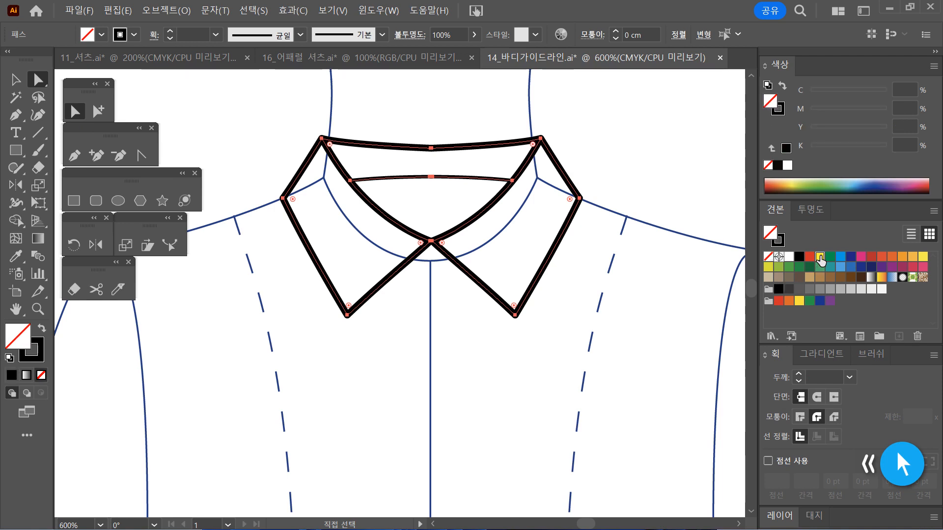
click(819, 256)
click(644, 277)
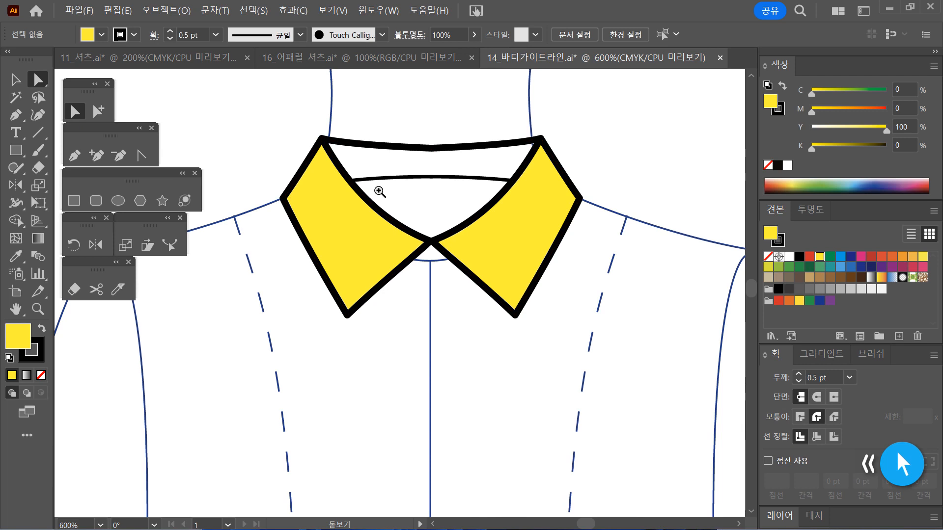
Change the stroke colour of the left collar half to red
ctrl+click(381, 189)
ctrl+click(394, 257)
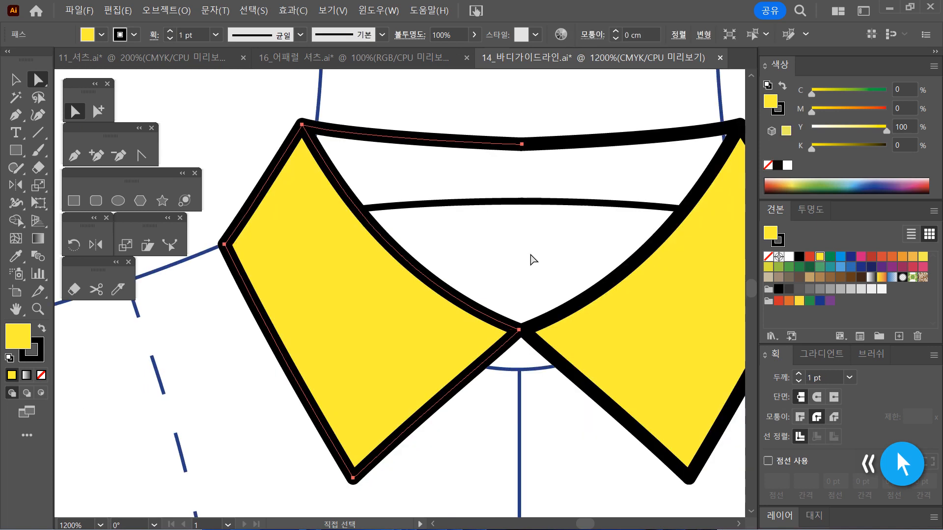
click(530, 255)
drag(464, 120, 419, 158)
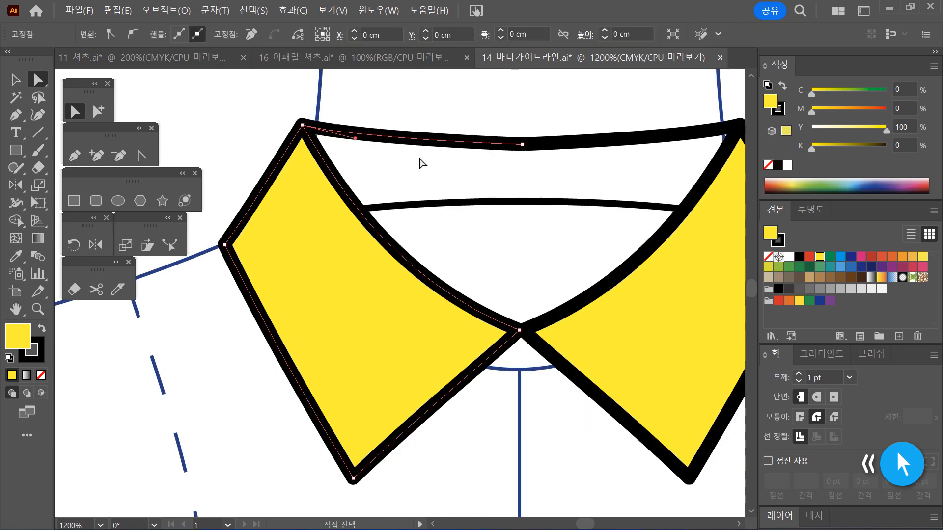
click(777, 239)
click(809, 256)
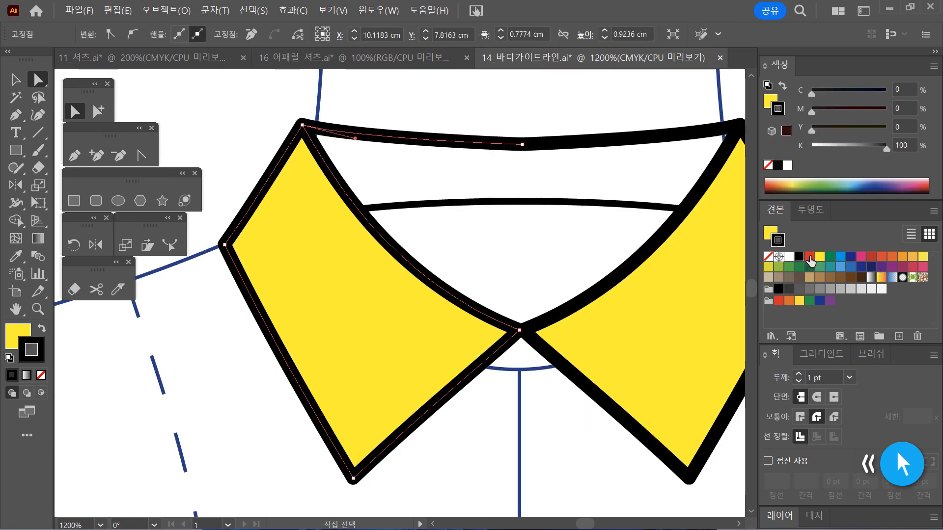
click(630, 247)
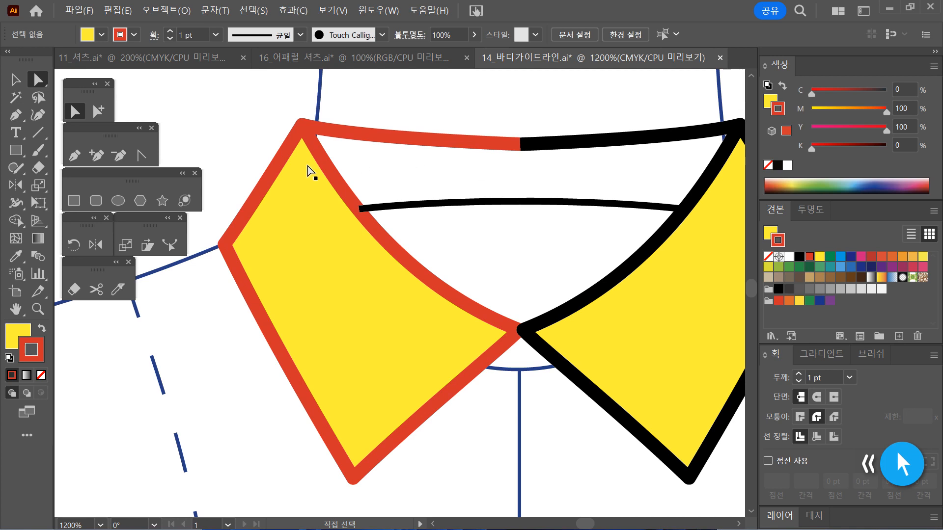
Try moving the left collar half's neck corner inward, and undo the move
click(306, 129)
drag(302, 125, 336, 116)
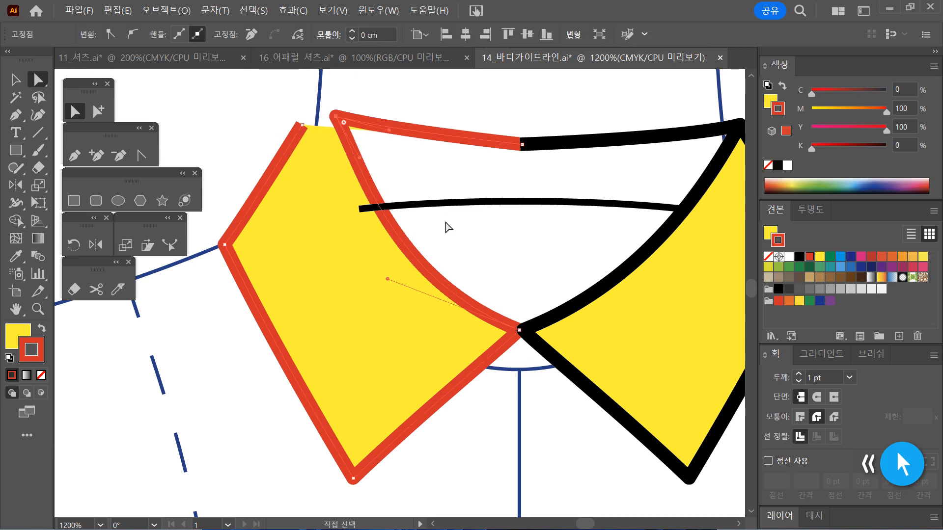
click(379, 143)
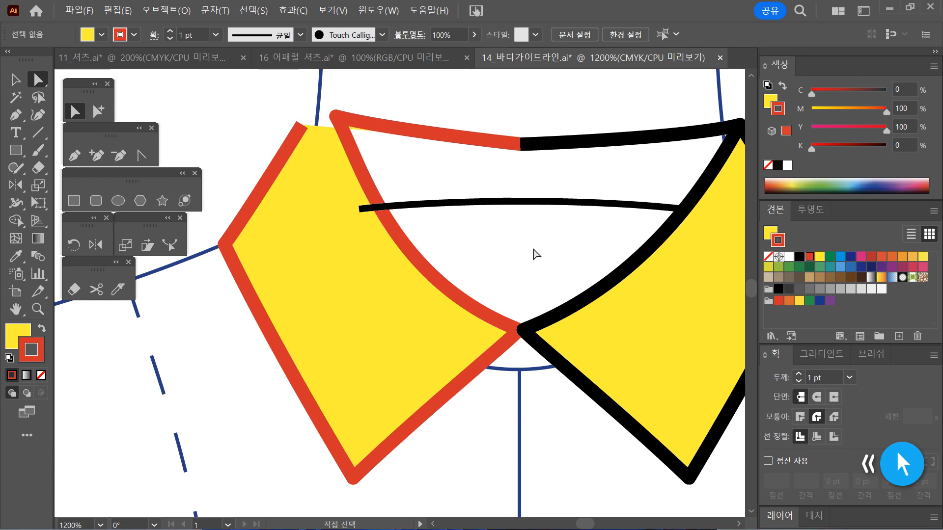
key(ctrl+z)
click(559, 258)
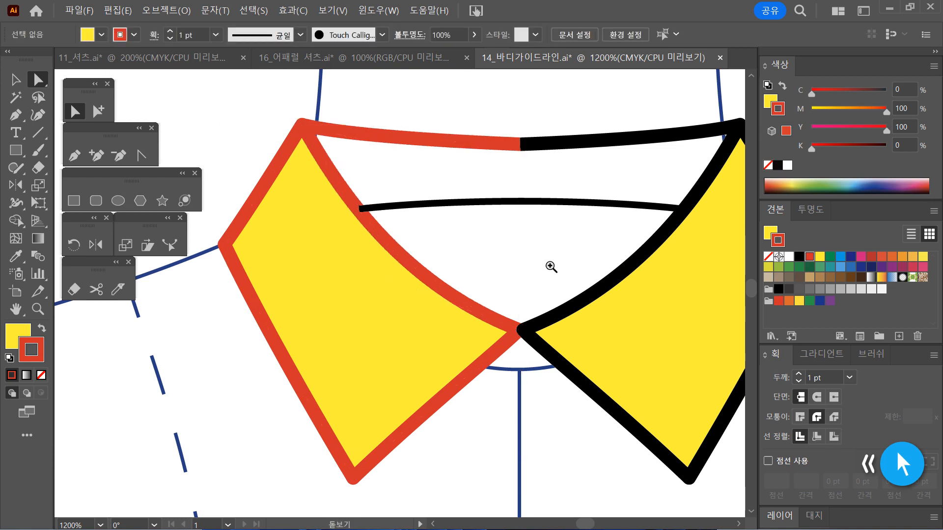
Delete the mirrored right collar half together with its inner neckband line
ctrl+alt+click(511, 284)
drag(627, 393, 664, 375)
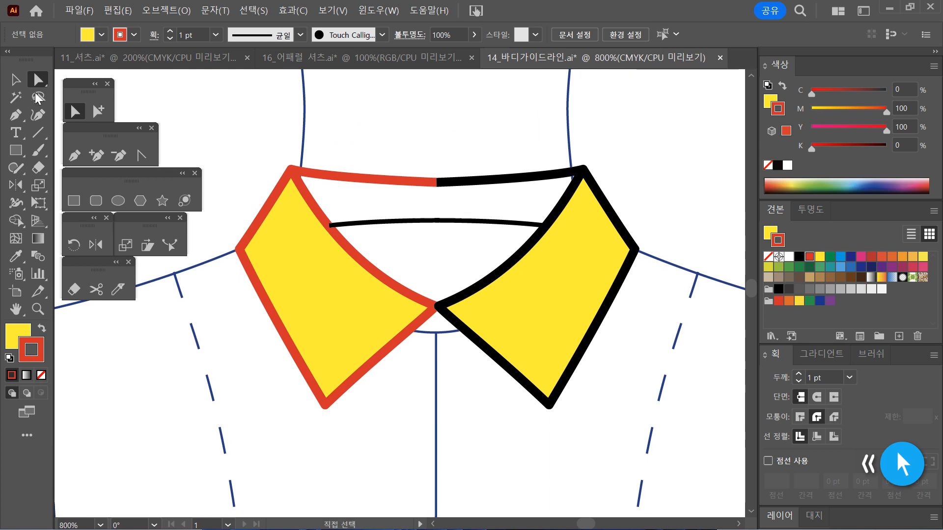
click(16, 80)
drag(658, 415, 543, 162)
key(Delete)
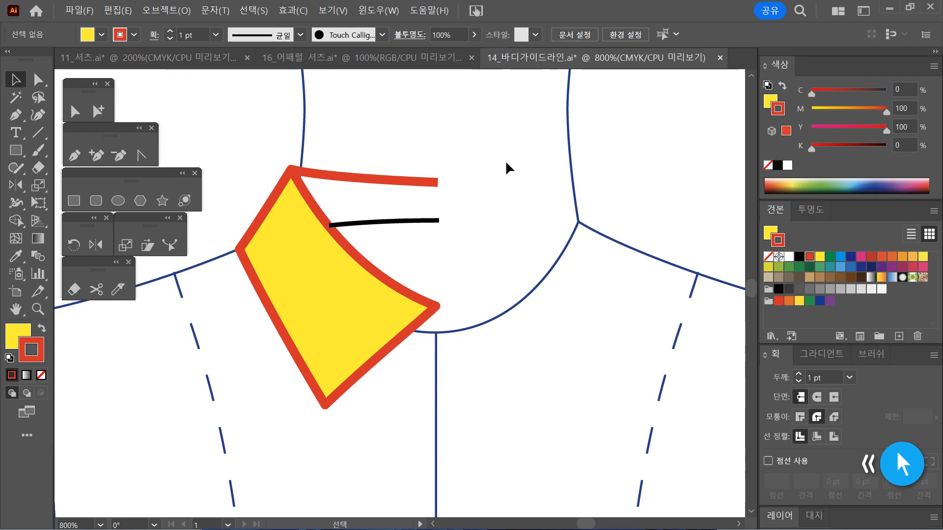
Remove the fill from the left collar half and its neckband line, and set their strokes to black
drag(231, 141, 453, 387)
click(770, 233)
click(766, 256)
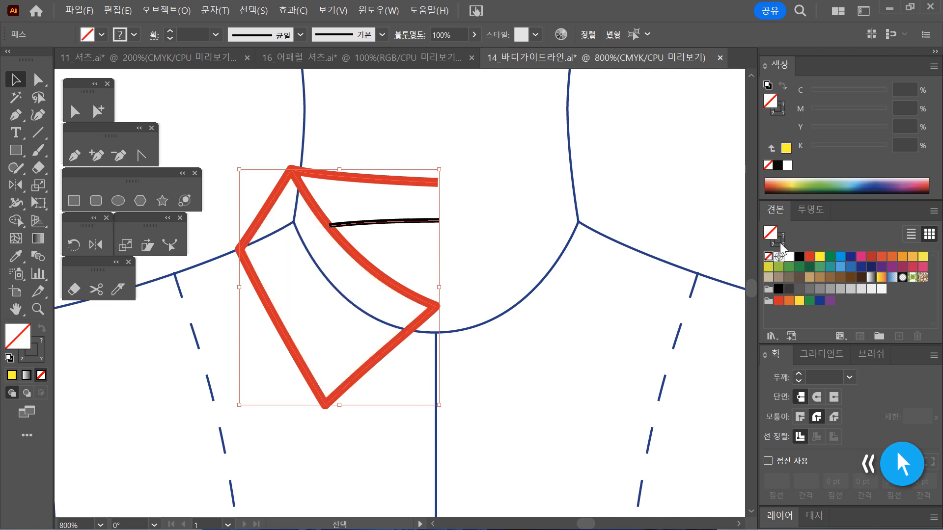
click(799, 256)
click(607, 325)
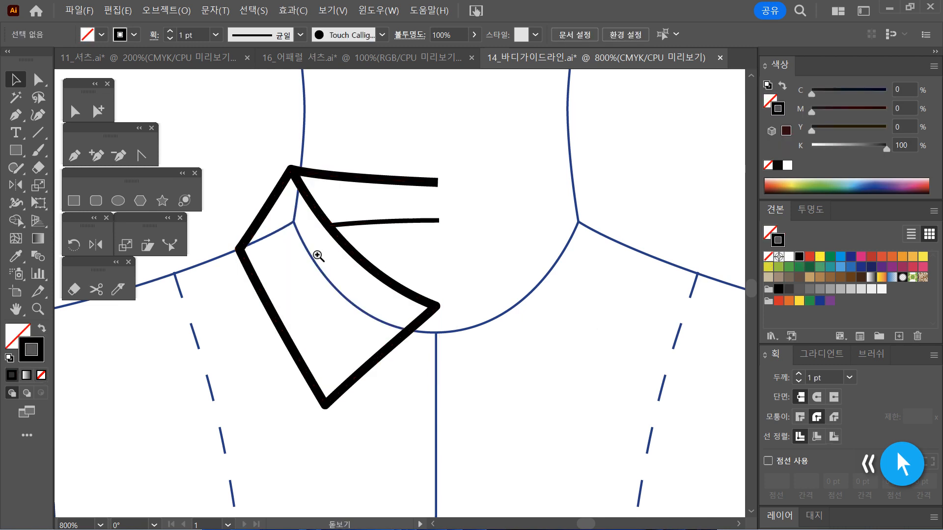
Shift the left collar half's neck corner slightly off the overlapping upper end of its shoulder edge
key(ctrl+space)
ctrl+click(319, 247)
ctrl+click(445, 298)
ctrl+click(402, 274)
drag(421, 254, 515, 297)
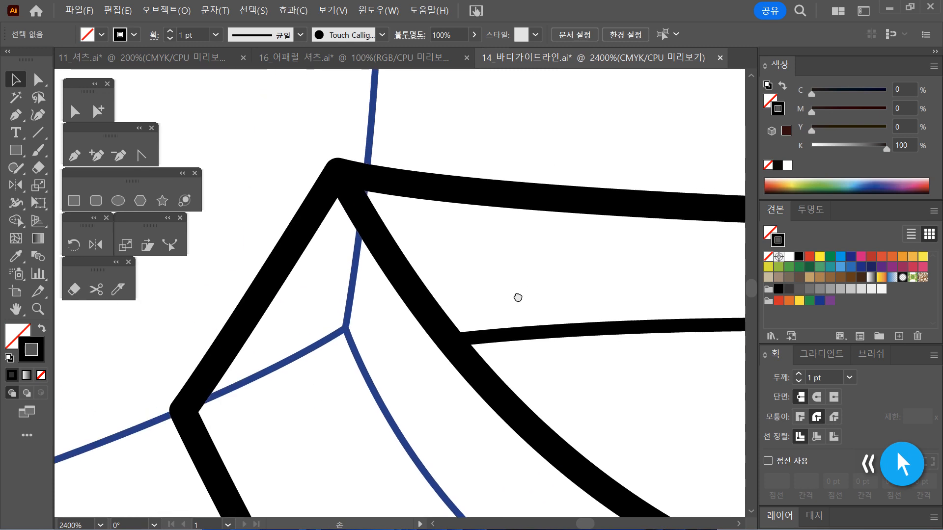
click(76, 111)
drag(520, 175, 466, 232)
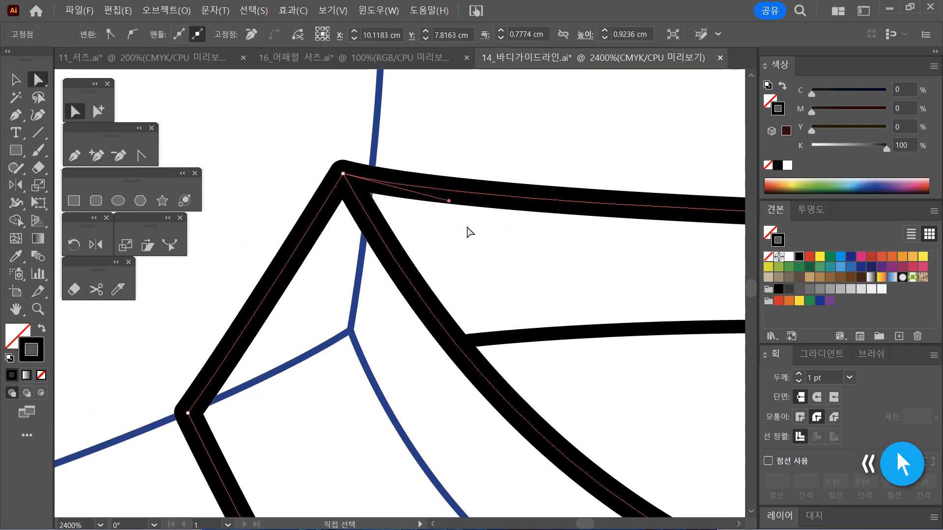
click(344, 175)
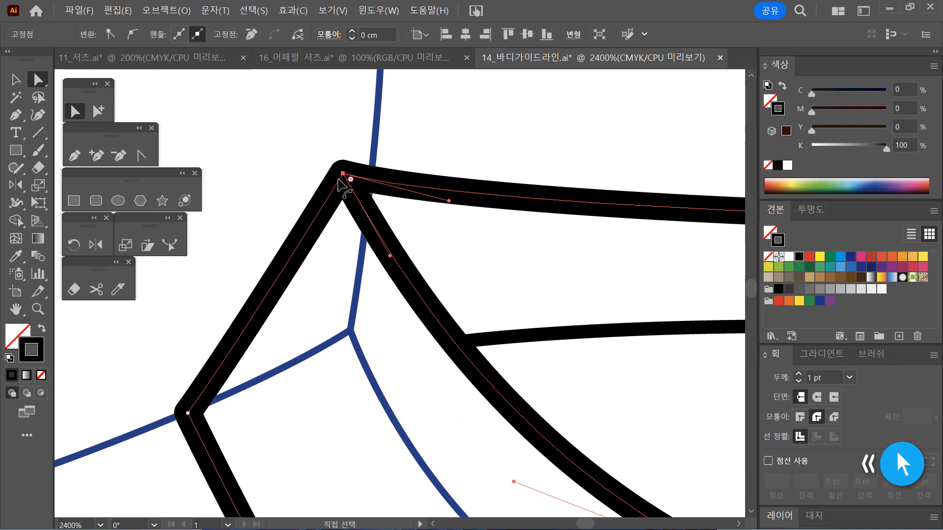
click(344, 175)
click(344, 174)
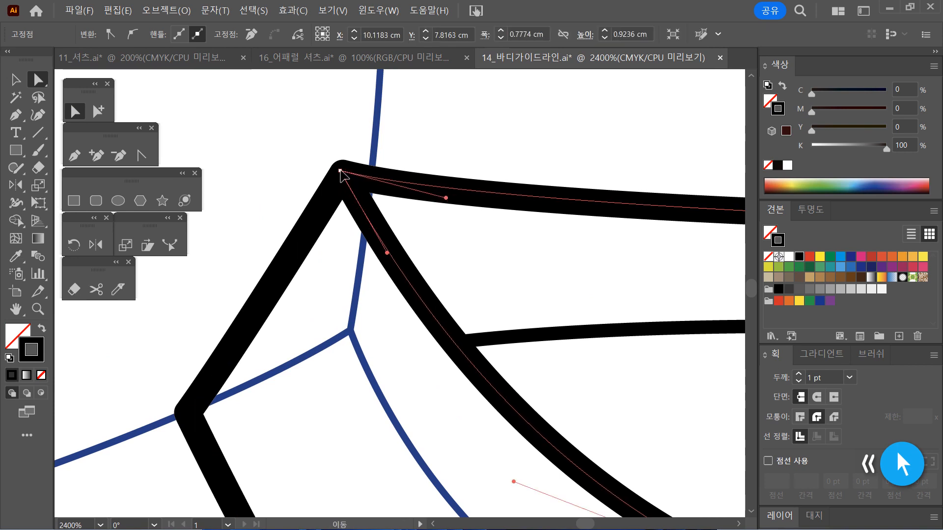
click(342, 185)
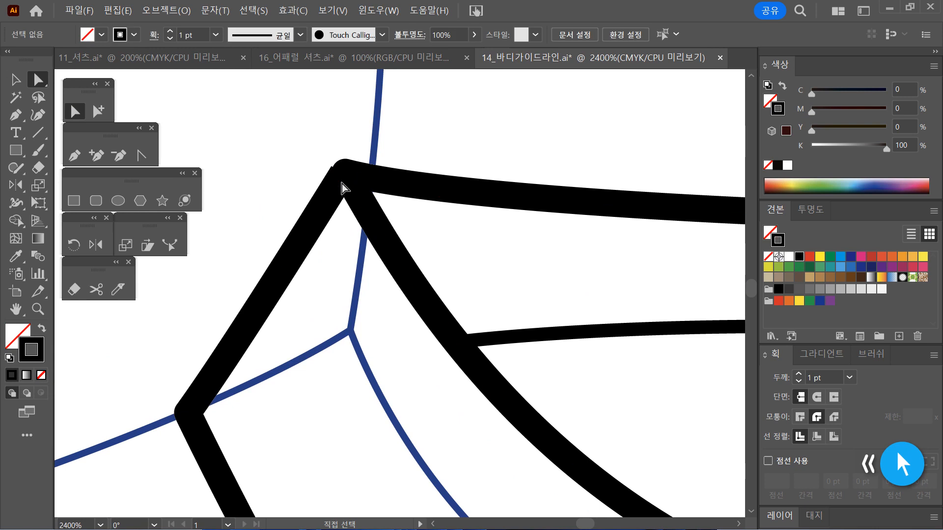
Move the loose upper end of the left collar's shoulder edge outward, clear of the neck corner
click(343, 176)
drag(343, 176, 318, 170)
click(555, 260)
ctrl+alt+click(542, 263)
ctrl+alt+click(542, 263)
drag(543, 263, 500, 199)
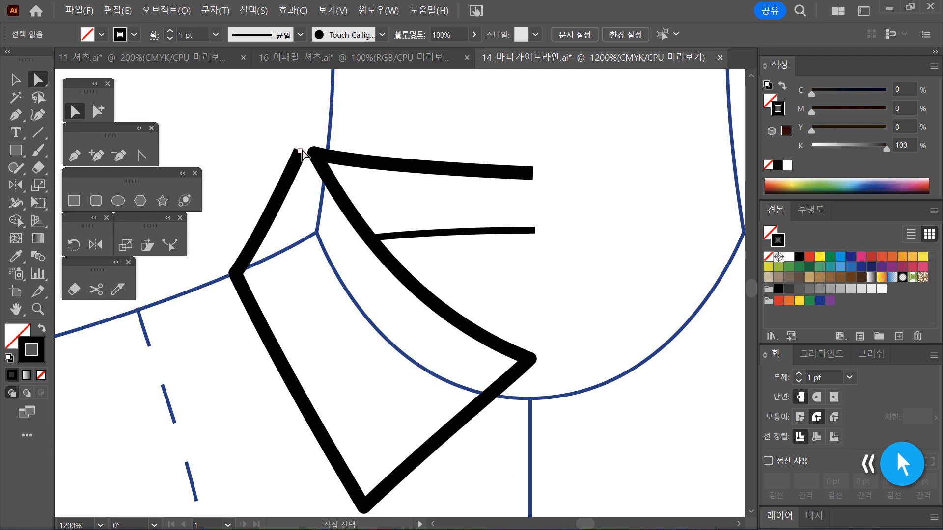
Cut the left collar path with the Scissors tool at its neck corner, separating the upper back collar edge
ctrl+click(360, 174)
ctrl+click(359, 265)
drag(451, 256, 399, 330)
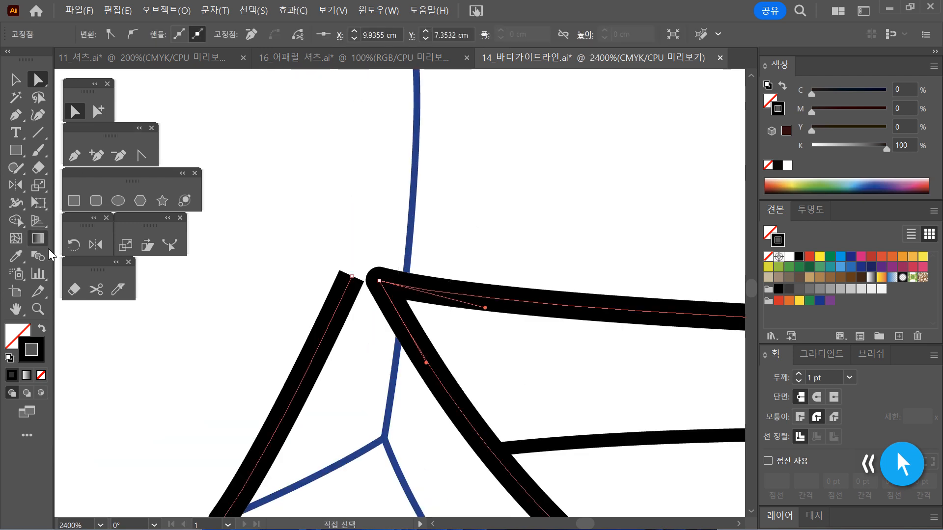
click(97, 288)
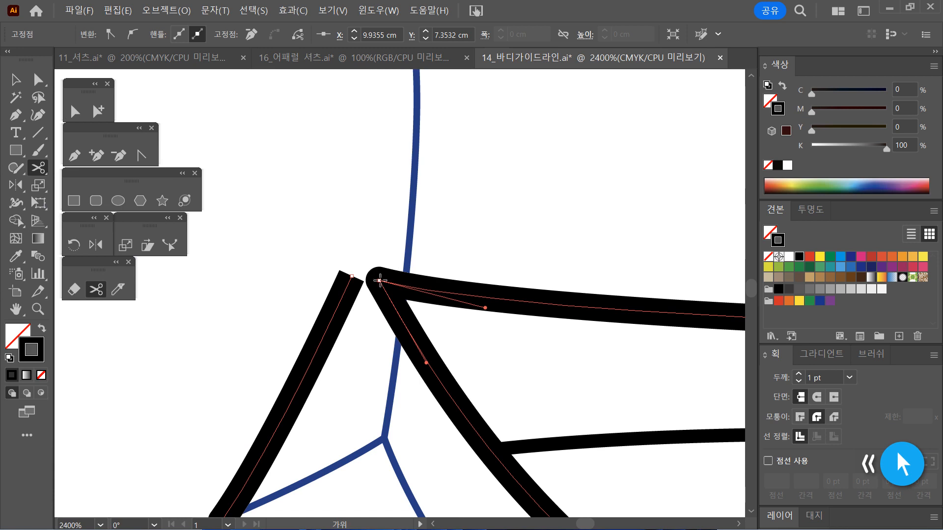
click(379, 280)
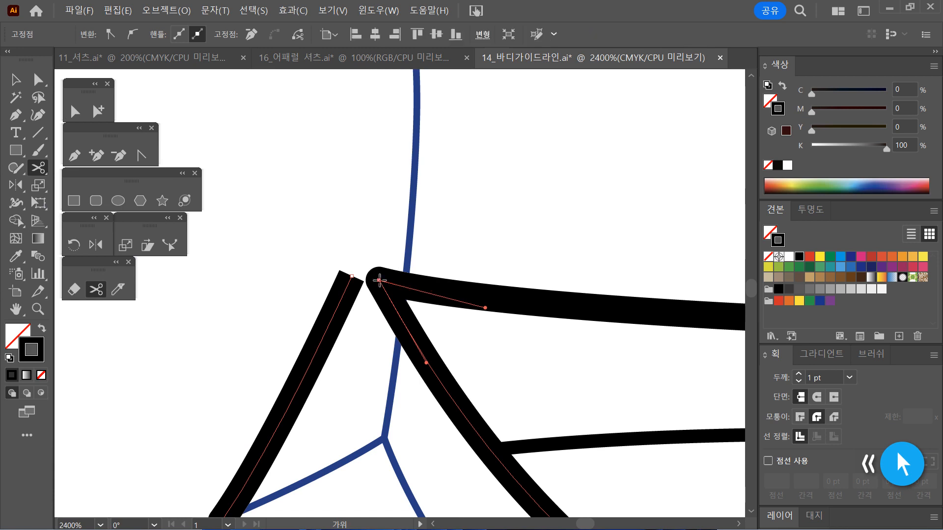
Set the stroke of the cut-off upper back collar edge to red
click(98, 111)
scroll(442, 189, right, 5)
scroll(442, 189, down, 3)
drag(516, 195, 491, 269)
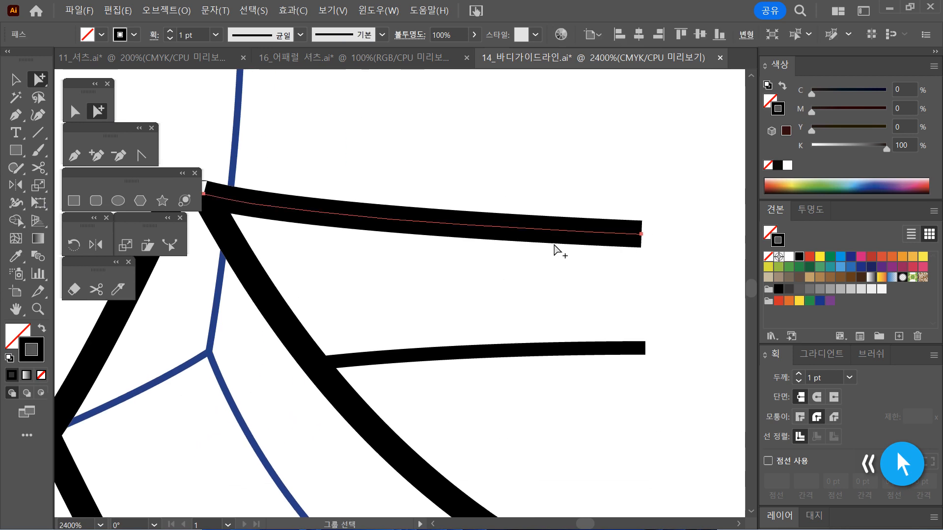
click(809, 256)
click(505, 297)
mouse_move(415, 265)
mouse_down()
mouse_move(644, 275)
mouse_move(621, 288)
mouse_up()
ctrl+alt+click(555, 289)
drag(528, 289, 465, 223)
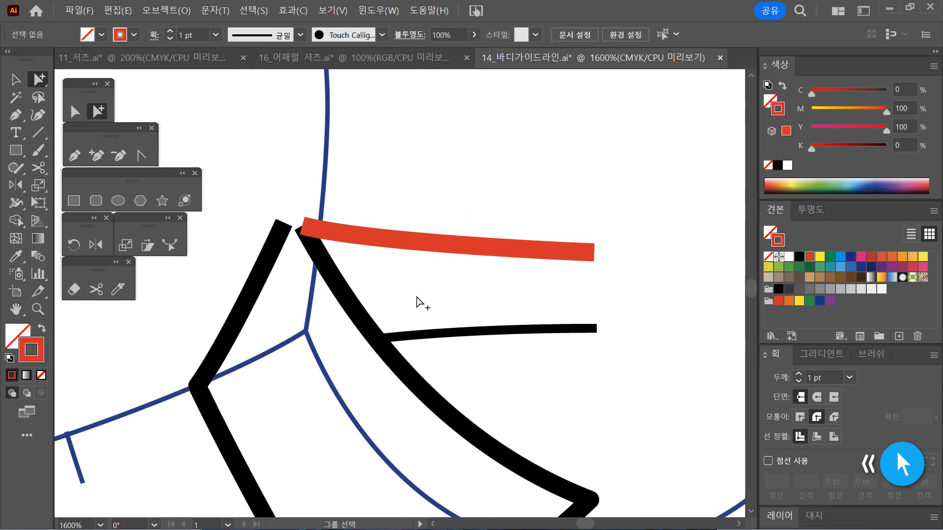
Move the loose upper end of the left collar's shoulder edge onto the neck corner
click(75, 111)
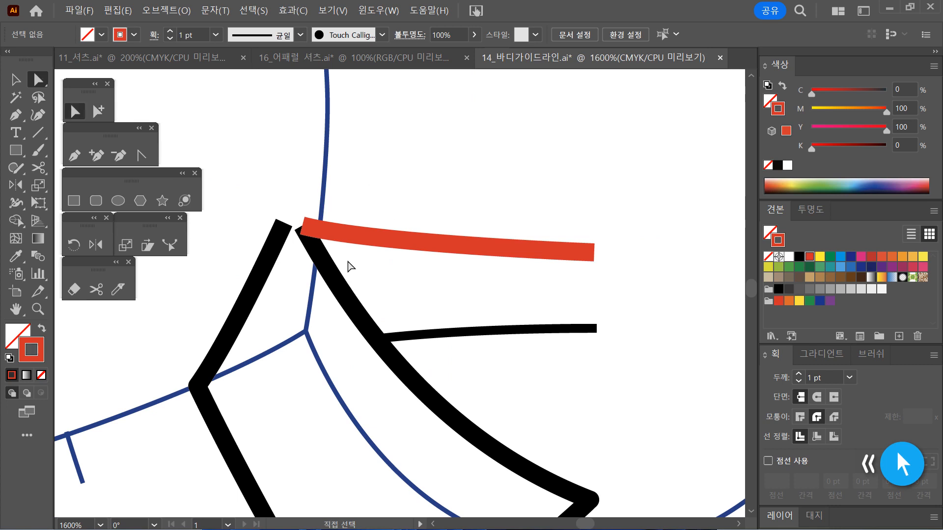
click(294, 229)
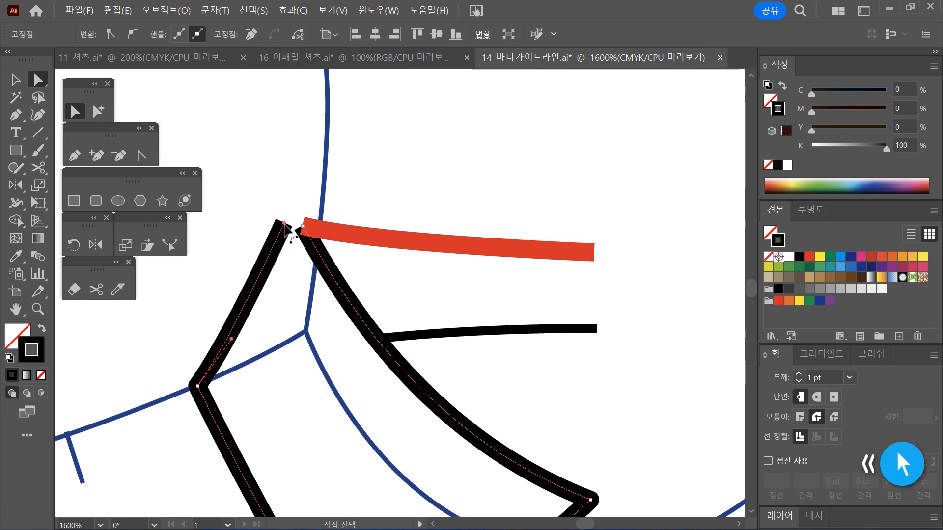
drag(297, 228, 304, 230)
click(399, 283)
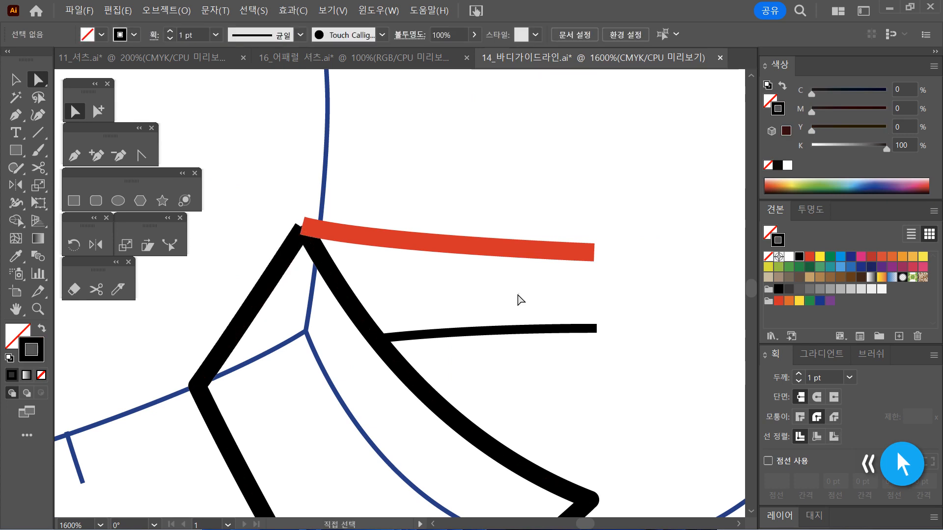
Set the stroke of the upper back collar edge to yellow
drag(244, 177, 353, 271)
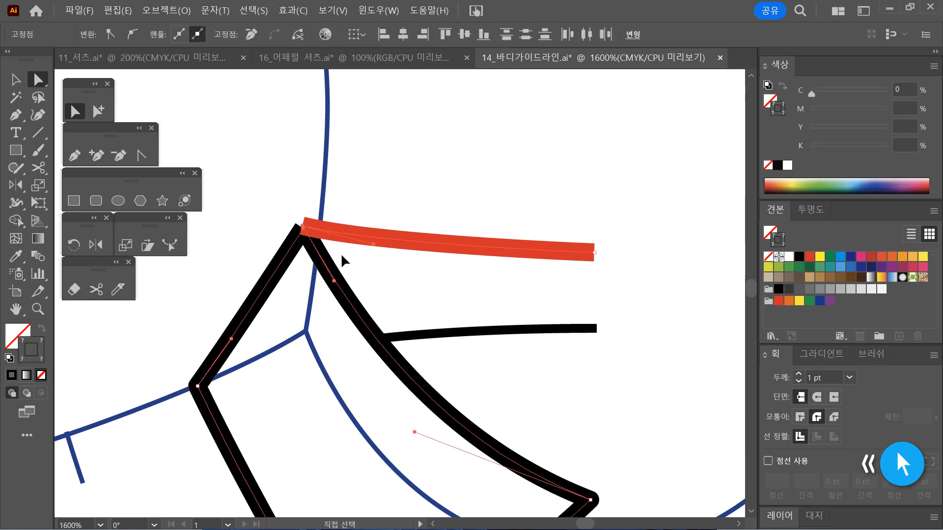
ctrl+click(348, 268)
ctrl+click(387, 287)
ctrl+click(392, 290)
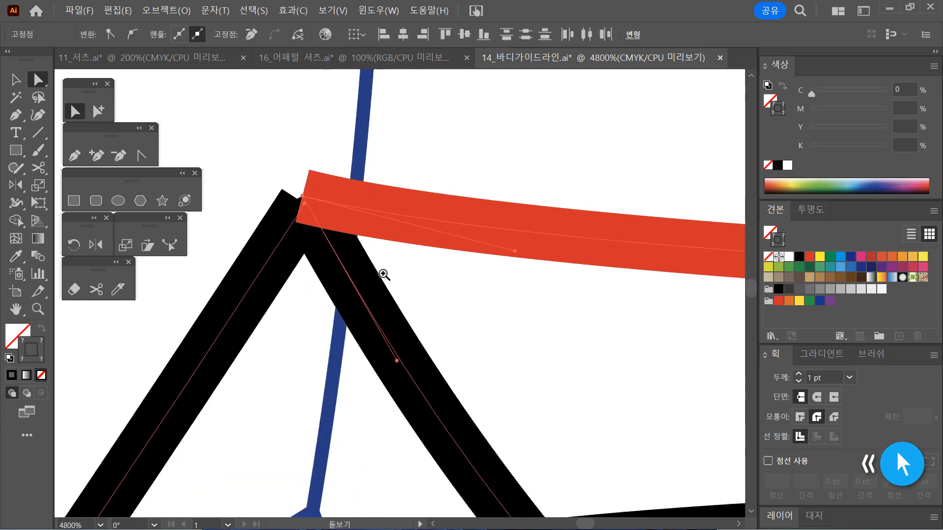
click(635, 356)
drag(633, 179, 579, 313)
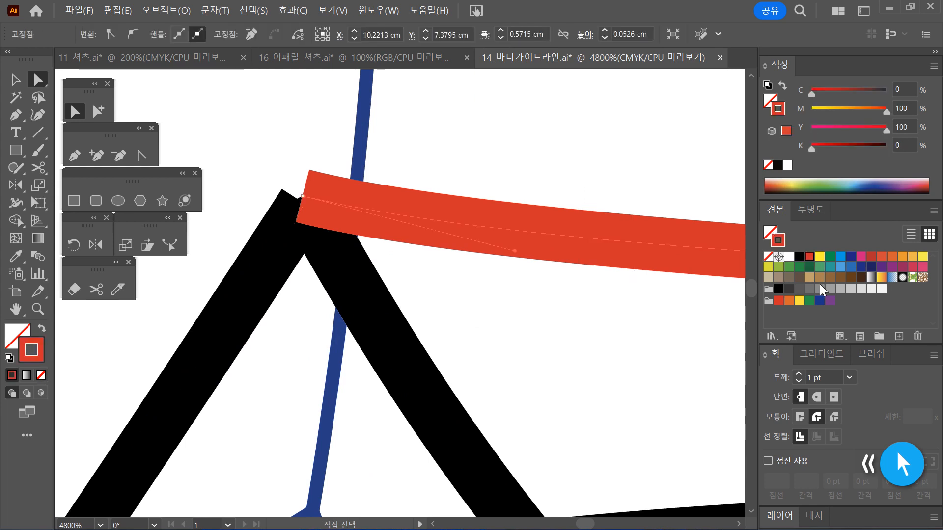
click(820, 256)
click(637, 167)
Lock the yellow back collar edge so that it stays out of selections at the neck corner
drag(223, 141, 452, 319)
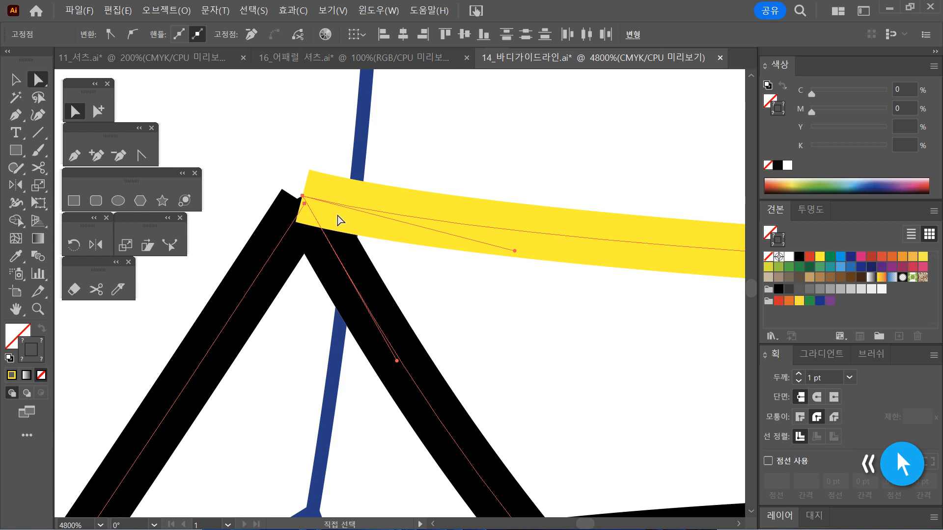
click(564, 360)
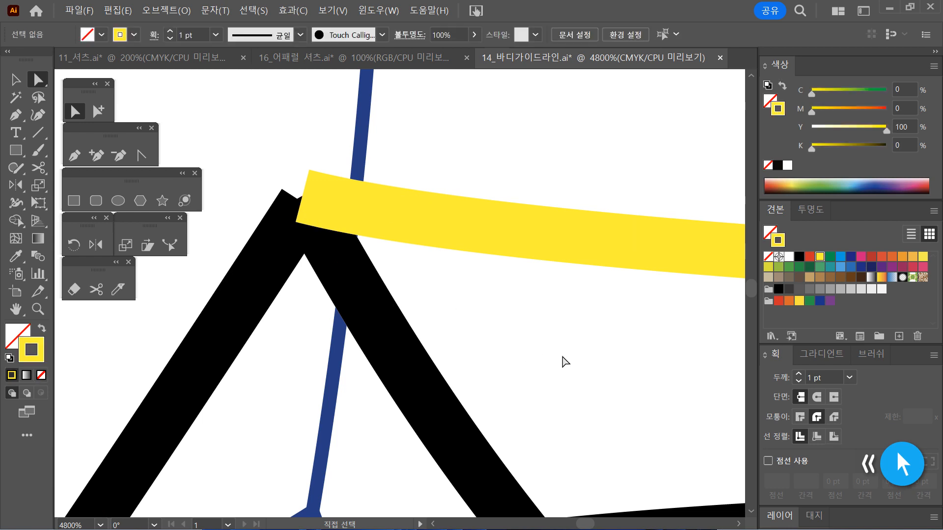
click(99, 110)
drag(591, 190, 543, 286)
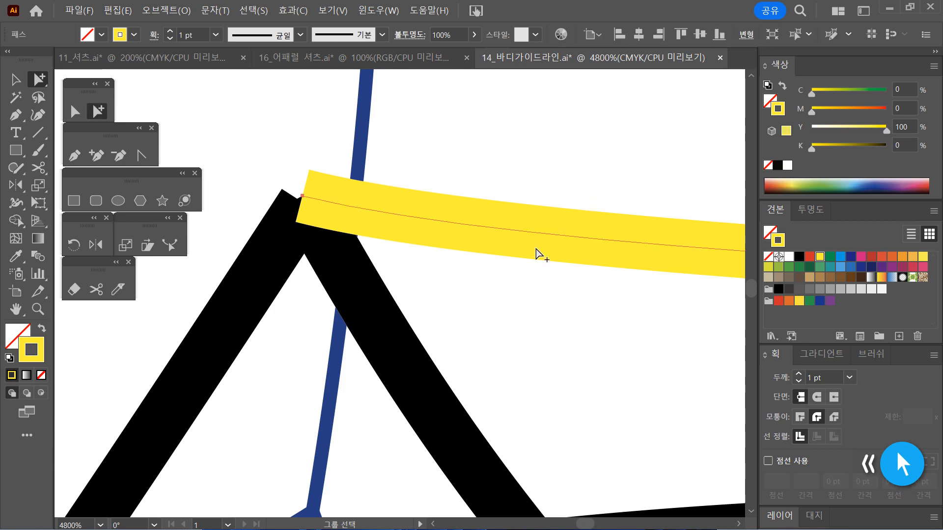
click(167, 10)
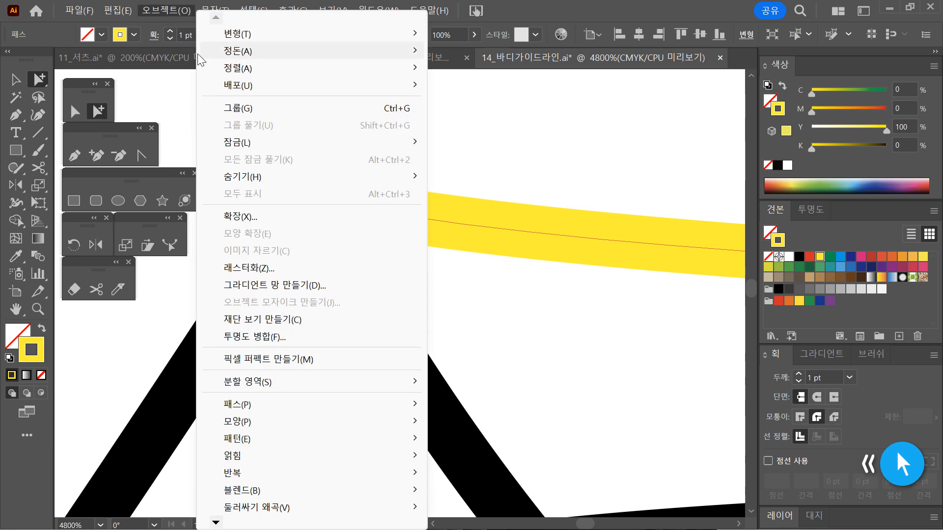
mouse_move(373, 142)
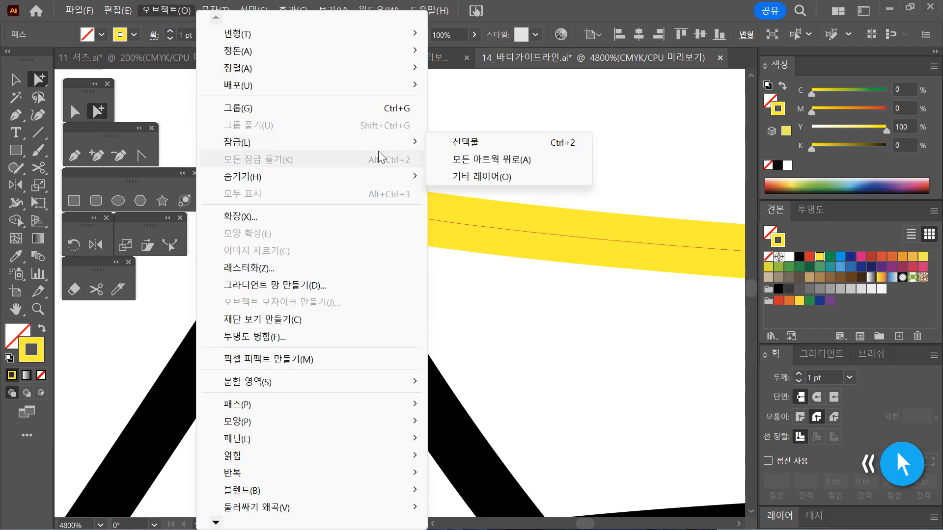
click(464, 148)
Check which anchor points are selected together at the left collar's neck corner
click(74, 112)
drag(258, 150, 397, 315)
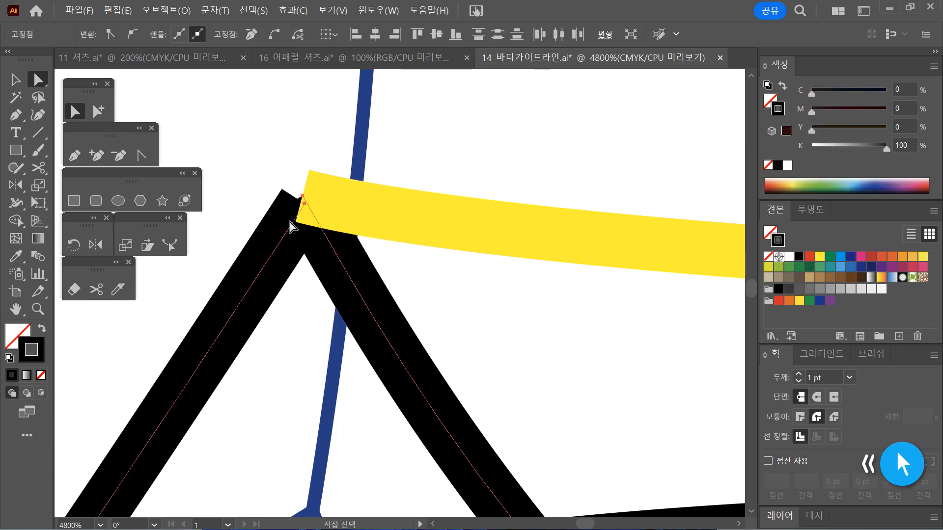
click(265, 160)
drag(265, 160, 365, 277)
click(495, 300)
drag(233, 141, 391, 283)
click(428, 291)
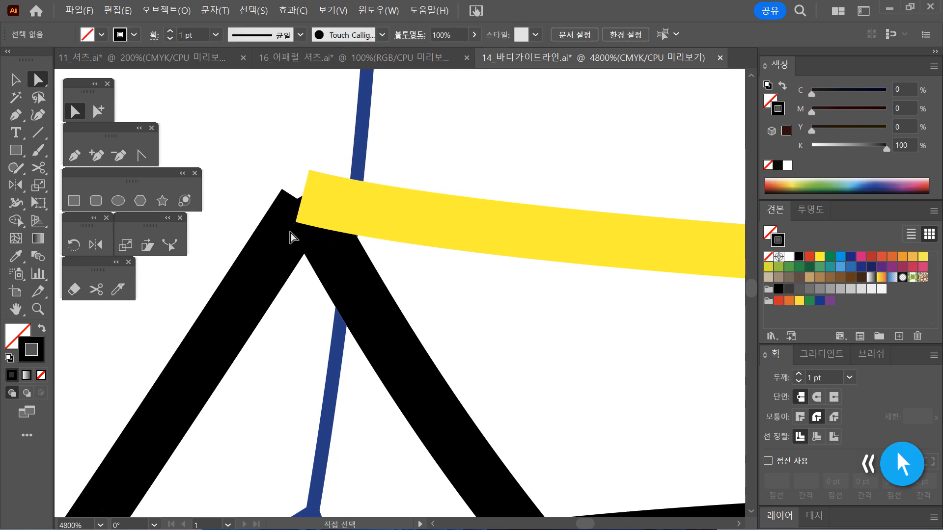
Align the shoulder edge's upper end point exactly with the collar's open end point at the neck corner
drag(259, 153, 339, 268)
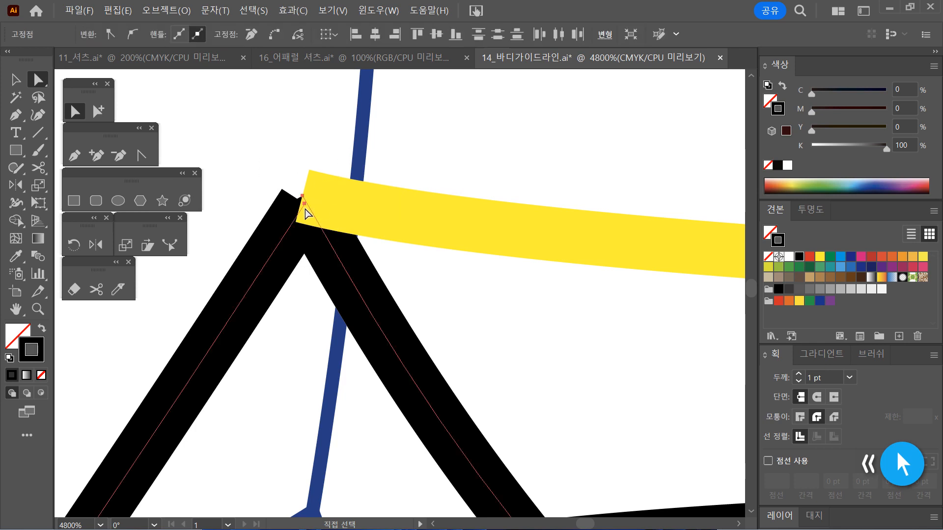
ctrl+click(351, 265)
ctrl+click(276, 226)
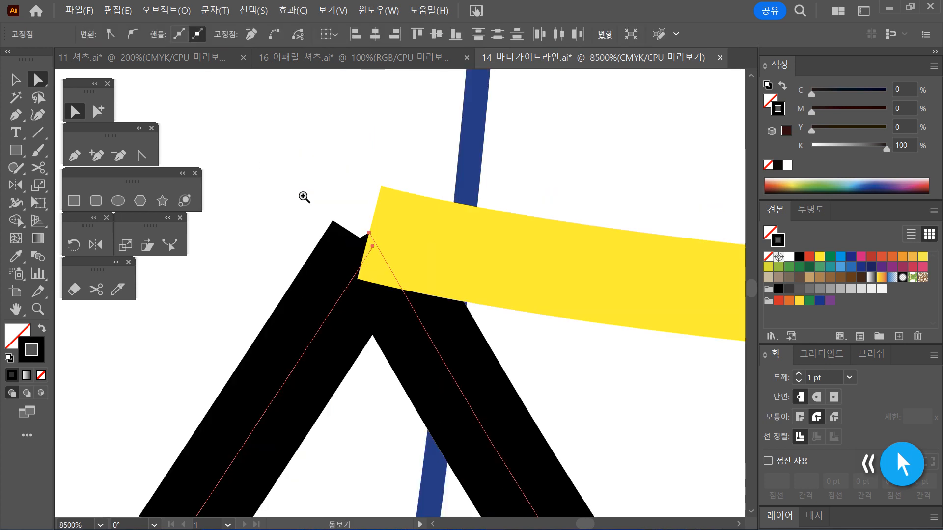
click(376, 195)
drag(360, 378, 272, 297)
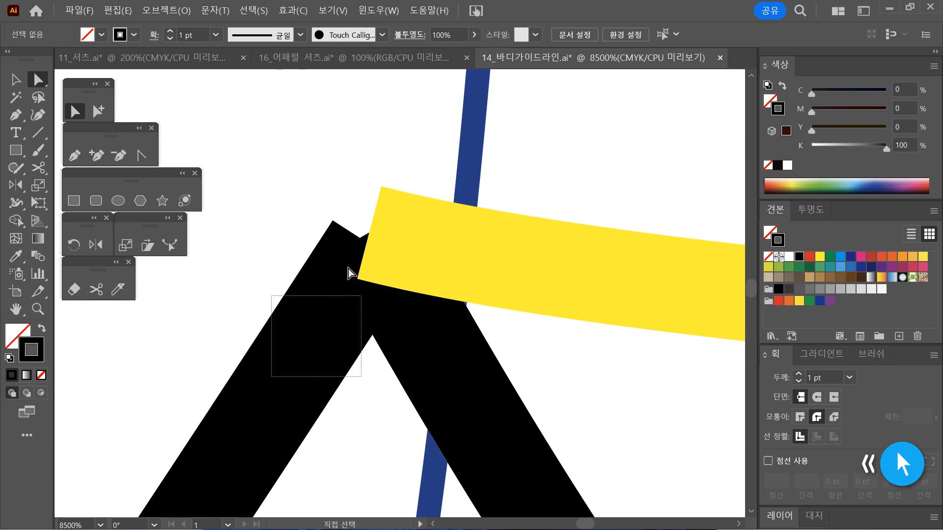
drag(373, 247, 369, 233)
key(ctrl+shift+a)
Join the two overlapping end points at the neck corner to close the left collar shape
ctrl+alt+click(481, 367)
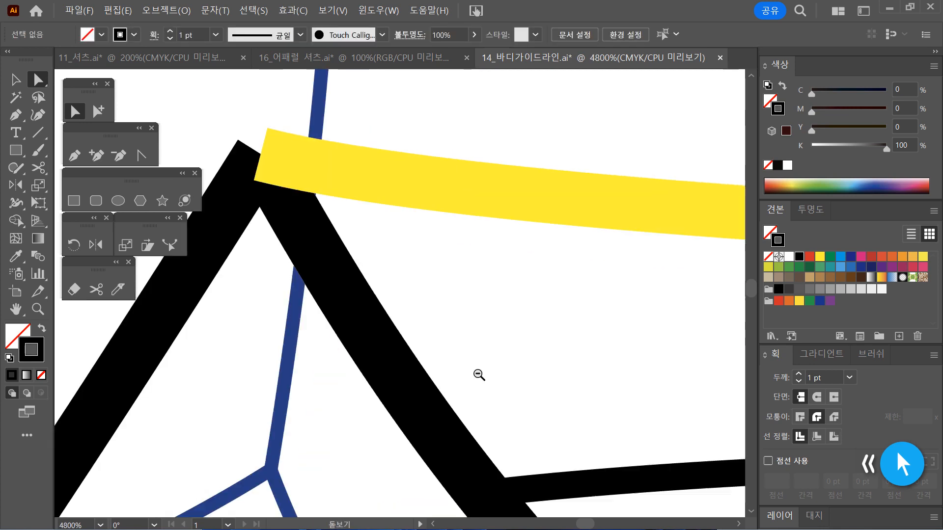
ctrl+alt+click(480, 369)
ctrl+alt+click(481, 366)
ctrl+alt+click(480, 364)
drag(383, 250, 440, 263)
ctrl+click(373, 225)
ctrl+click(356, 221)
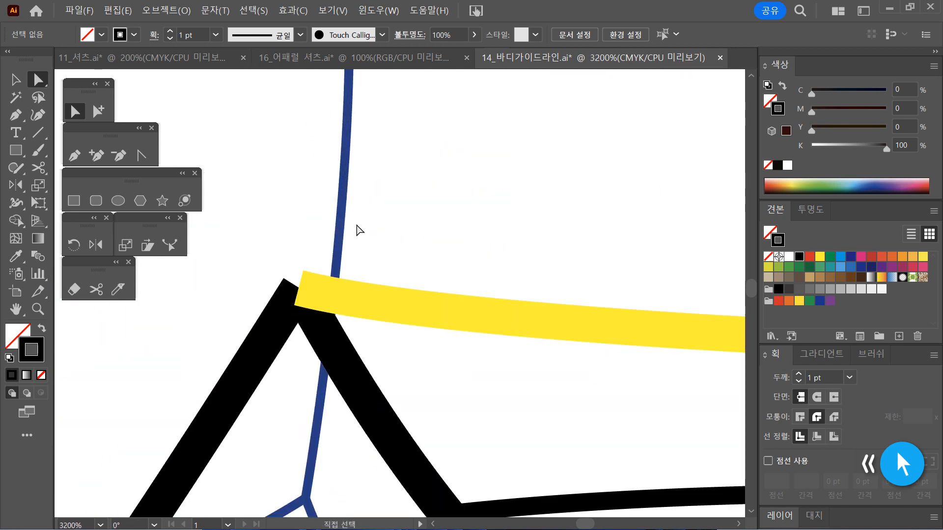
drag(254, 232, 350, 362)
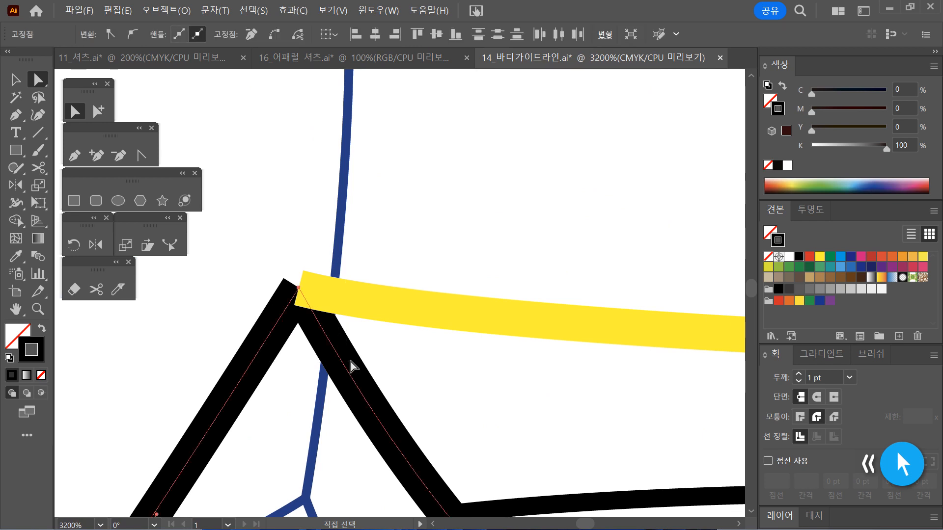
right_click(311, 316)
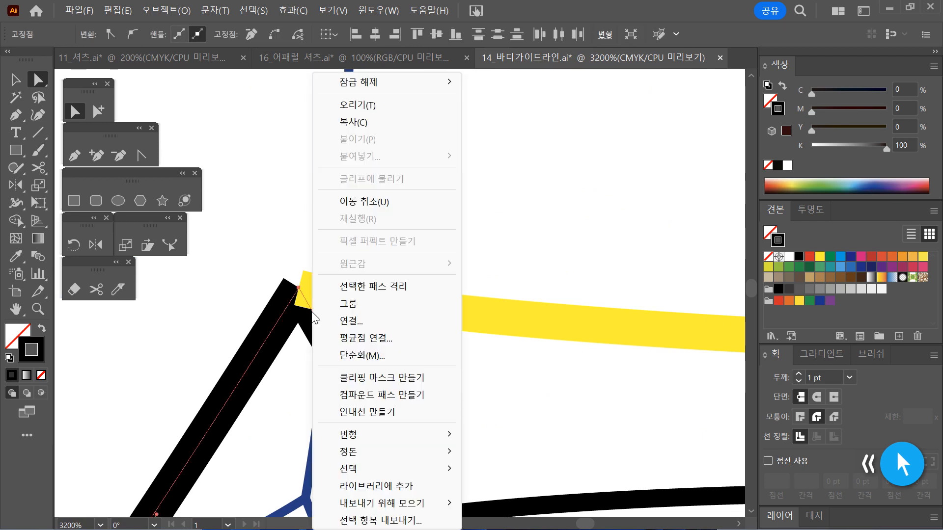
click(348, 322)
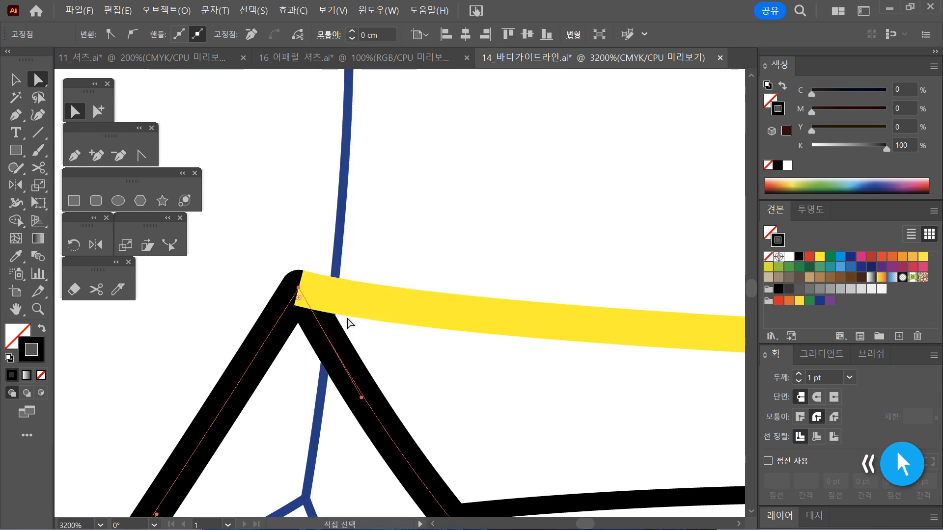
click(482, 378)
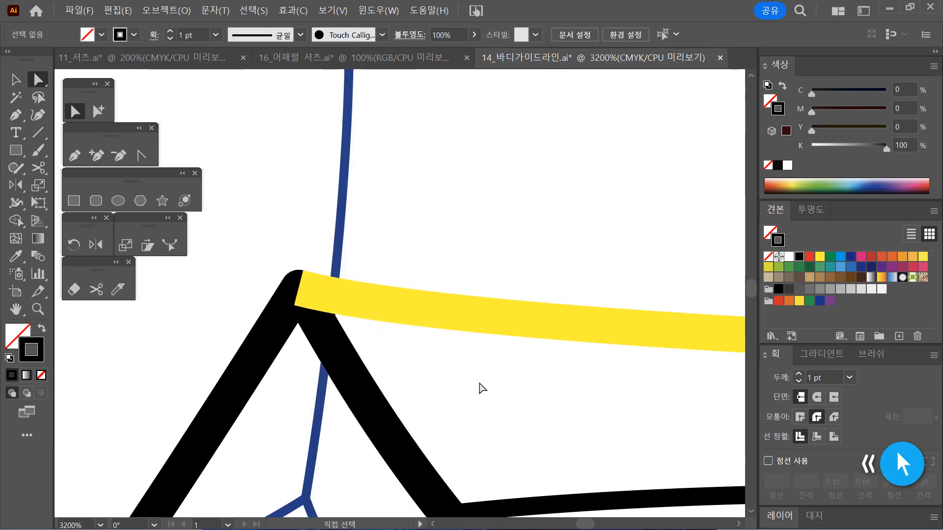
Try moving the joined neck corner away from the yellow edge as a test, and undo the move
ctrl+click(335, 352)
drag(424, 284, 337, 298)
click(343, 196)
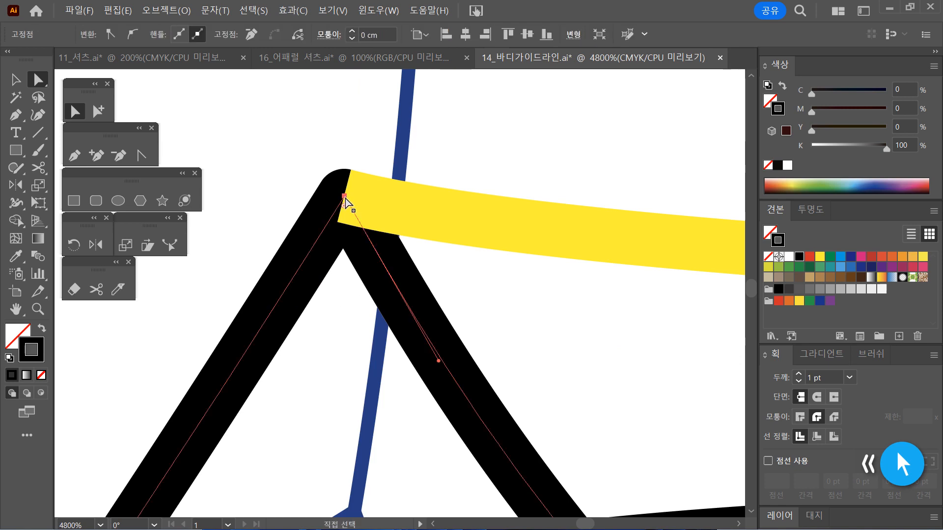
drag(345, 199, 269, 177)
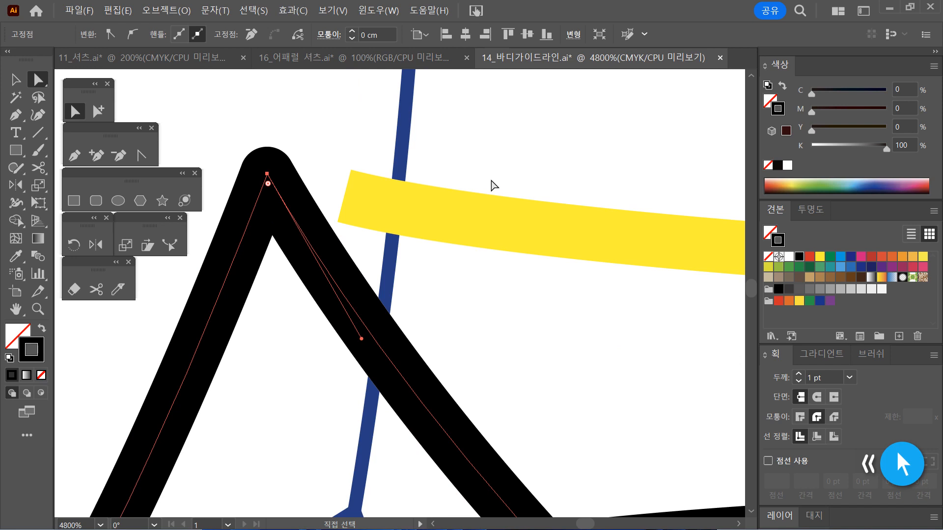
key(ctrl+z)
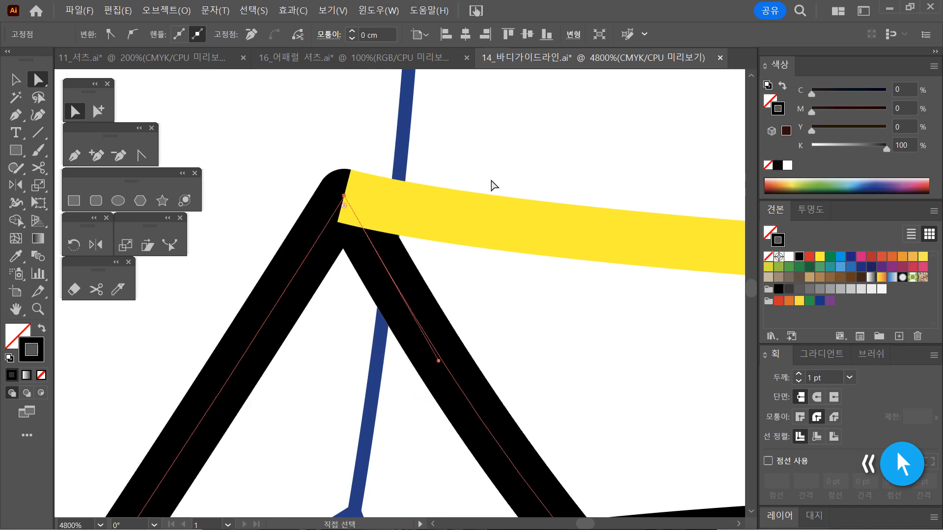
Select the whole left collar outline to check that it is one path, and deselect it
ctrl+alt+click(517, 337)
ctrl+alt+click(517, 336)
ctrl+alt+click(513, 338)
drag(439, 369, 546, 272)
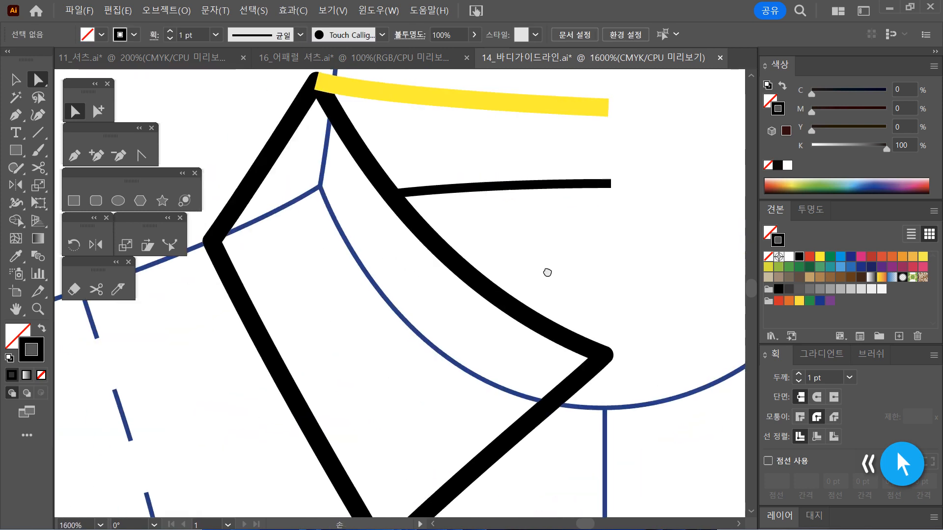
ctrl+alt+click(481, 307)
key(v)
drag(392, 273, 474, 314)
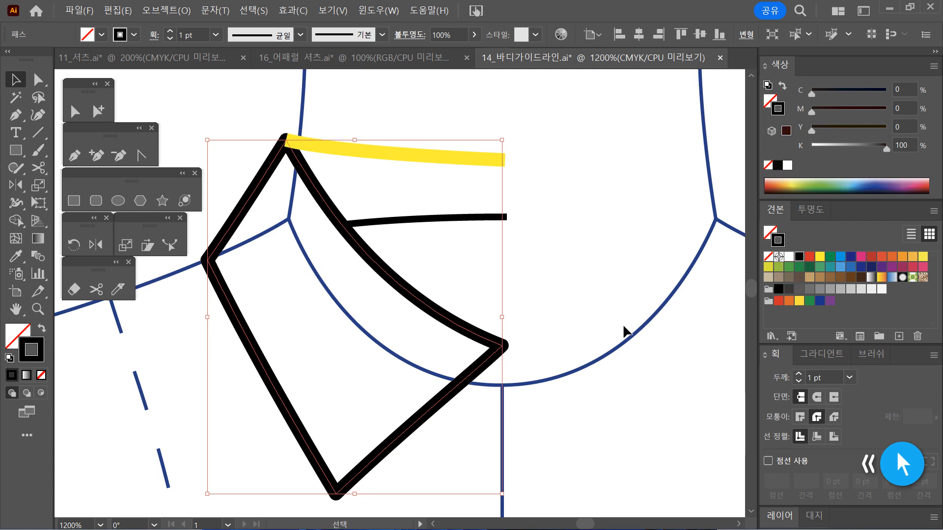
click(517, 157)
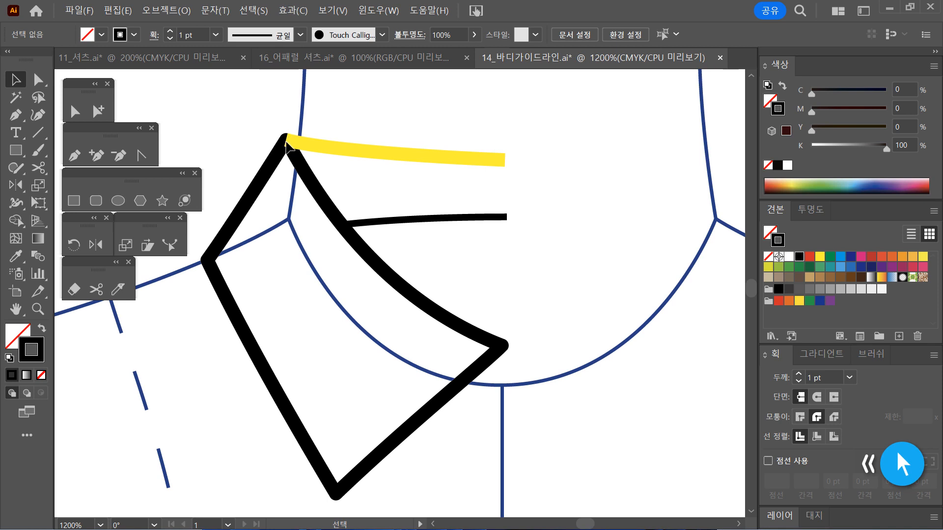
Paint red brush numbers 1 to 5 beside the back collar edge's outer end and the four collar corners
click(38, 150)
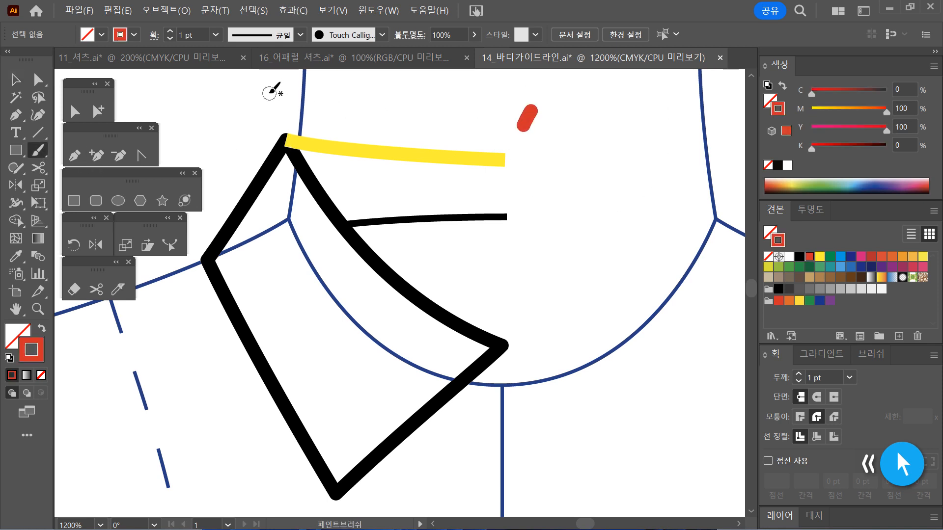
mouse_move(294, 88)
mouse_down()
mouse_move(314, 89)
mouse_move(298, 108)
mouse_move(336, 114)
mouse_up()
mouse_move(516, 328)
mouse_down()
mouse_move(546, 324)
mouse_move(542, 349)
mouse_move(511, 362)
mouse_up()
mouse_move(296, 467)
mouse_down()
mouse_move(282, 482)
mouse_move(322, 498)
mouse_up()
drag(310, 472, 305, 501)
mouse_move(153, 277)
mouse_down()
mouse_move(168, 295)
mouse_move(160, 313)
mouse_move(145, 287)
mouse_move(189, 276)
mouse_up()
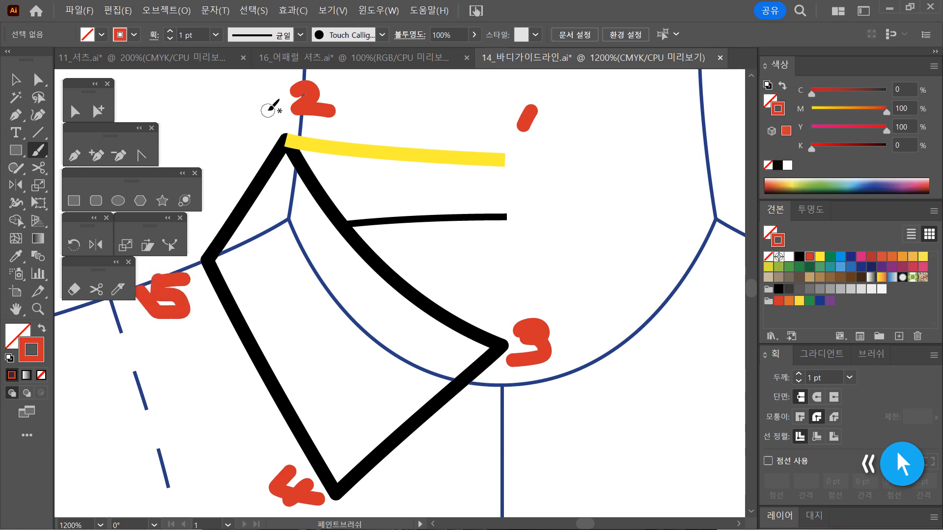
Paint a red brush number 6 beside the collar's neck corner and circle that shared corner
mouse_move(263, 112)
mouse_down()
mouse_move(244, 163)
mouse_move(252, 140)
mouse_move(232, 142)
mouse_up()
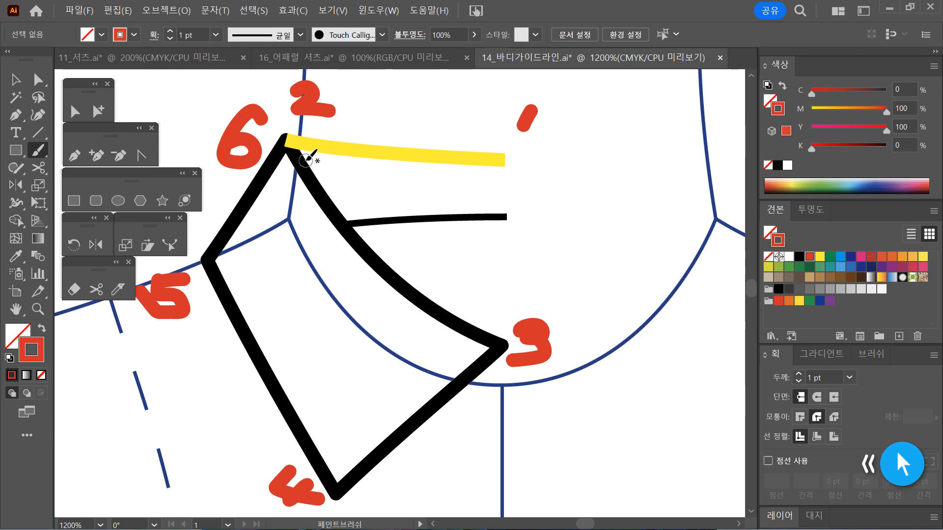
mouse_move(315, 160)
mouse_down()
mouse_move(288, 162)
mouse_move(269, 144)
mouse_move(290, 128)
mouse_move(307, 135)
mouse_move(304, 166)
mouse_up()
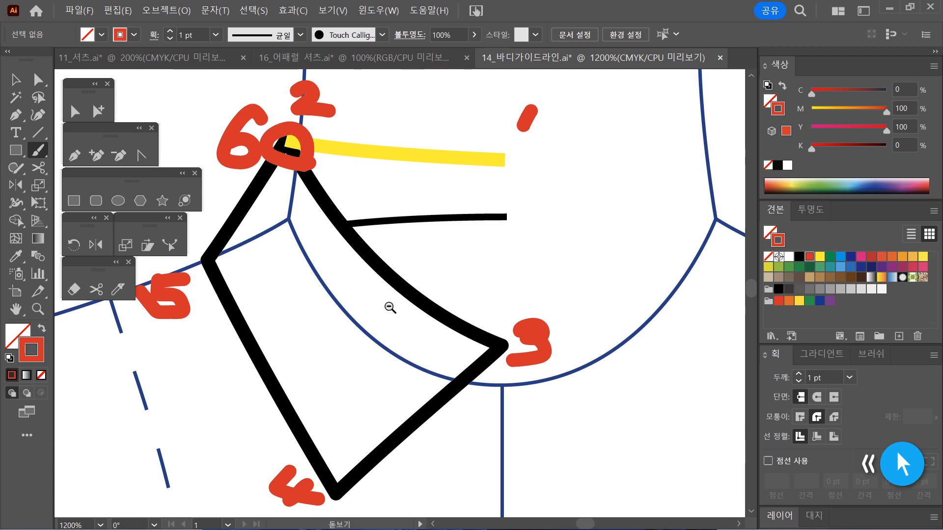
key(ctrl+minus)
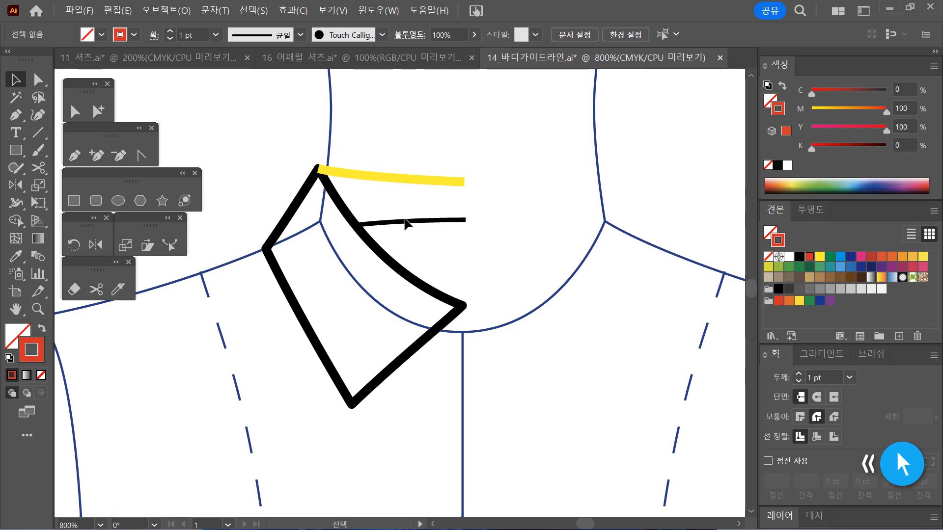
Unlock all locked objects and recolor the yellow back collar edge's stroke black
click(167, 11)
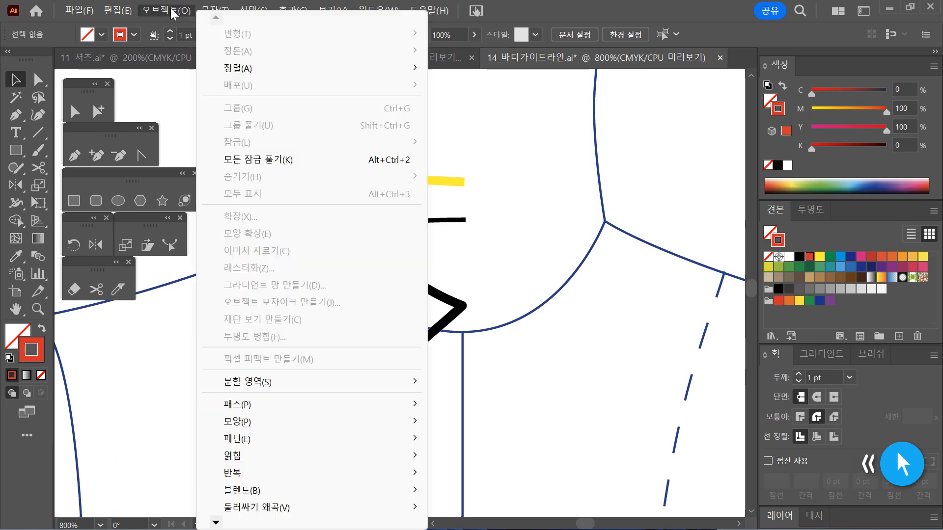
click(285, 160)
click(516, 199)
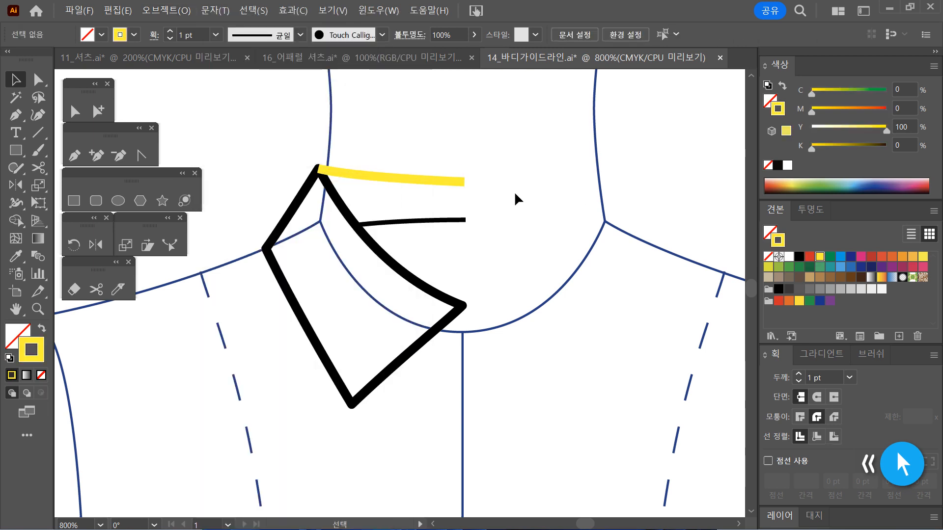
drag(505, 186, 404, 145)
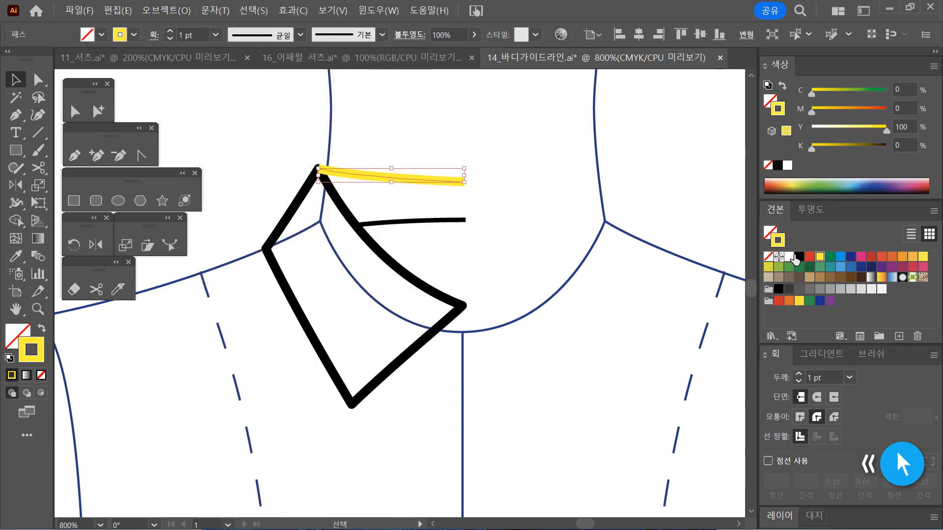
click(798, 258)
click(560, 396)
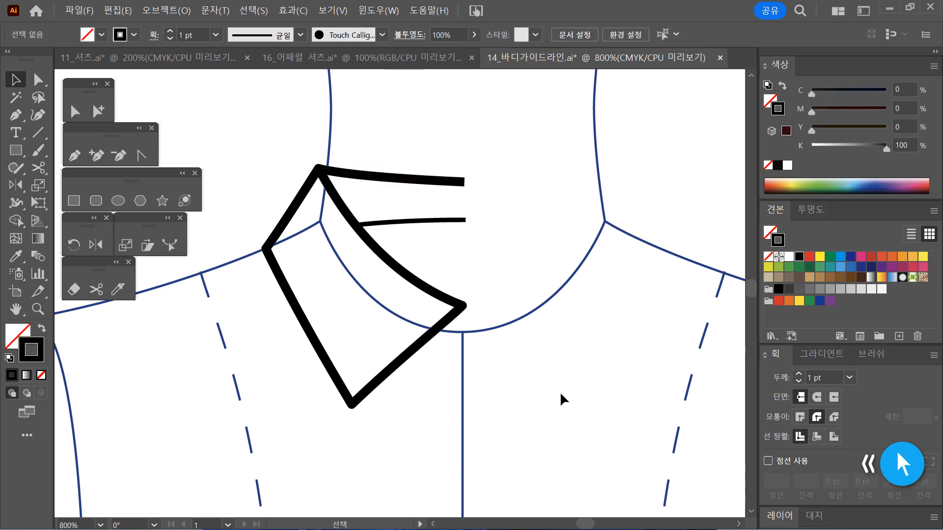
Reflect a copy of the left collar half, including both back neck lines, across the vertical centre front line
drag(559, 396, 528, 350)
drag(215, 97, 506, 396)
click(95, 244)
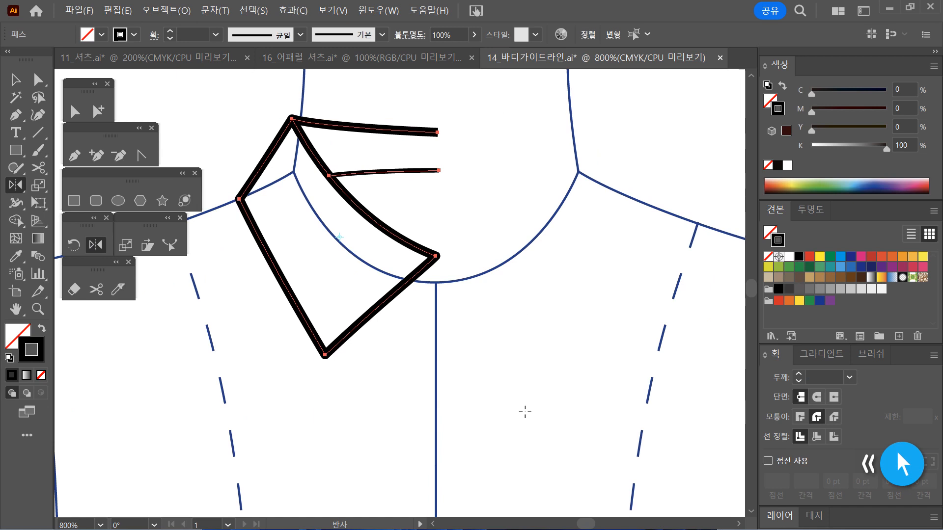
alt+click(437, 351)
click(647, 340)
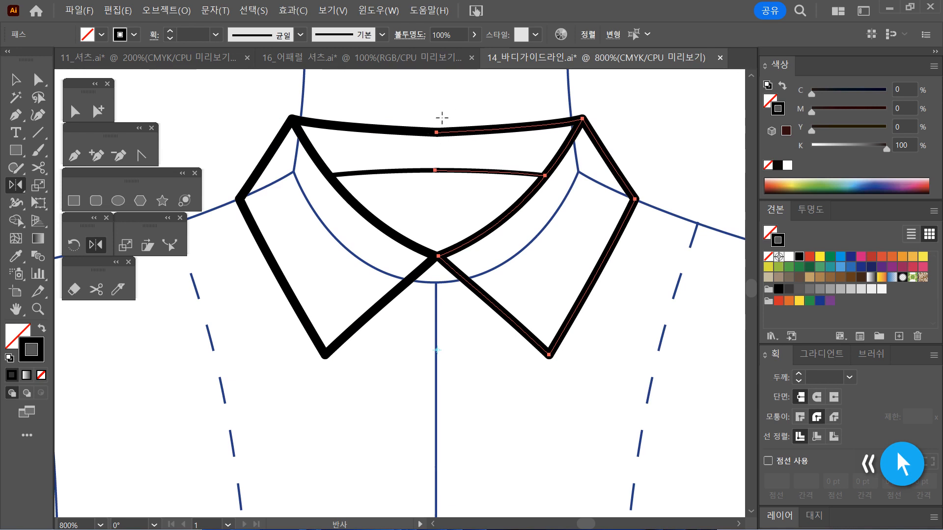
Join the two end points meeting at the middle of the back collar's upper edge
click(75, 111)
drag(413, 105, 455, 145)
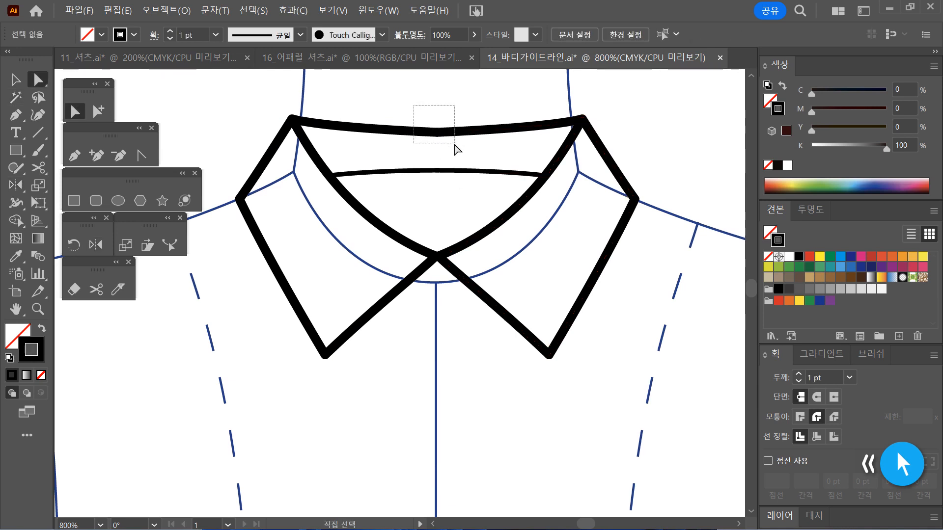
right_click(460, 114)
click(500, 296)
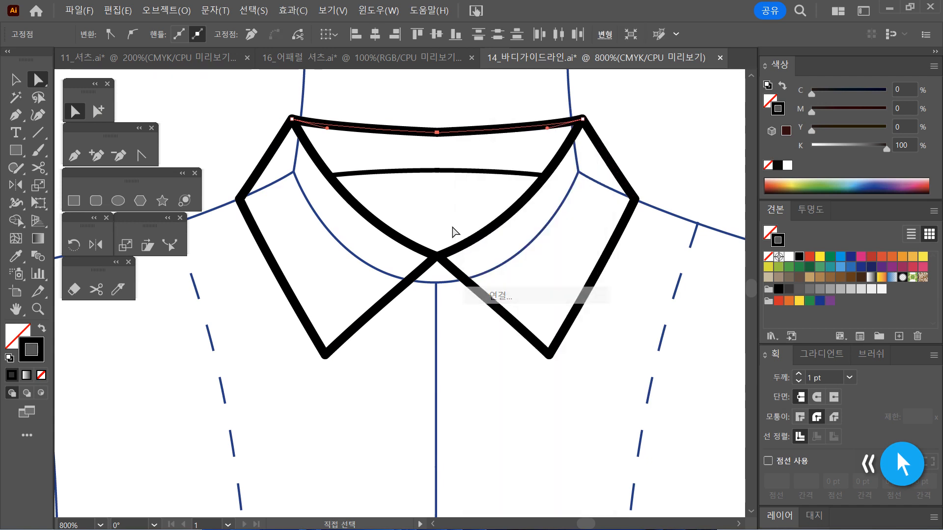
Join the two end points at the middle of the thinner back neck line, and deselect it
drag(459, 198, 422, 158)
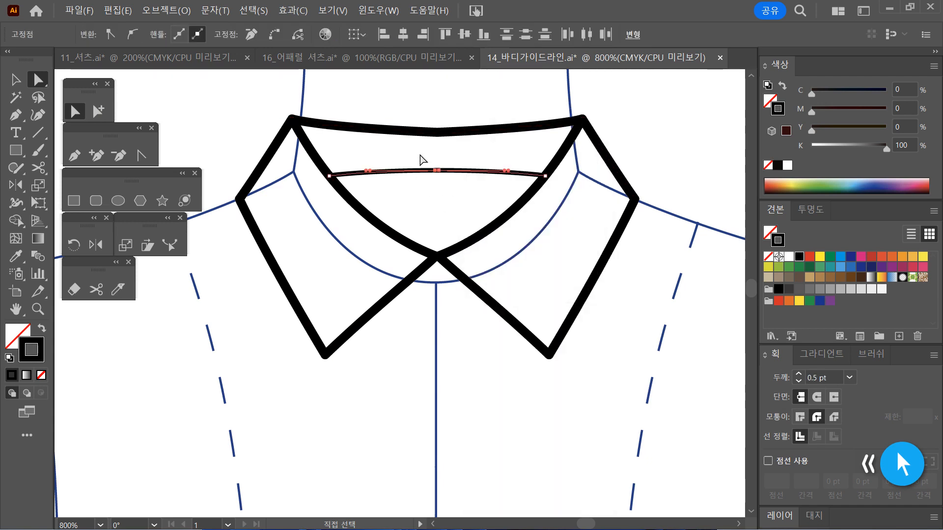
click(471, 215)
drag(437, 172, 410, 159)
key(ctrl+z)
click(474, 212)
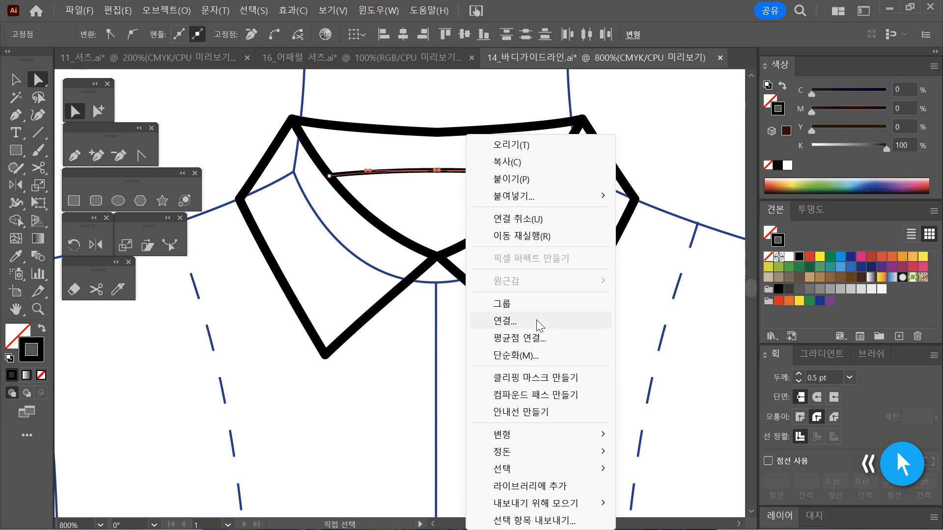
click(536, 320)
click(645, 373)
Check the numbered collar and placket stages in 11_셔츠.ai for reference, and return to 14_바디가이드라인.ai
key(ctrl+minus)
key(ctrl+minus)
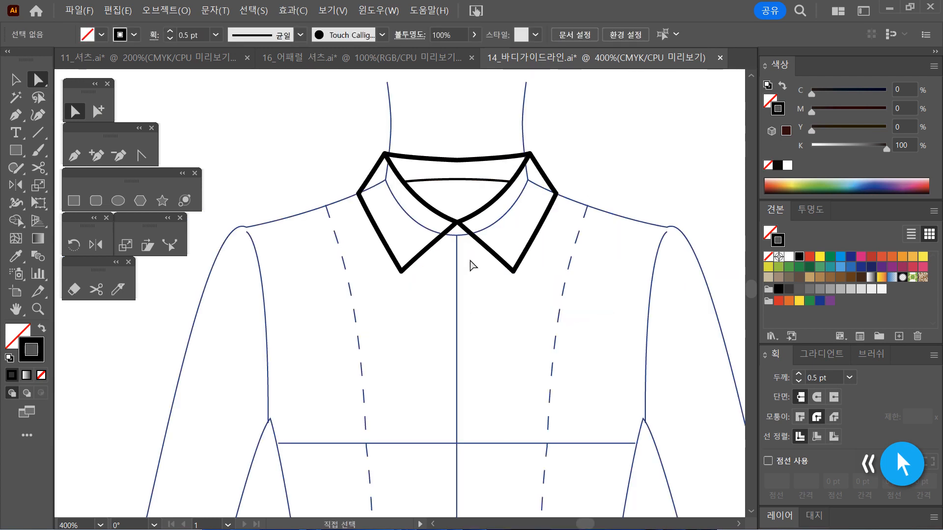
ctrl+click(473, 326)
ctrl+click(413, 279)
drag(406, 229, 457, 298)
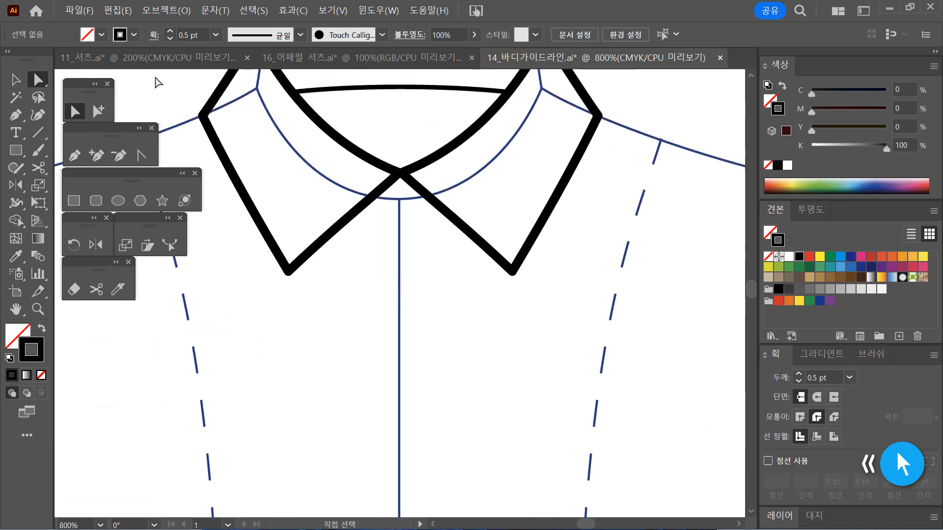
key(ctrl+Tab)
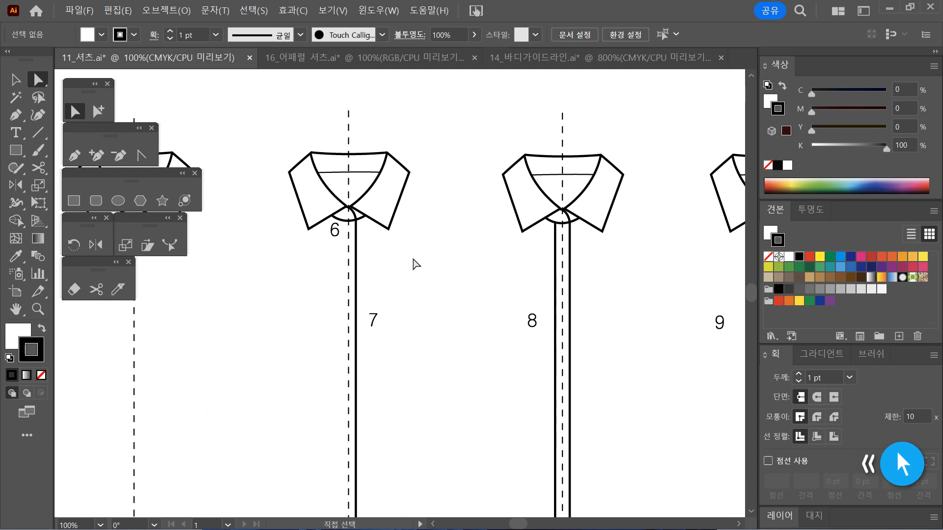
key(ctrl+Tab)
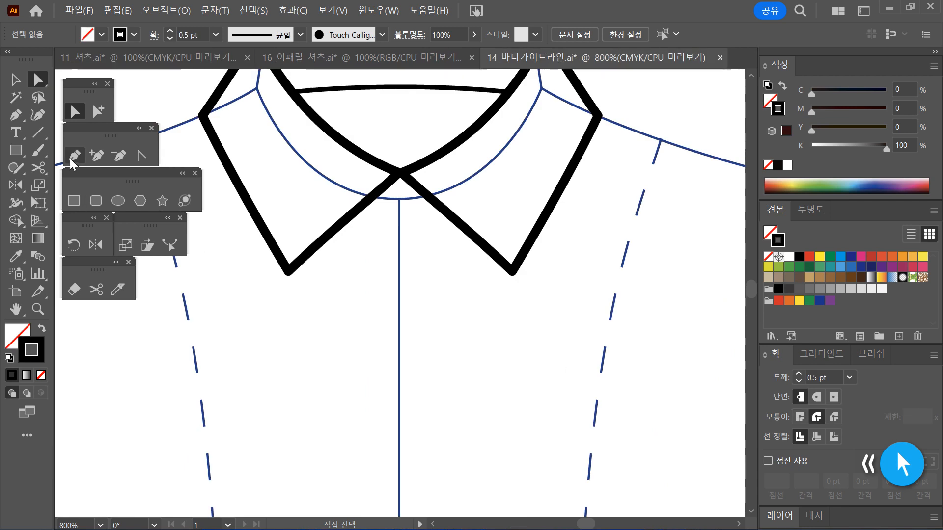
Draw a shallow collar band curve between the two collar edges just below their crossing, and set its stroke to 1 pt
click(74, 156)
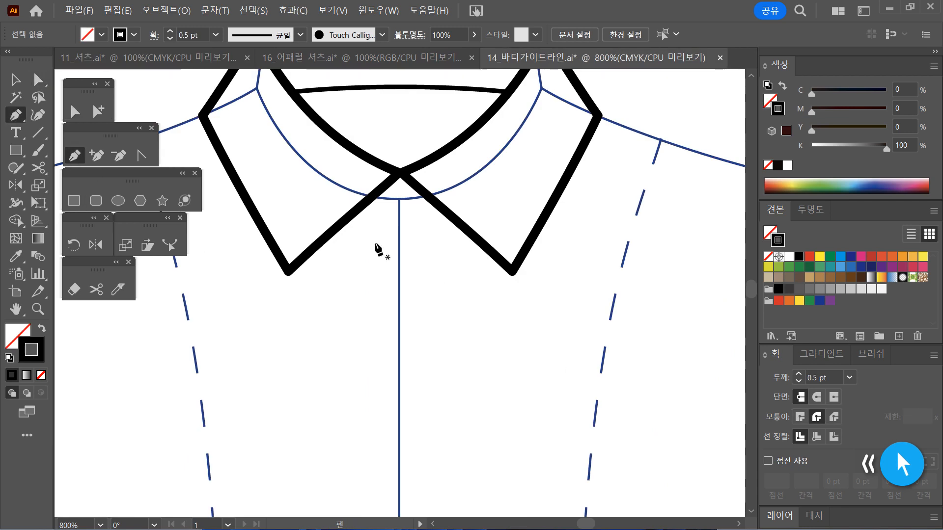
click(362, 208)
drag(398, 219, 422, 221)
click(362, 209)
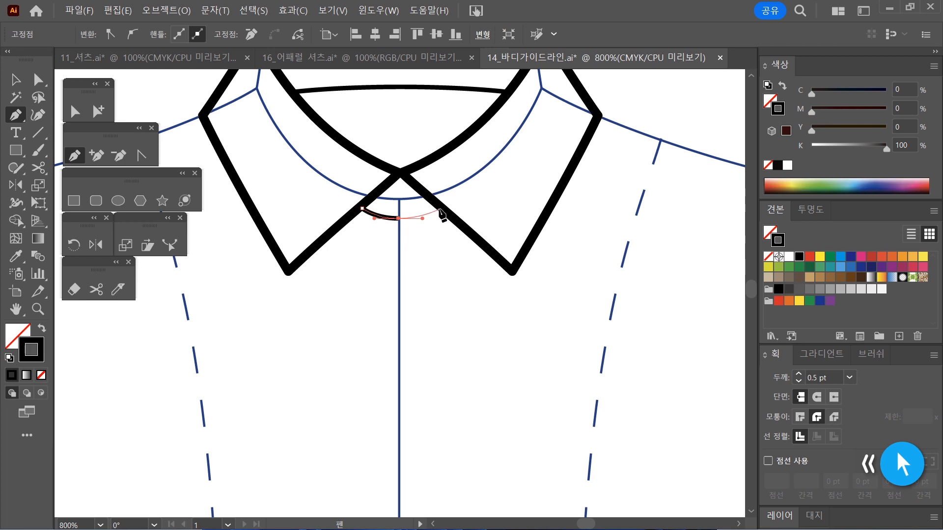
click(439, 209)
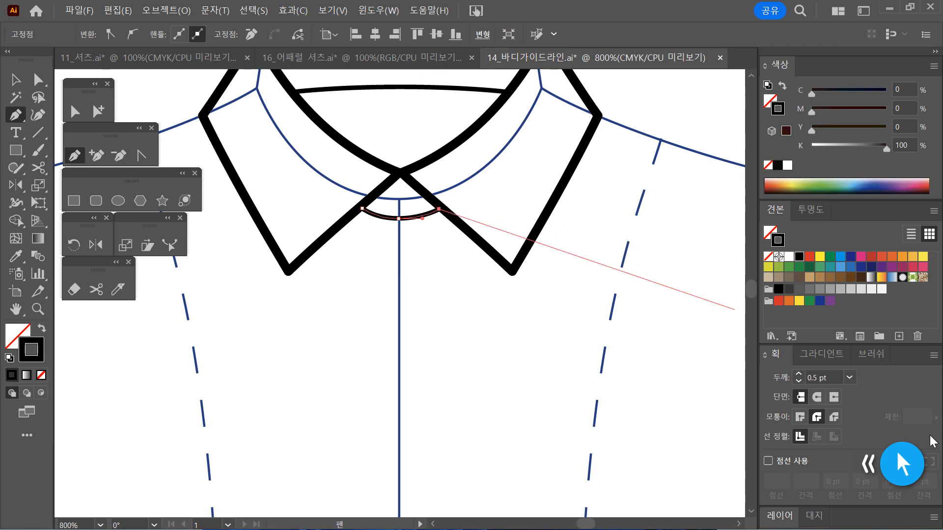
click(851, 378)
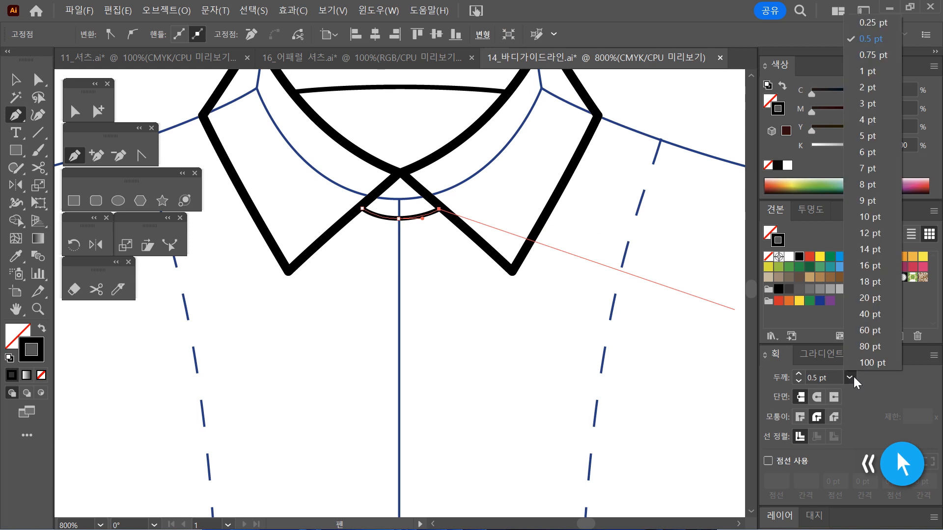
click(882, 73)
click(73, 110)
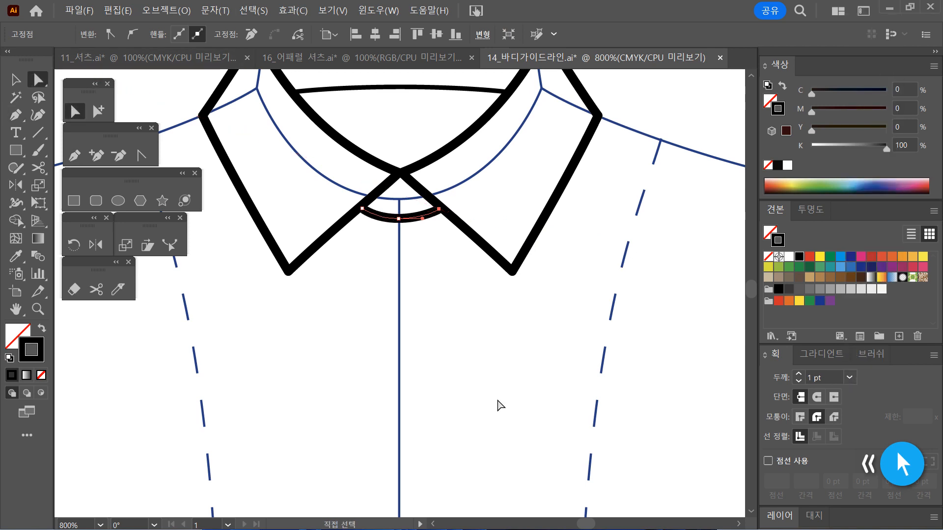
click(525, 399)
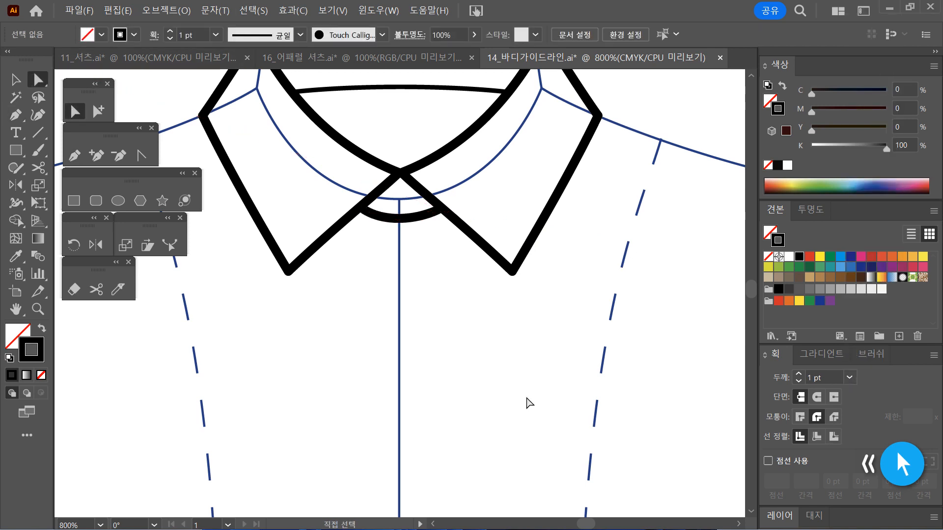
Adjust the collar band curve's right end point so it sits on the right collar edge
click(423, 217)
drag(438, 210, 440, 210)
click(447, 269)
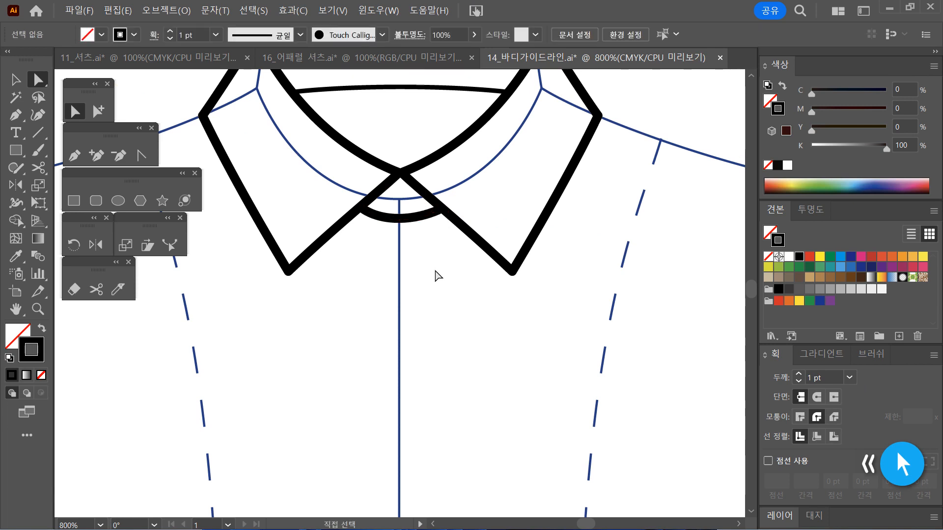
drag(428, 208, 441, 211)
click(441, 273)
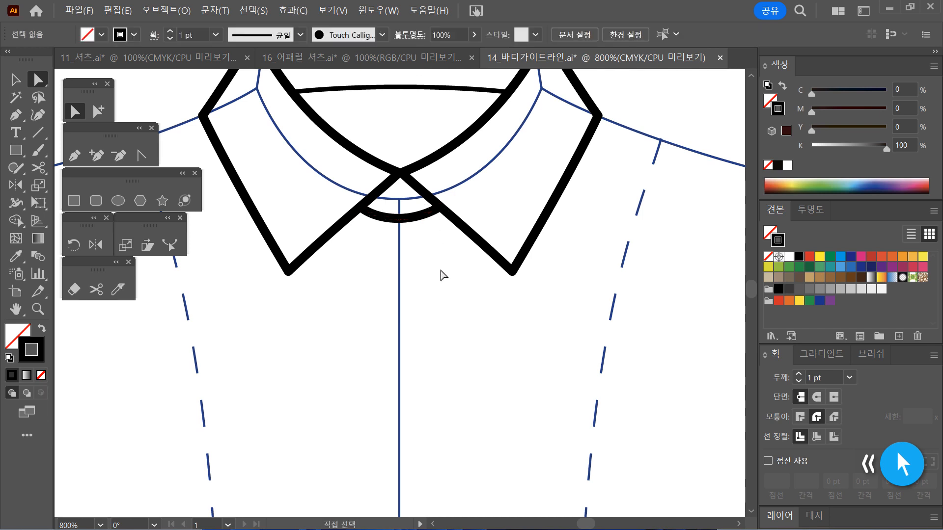
Start the placket edge with a short Pen curve from the collar crossing to the right part of the collar band curve
key(p)
key(ctrl+minus)
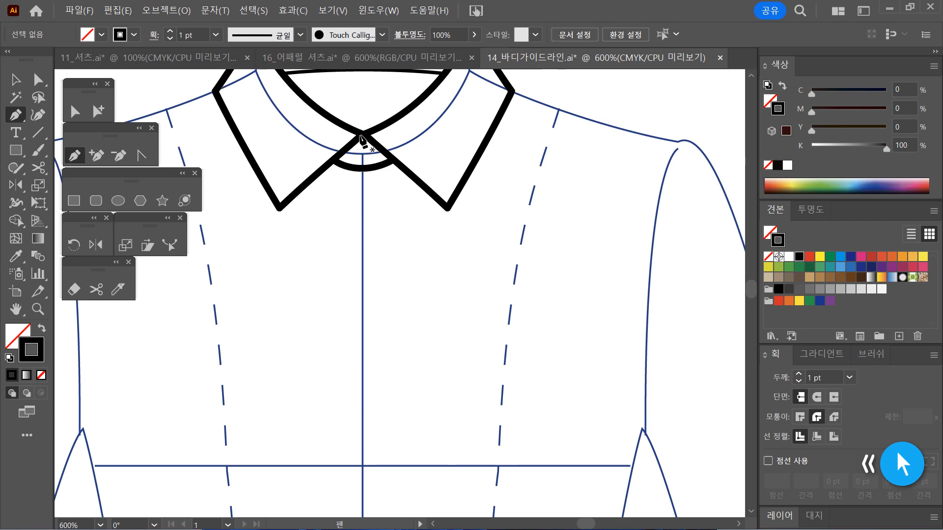
click(360, 134)
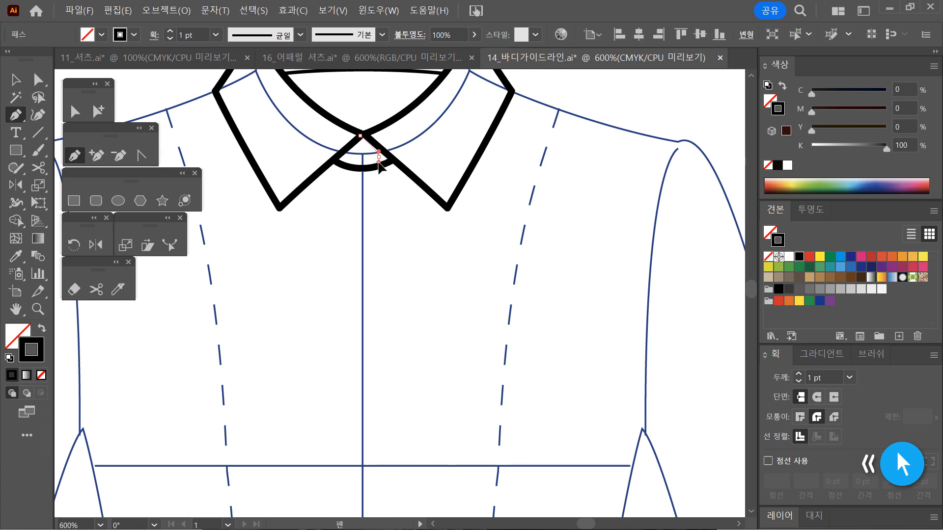
drag(380, 165, 380, 168)
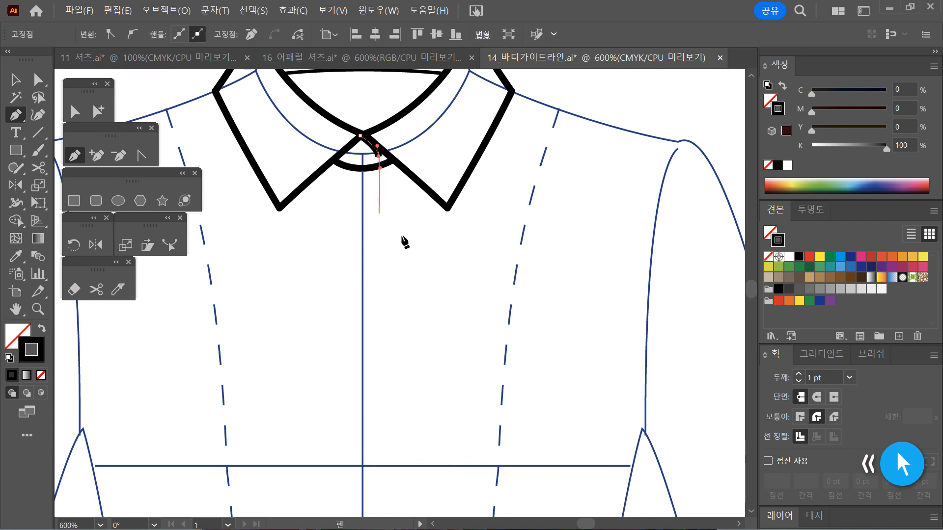
Extend the placket edge straight down to just above the body guideline's crotch, and end the path
ctrl+alt+click(396, 401)
ctrl+alt+click(395, 400)
ctrl+alt+click(396, 395)
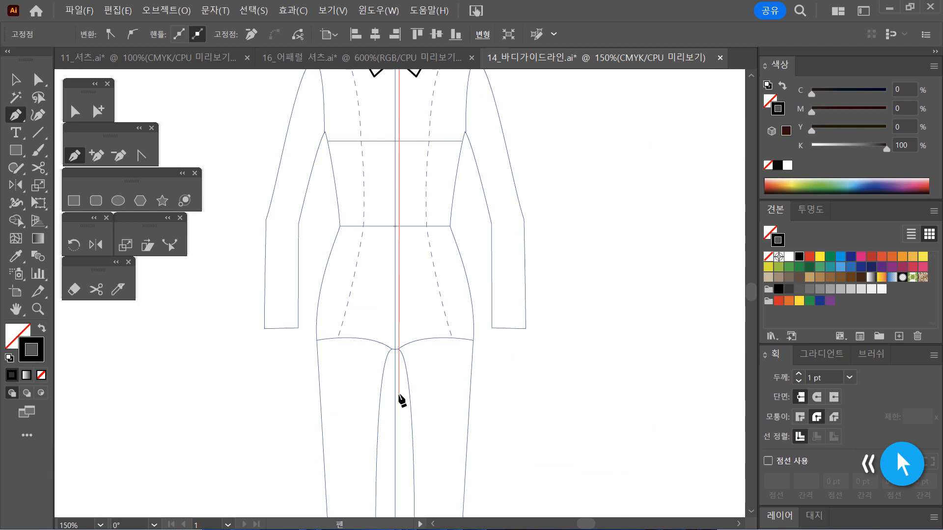
click(400, 327)
drag(482, 205, 479, 330)
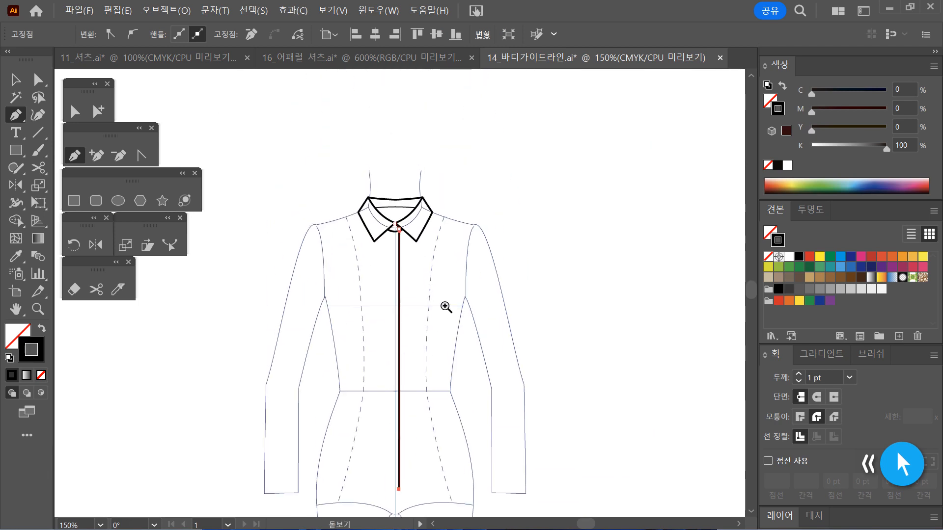
ctrl+click(441, 306)
ctrl+click(355, 272)
ctrl+click(409, 265)
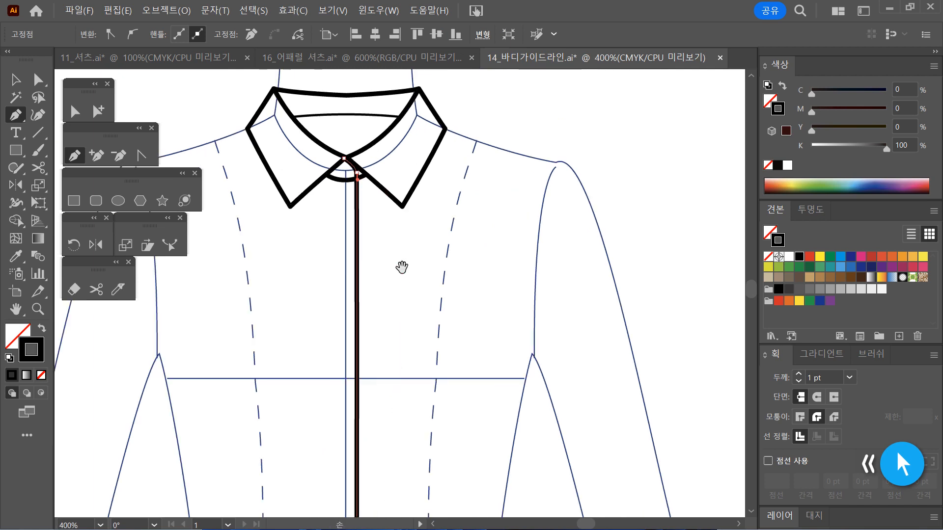
drag(402, 267, 440, 254)
ctrl+click(447, 266)
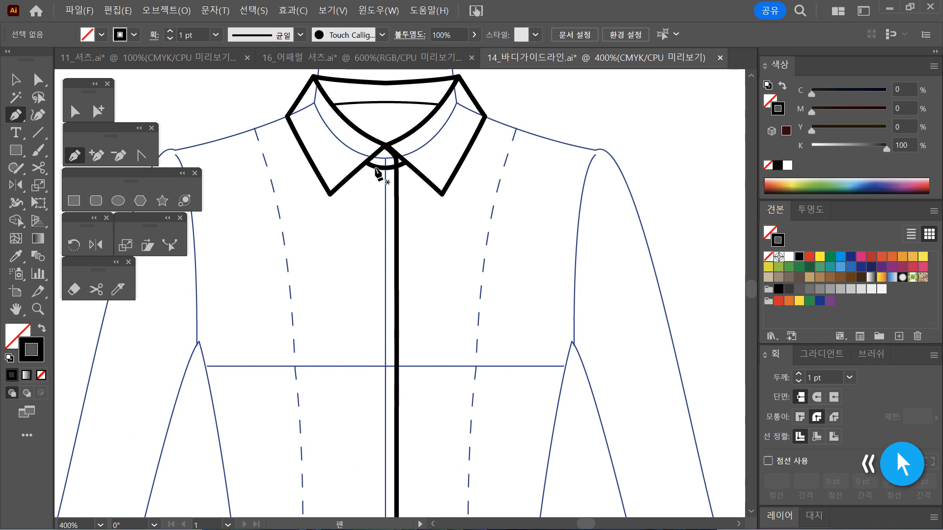
Draw a second vertical placket line left of the centre front, from the collar band curve down to the first line's end level
click(375, 166)
ctrl+alt+click(432, 410)
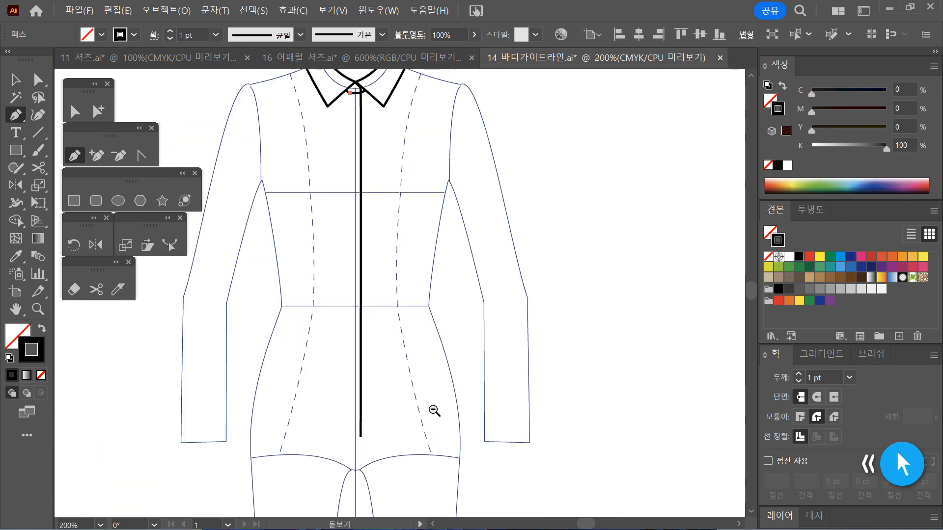
ctrl+alt+click(434, 411)
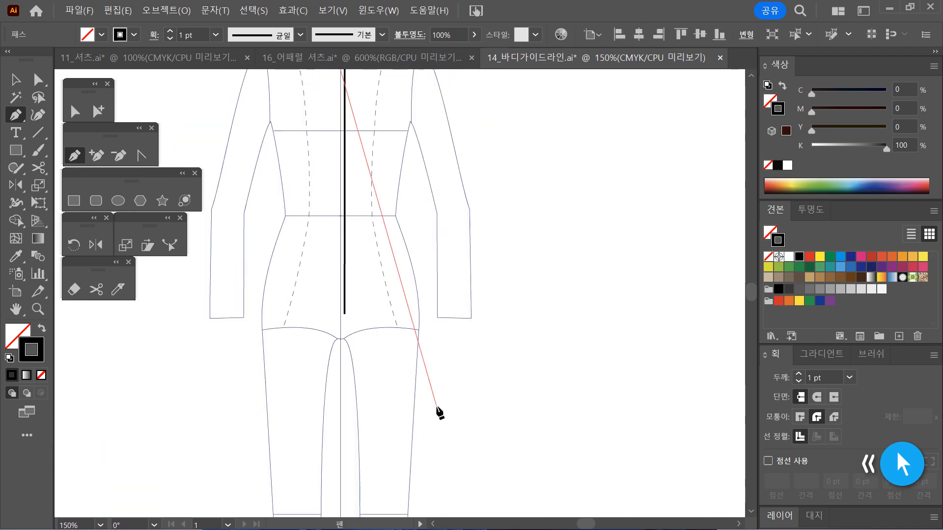
shift+click(323, 316)
ctrl+click(444, 211)
ctrl+click(440, 210)
ctrl+click(344, 225)
drag(339, 210, 476, 251)
click(98, 111)
click(490, 301)
ctrl+click(343, 257)
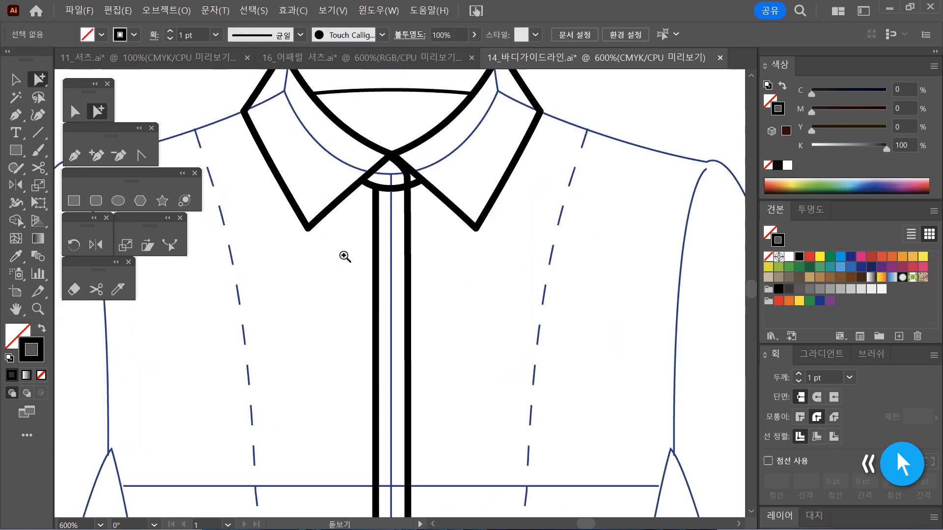
Try nudging the left placket line sideways in small increments to either side of its position
ctrl+click(442, 302)
drag(444, 298, 476, 304)
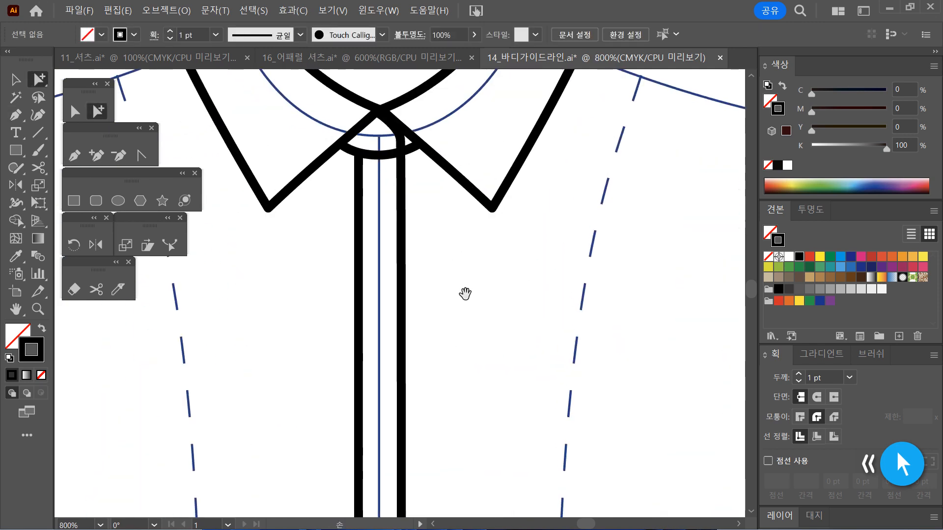
click(361, 212)
key(Left)
key(Left)
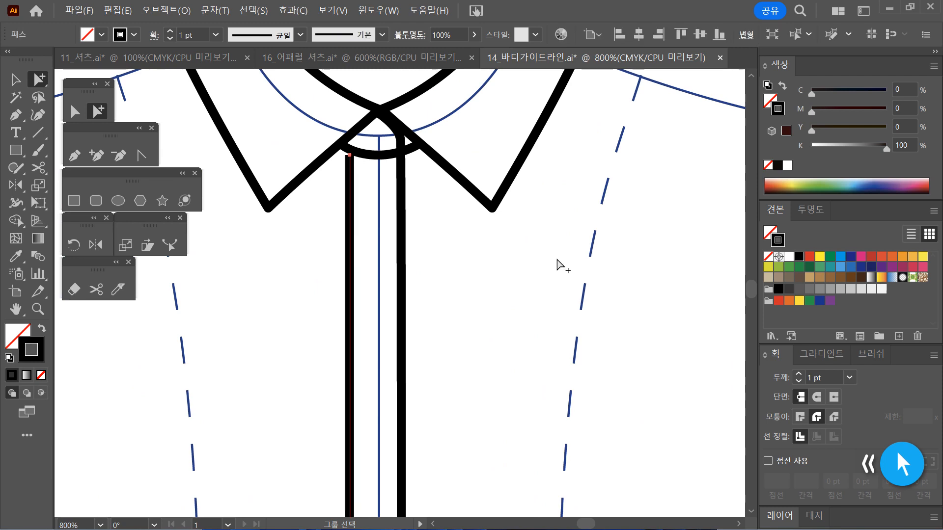
key(Right)
key(Right)
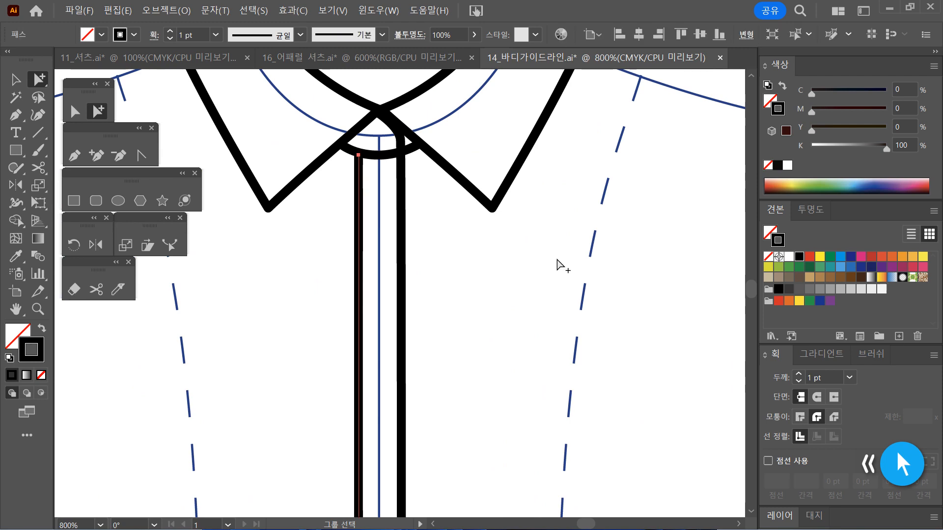
key(Left)
key(Left)
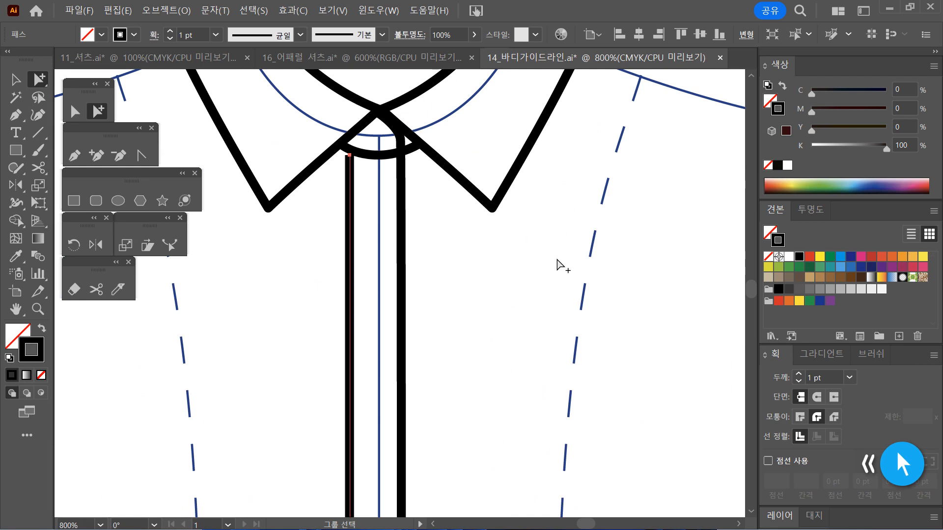
key(Right)
key(Right)
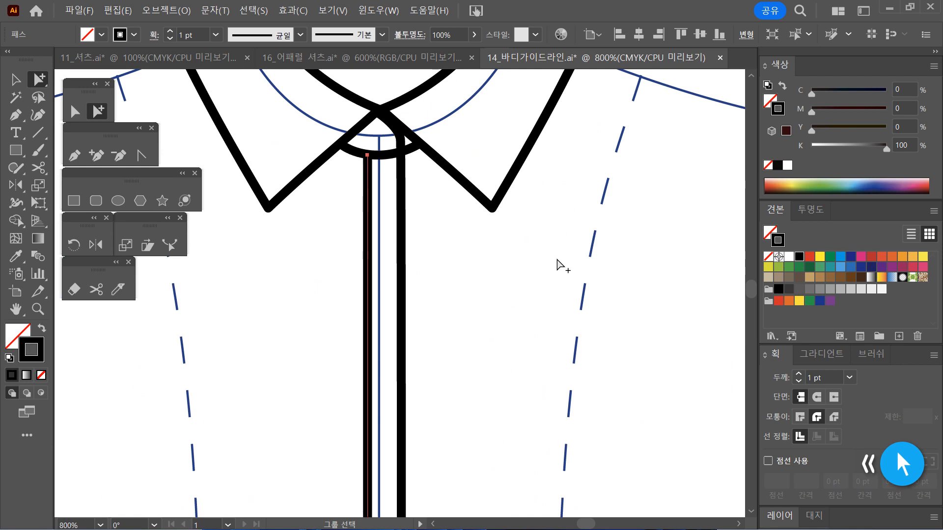
key(Left)
key(Left)
key(Right)
key(Right)
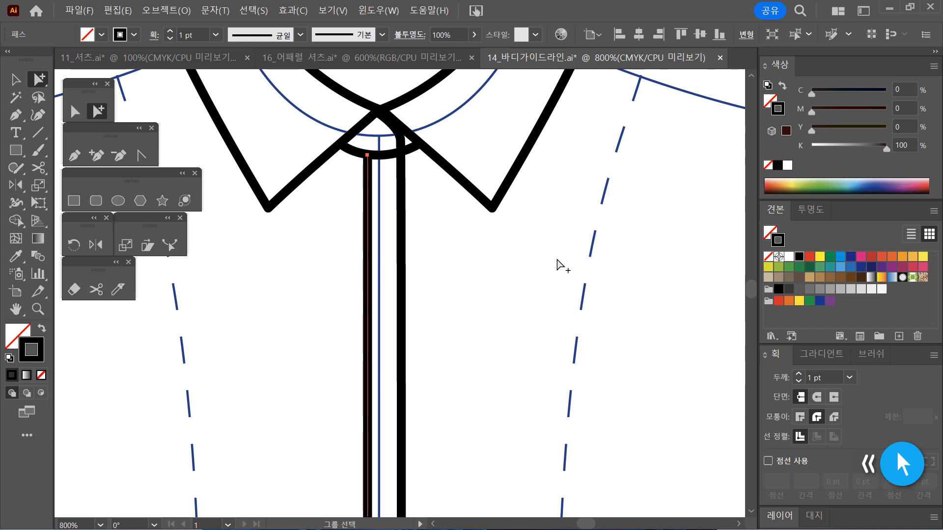
click(556, 265)
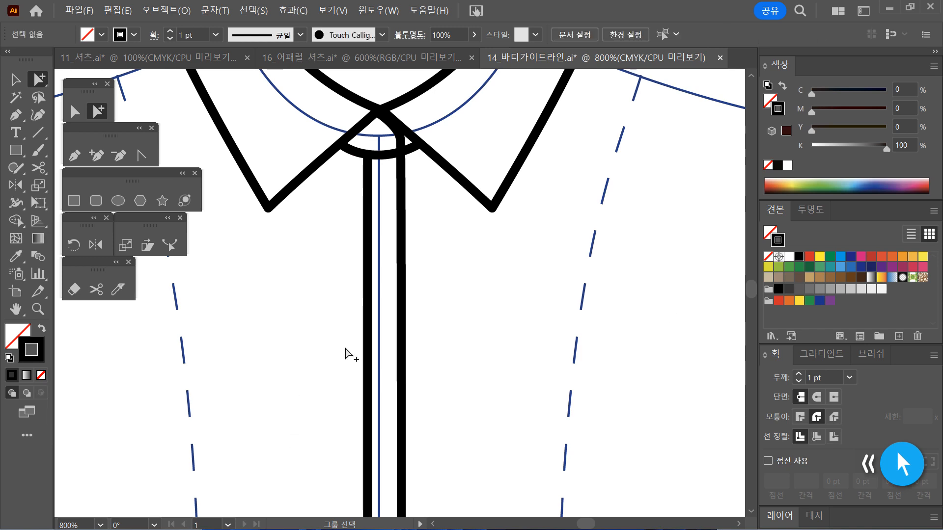
Move the left placket line outward so it mirrors the right line's distance from the centre front
drag(327, 212, 377, 248)
drag(367, 158, 362, 157)
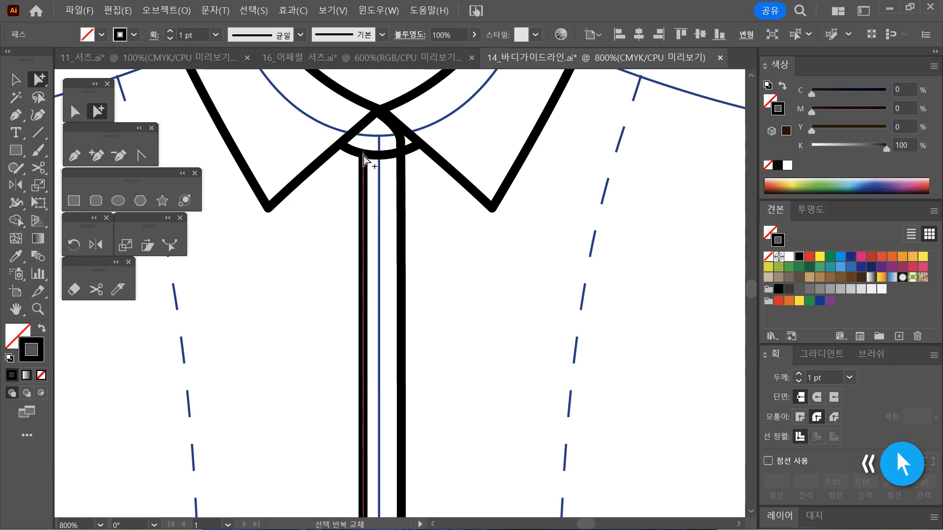
shift+click(363, 152)
click(365, 169)
drag(363, 151, 357, 150)
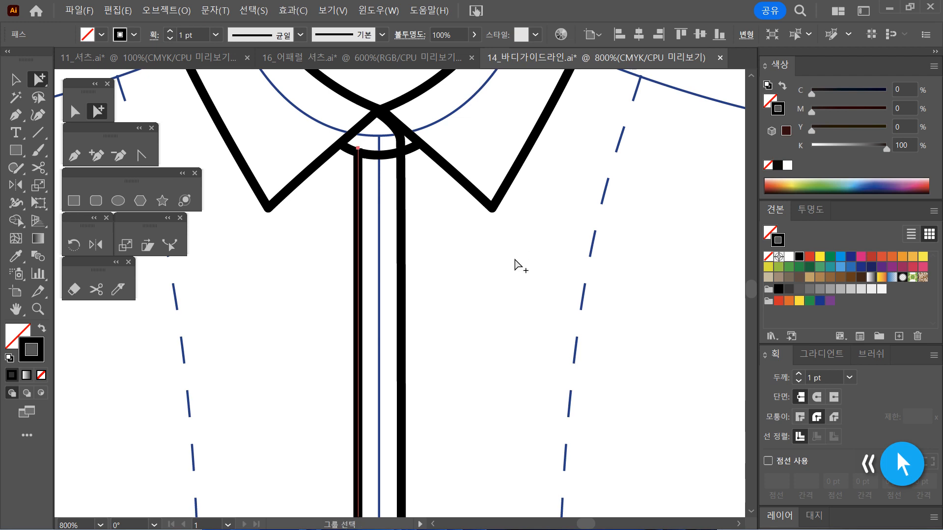
Lower only the left placket line's top anchor point so it sits on the collar band curve
click(418, 265)
drag(336, 241, 371, 277)
drag(325, 249, 381, 286)
click(75, 111)
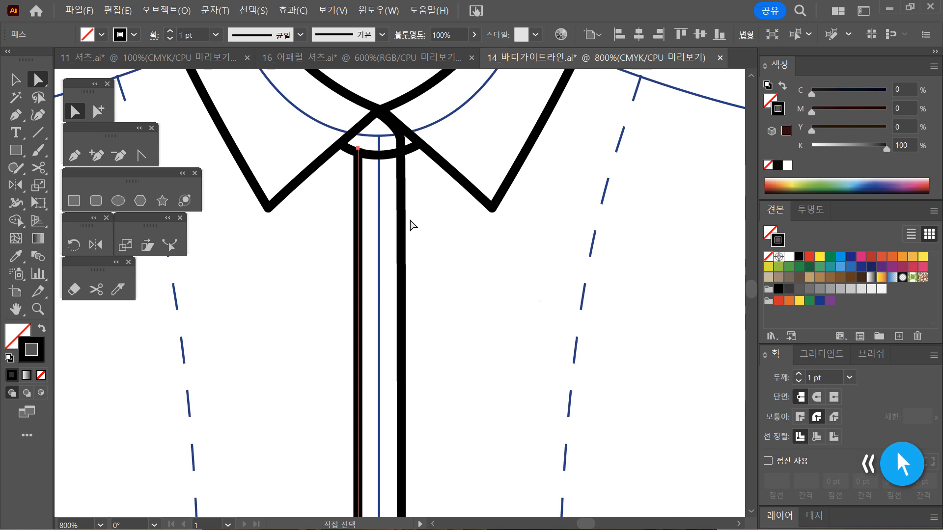
click(366, 191)
click(359, 181)
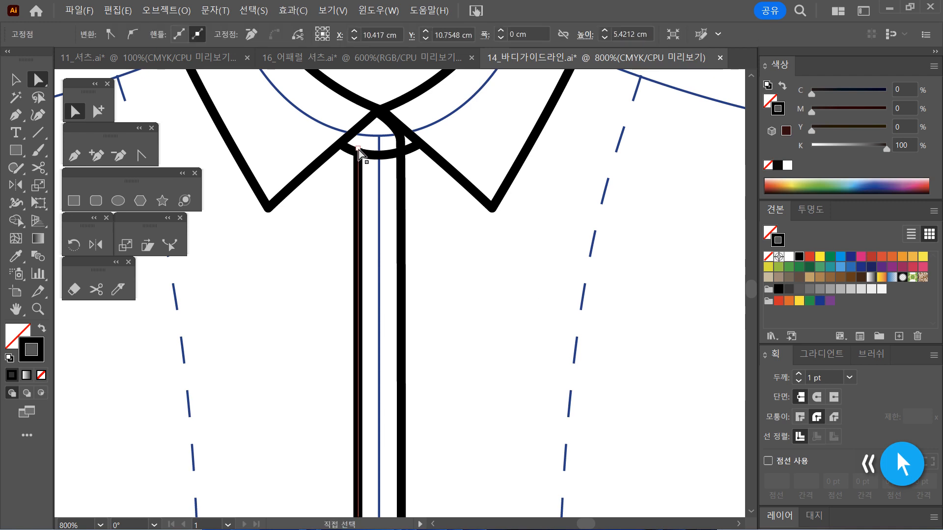
drag(358, 150, 358, 154)
click(528, 301)
Examine the lower ends of both placket lines and the overall shirt front on the body guideline
key(ctrl+alt+space)
ctrl+alt+click(404, 273)
ctrl+alt+click(405, 273)
ctrl+alt+click(404, 273)
ctrl+alt+click(404, 272)
ctrl+alt+click(405, 273)
key(space)
mouse_move(442, 382)
mouse_down()
mouse_move(471, 307)
mouse_move(481, 349)
mouse_up()
key(ctrl+space)
ctrl+click(457, 443)
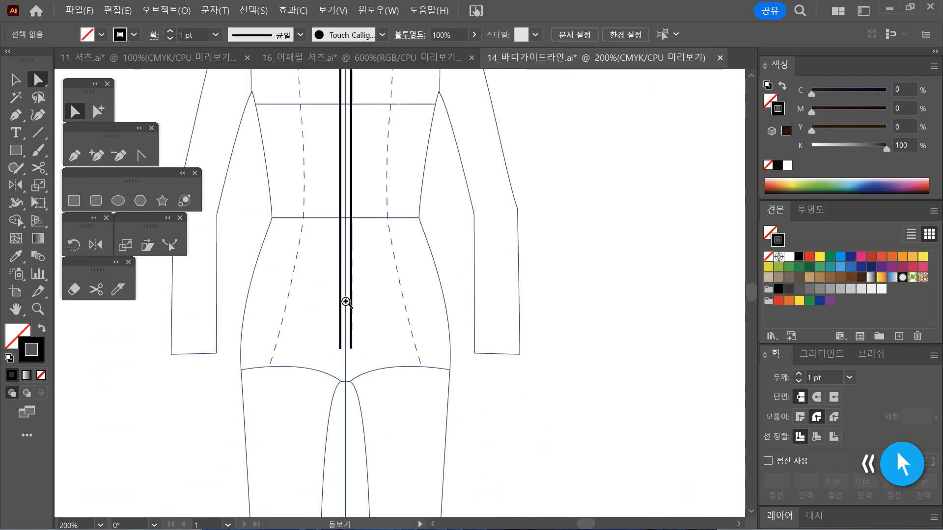
ctrl+click(345, 298)
drag(473, 400, 341, 305)
click(489, 298)
scroll(492, 294, up, 6)
ctrl+alt+click(464, 319)
ctrl+alt+click(434, 345)
key(space)
drag(432, 341, 495, 374)
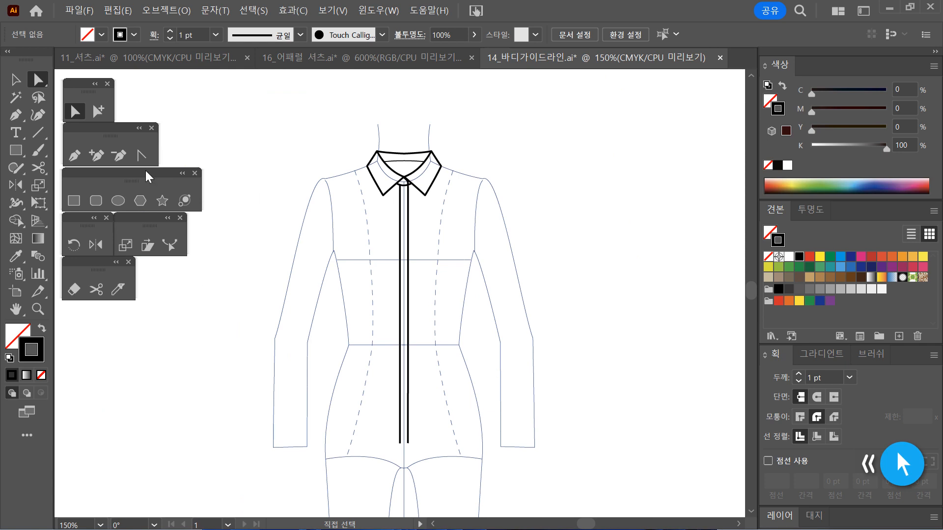
Draw a small button circle on the chest to the right of the placket and set its stroke to 0.5 pt
click(118, 200)
ctrl+click(431, 267)
ctrl+click(429, 266)
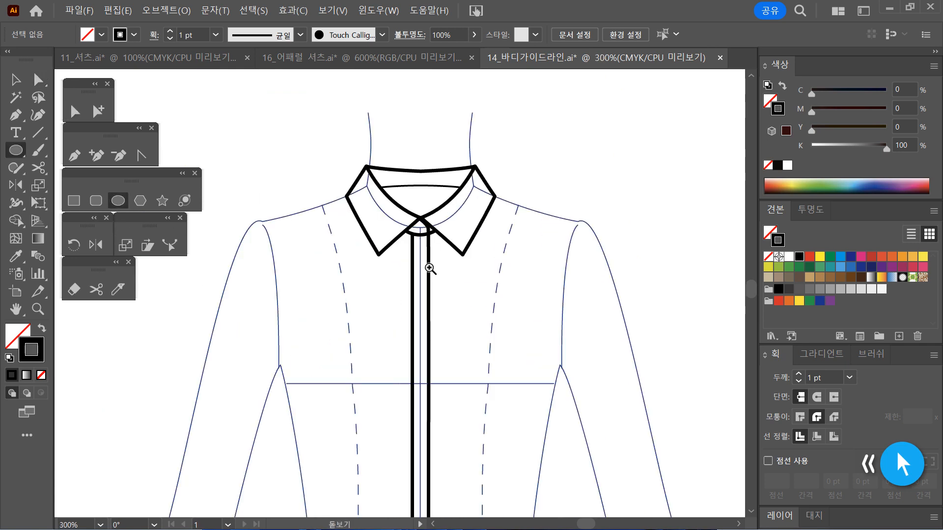
ctrl+click(431, 270)
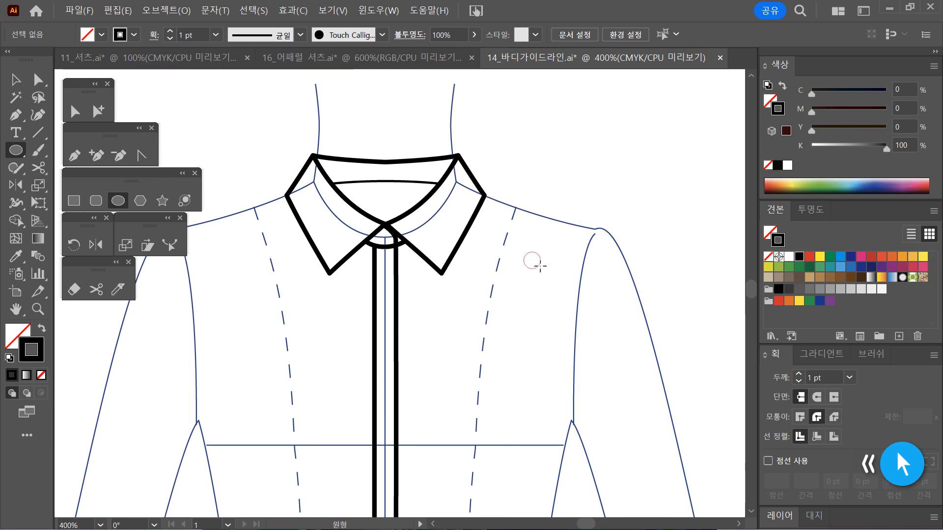
drag(537, 263, 539, 268)
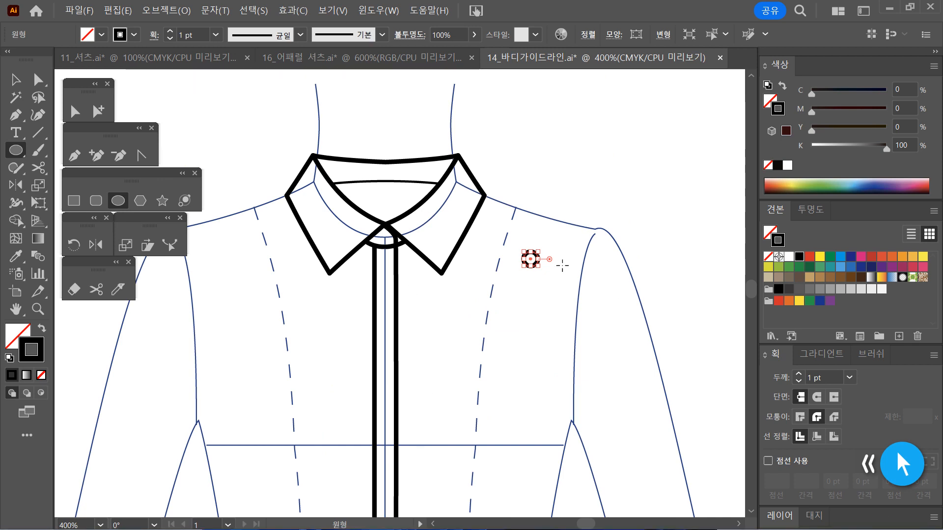
click(849, 377)
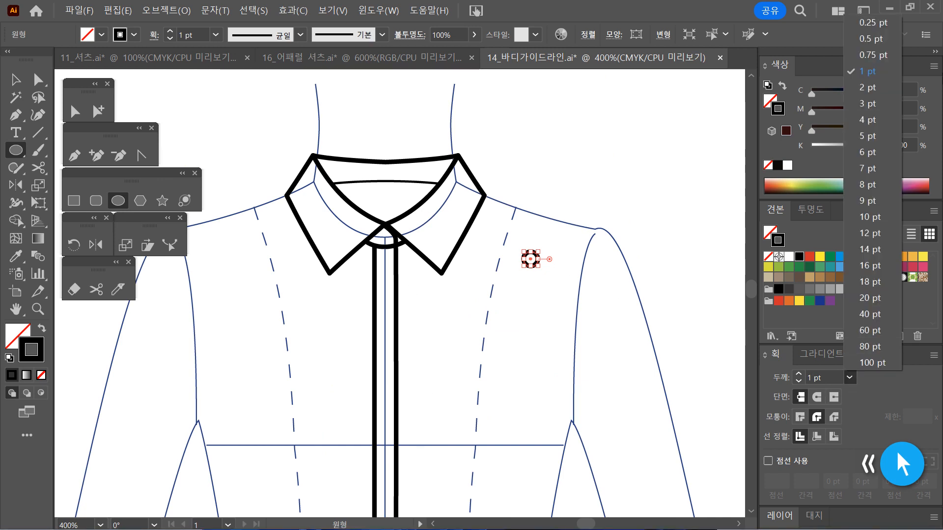
click(869, 39)
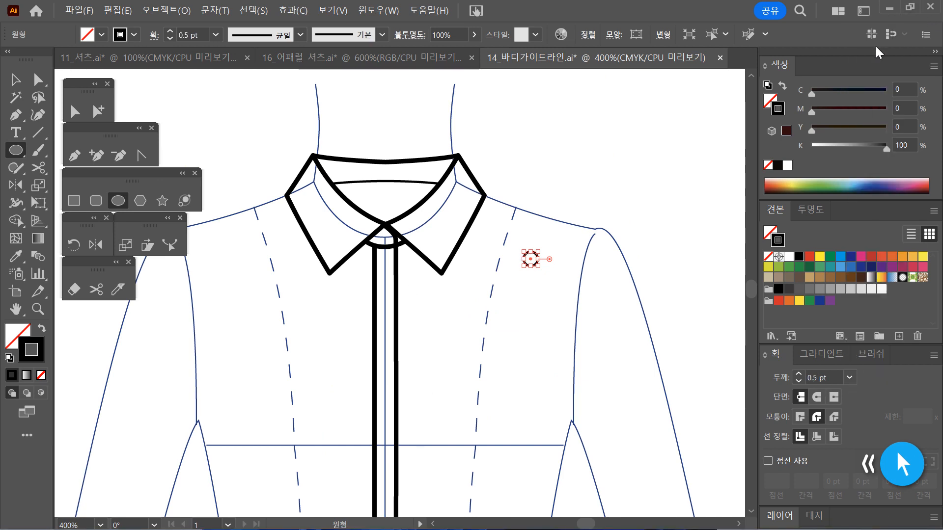
click(75, 111)
click(557, 216)
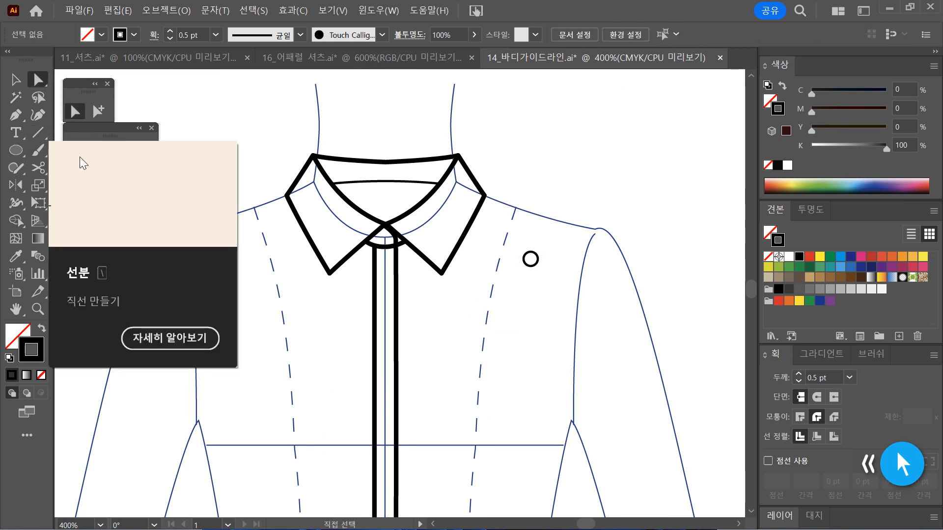
Draw a short horizontal buttonhole line from left of the button circle to its centre
click(38, 132)
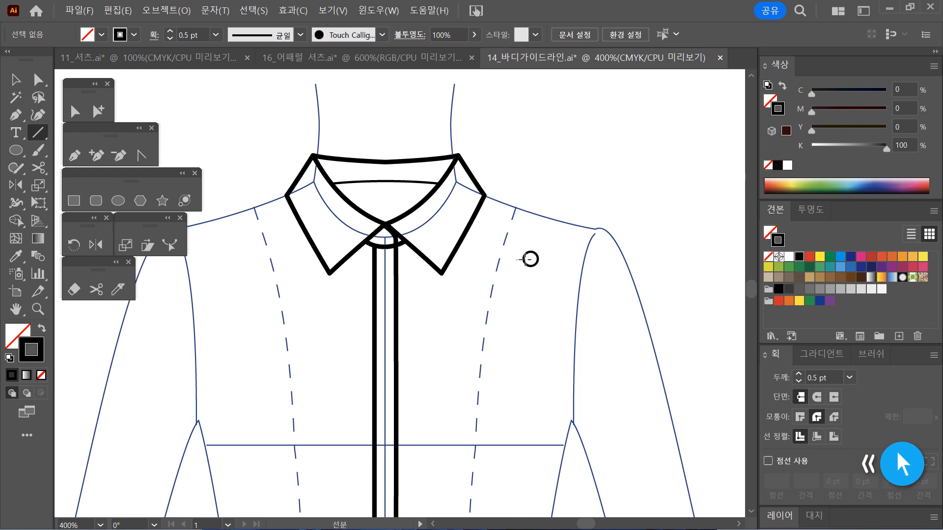
drag(529, 259, 530, 259)
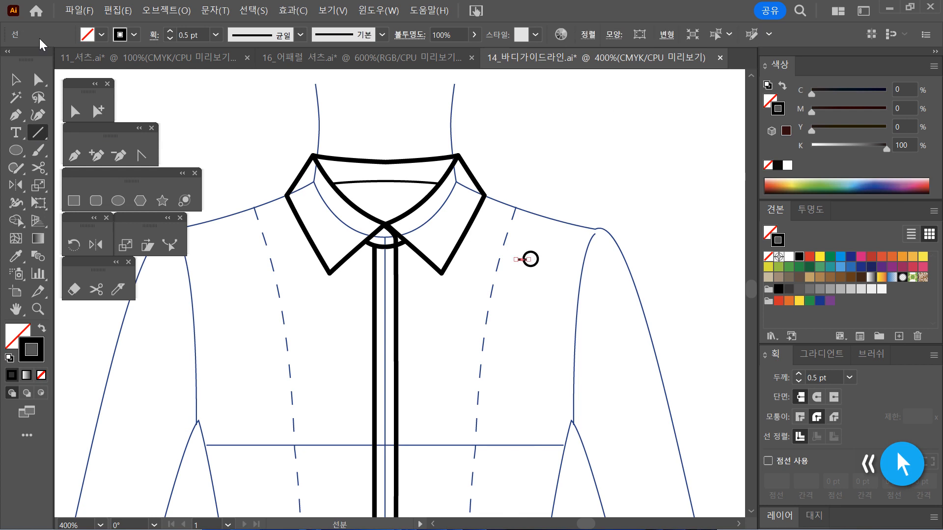
click(22, 78)
click(564, 319)
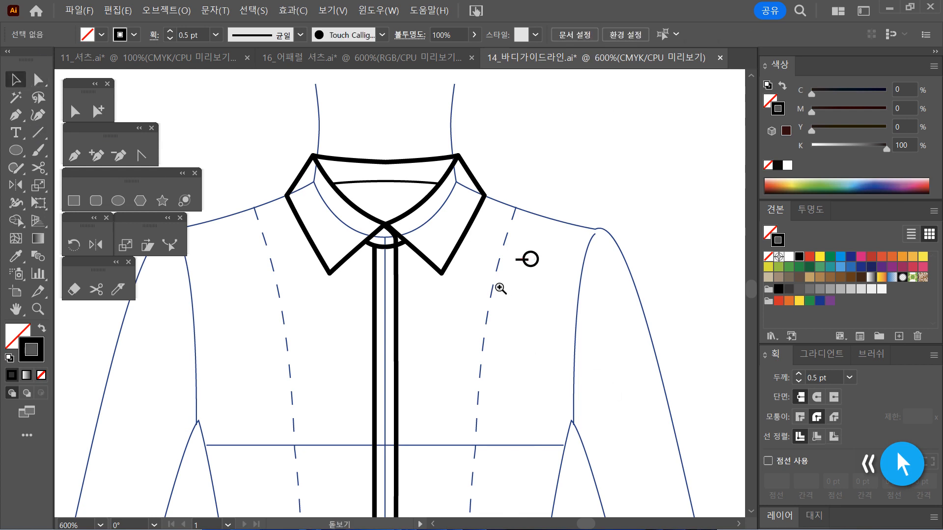
Shift the button circle slightly upward, and align it with the buttonhole line by their vertical centres
ctrl+click(500, 286)
drag(485, 285, 414, 225)
click(496, 267)
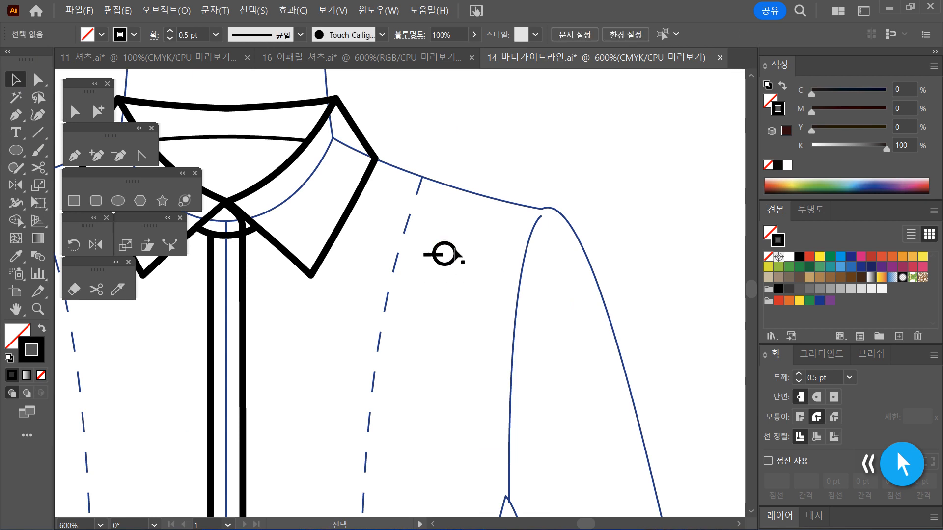
drag(456, 248, 457, 240)
drag(483, 285, 427, 235)
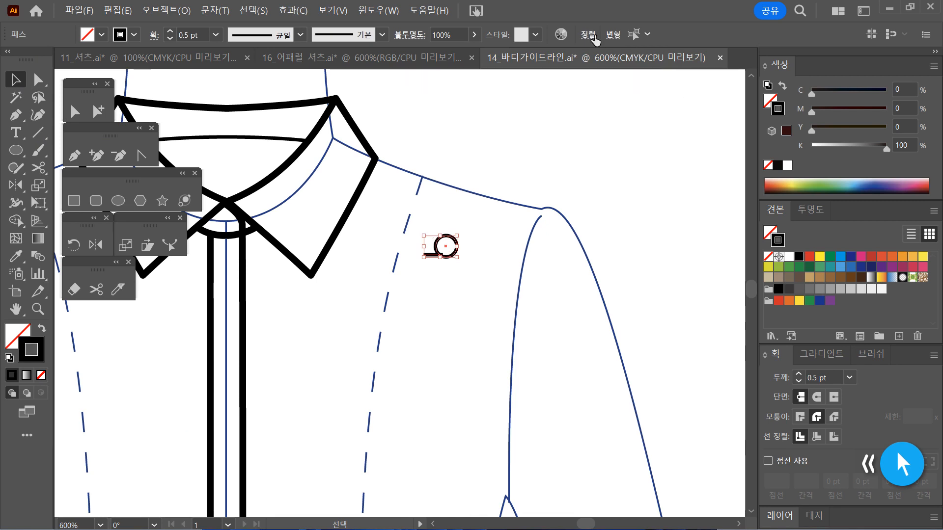
click(588, 35)
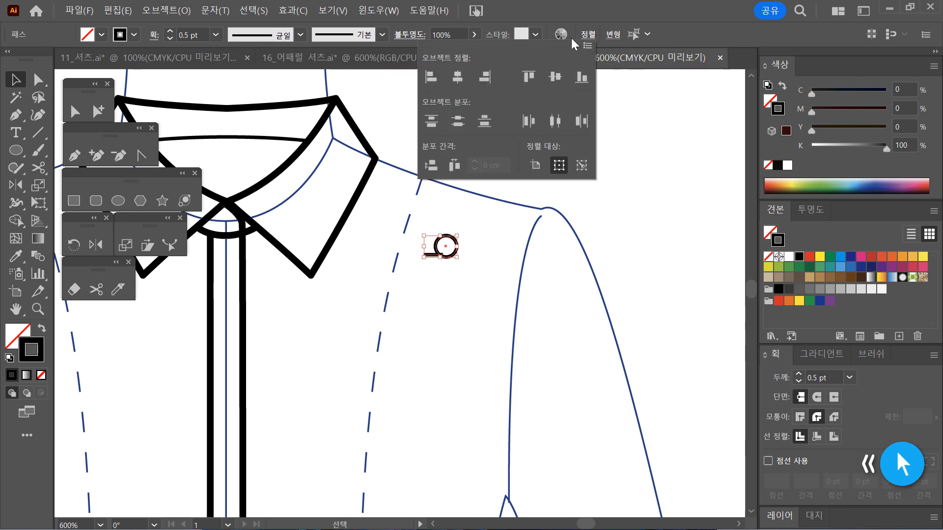
click(552, 79)
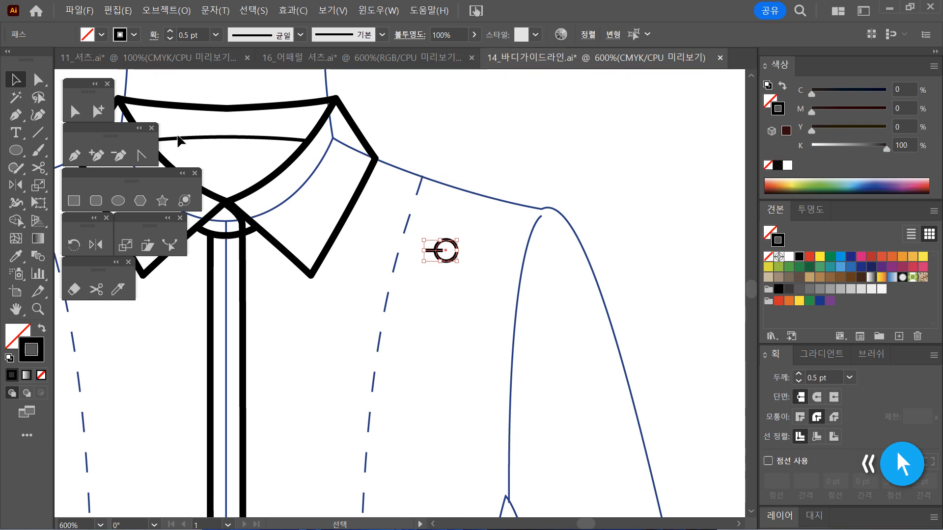
Shorten the buttonhole line by moving its right end point back to the circle's left edge
click(75, 112)
click(469, 279)
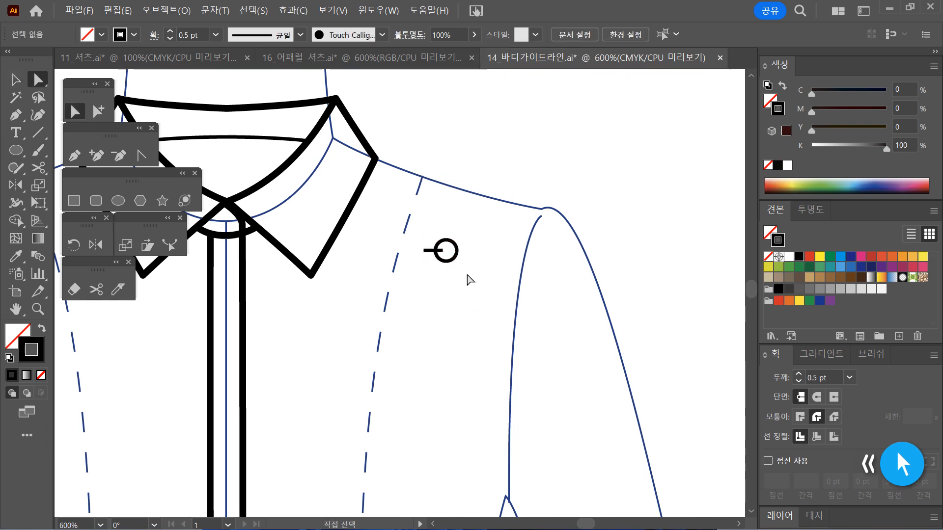
click(443, 251)
drag(444, 252, 436, 251)
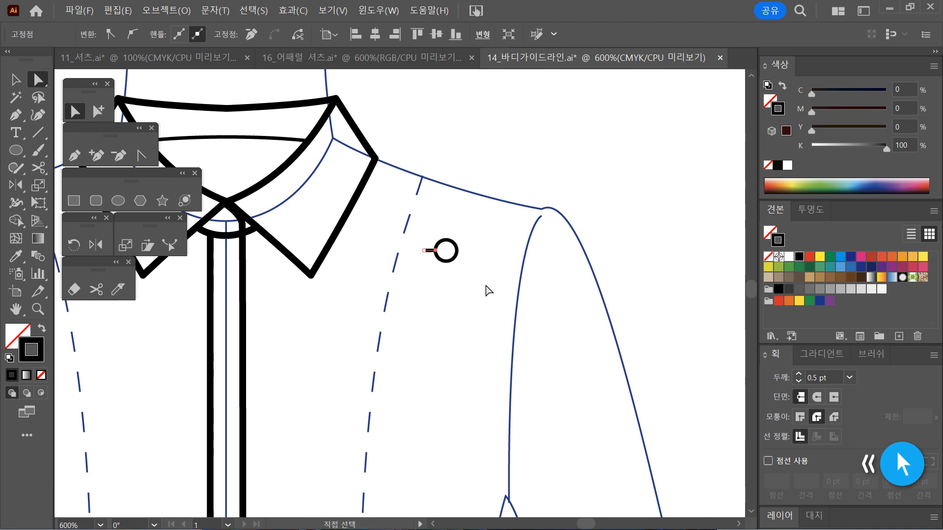
Move the buttonhole line's left end point slightly closer to the button circle
key(space)
drag(417, 337, 476, 340)
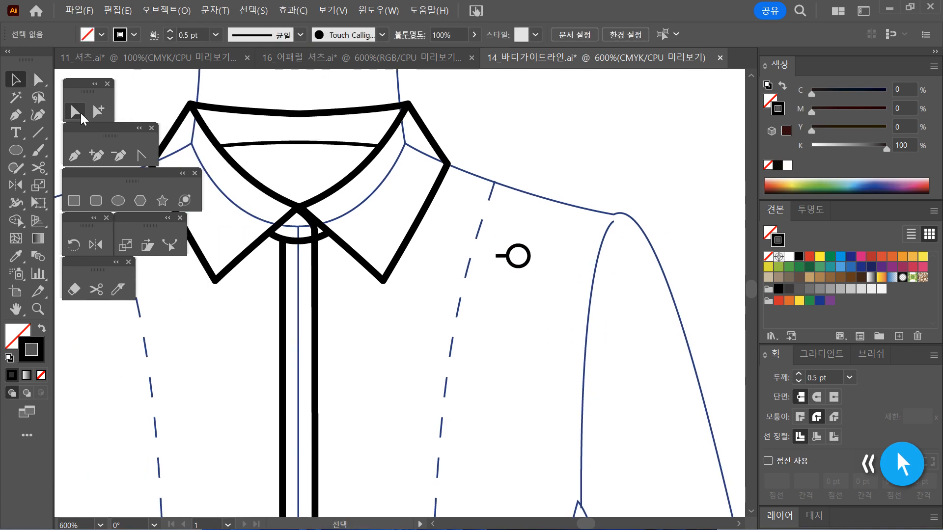
click(77, 113)
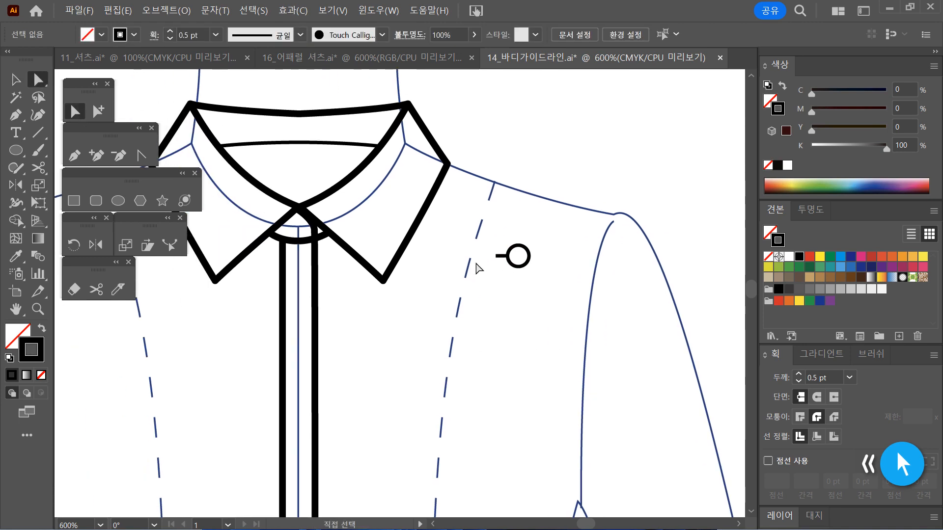
drag(484, 251, 497, 260)
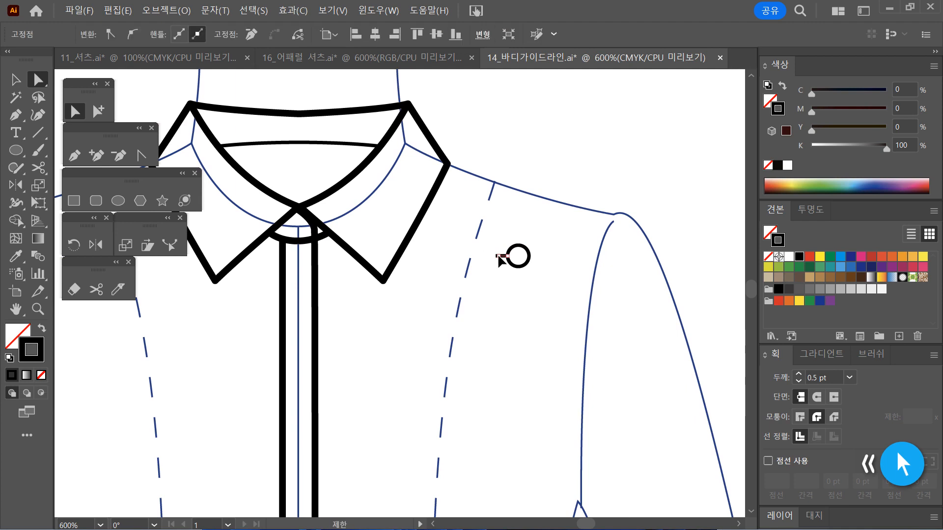
drag(498, 258, 501, 256)
click(569, 299)
Select the button circle together with its buttonhole line and group them
key(v)
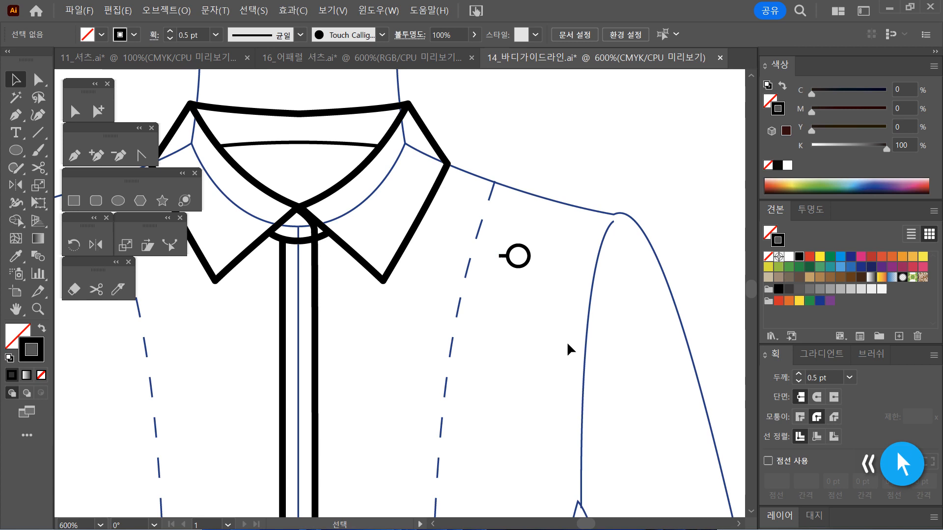
drag(562, 283, 469, 214)
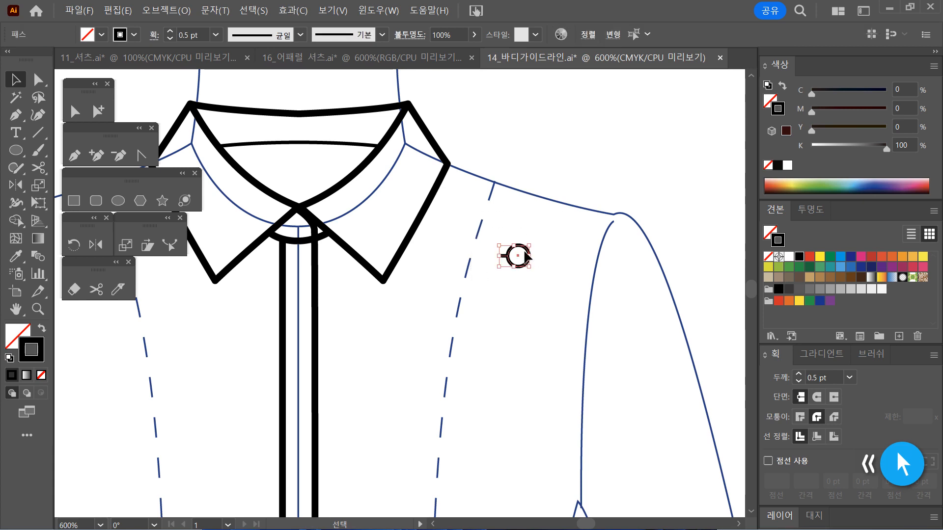
right_click(528, 257)
click(570, 306)
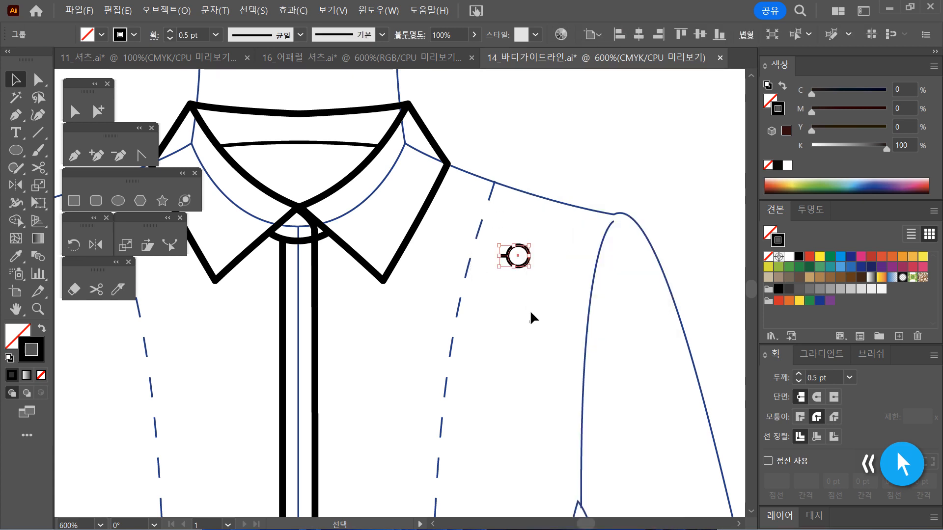
Move the grouped button onto the collar stand at the centre front
click(528, 320)
drag(523, 267, 484, 273)
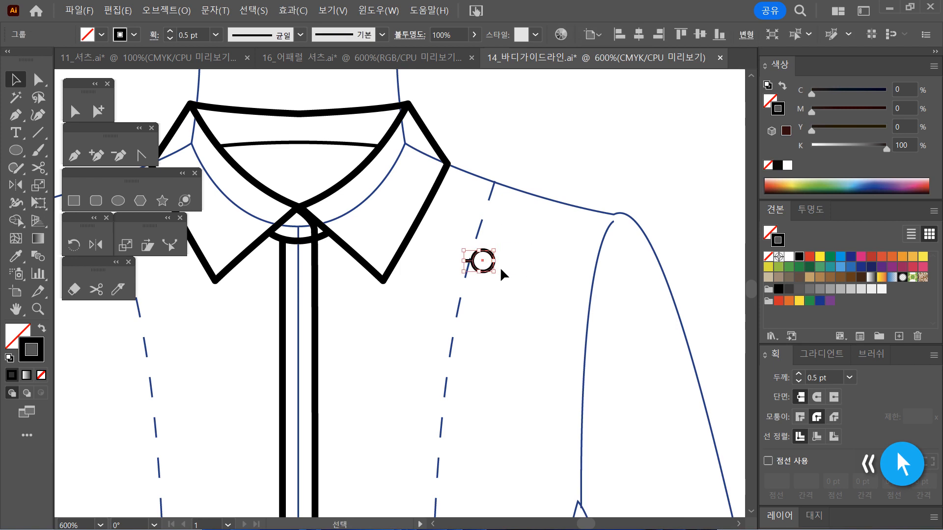
click(535, 265)
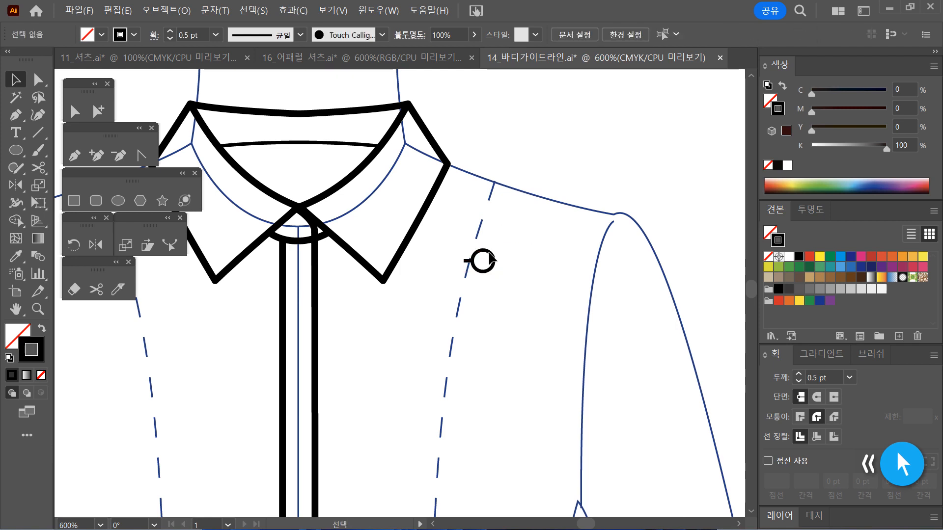
click(490, 259)
drag(491, 259, 305, 225)
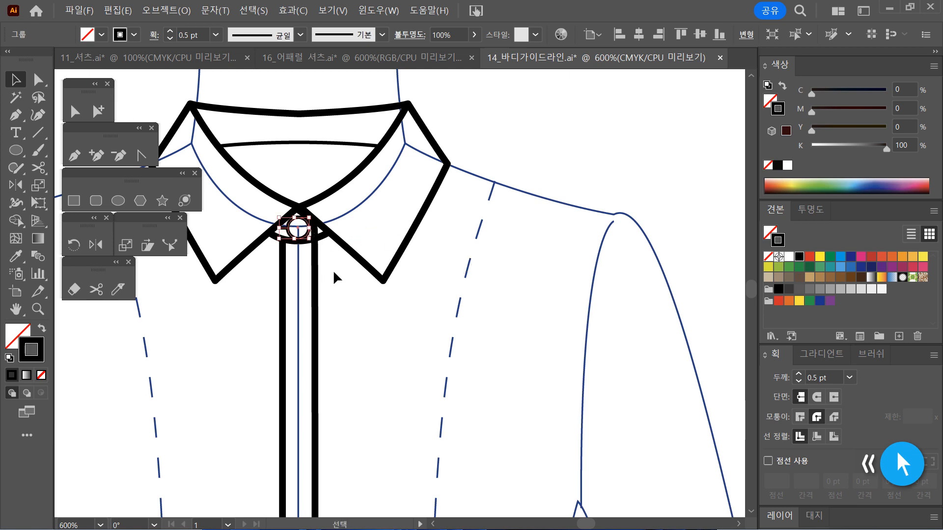
Scale the grouped button down proportionally and centre it on the centre-front guideline within the collar stand
ctrl+click(297, 265)
ctrl+click(448, 300)
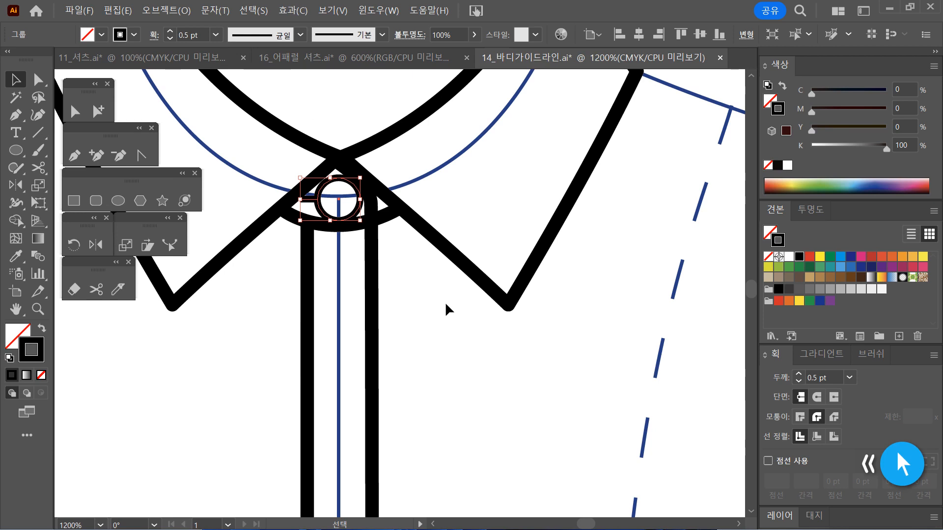
drag(362, 224, 348, 215)
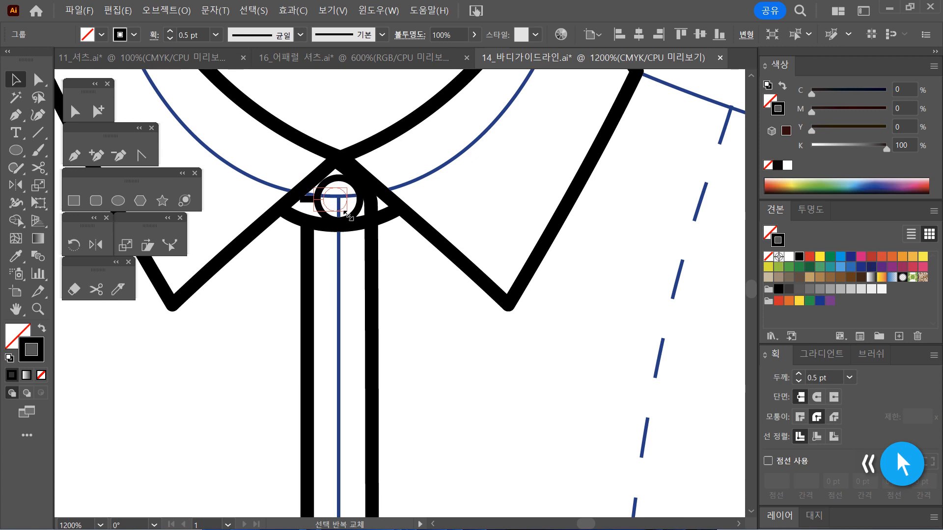
drag(347, 215, 347, 215)
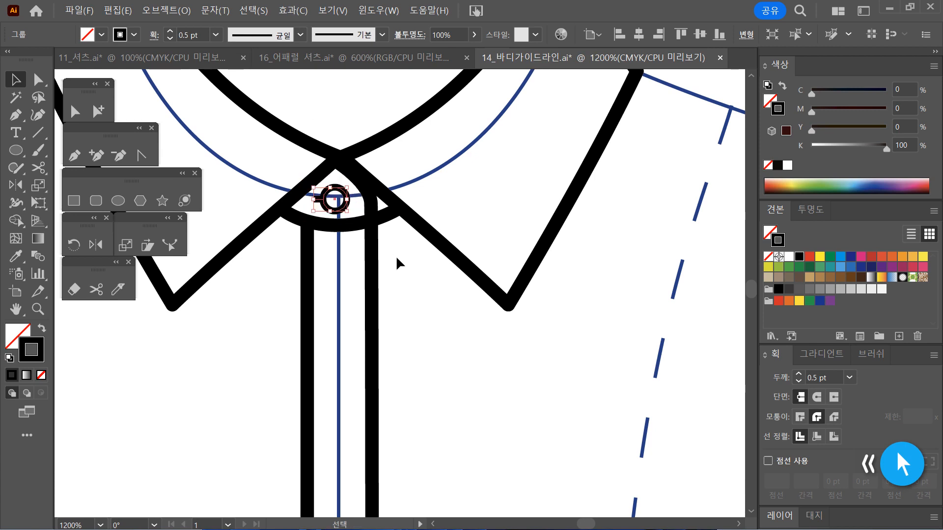
click(416, 279)
drag(341, 214, 343, 209)
click(447, 305)
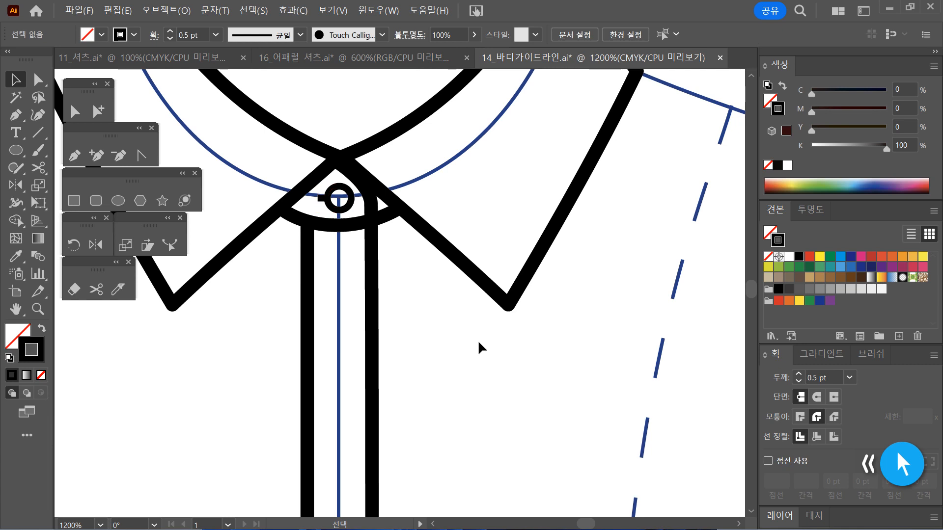
Place a copy of the collar-stand button in the empty area beside the placket, below the collar point
scroll(346, 344, down, 2)
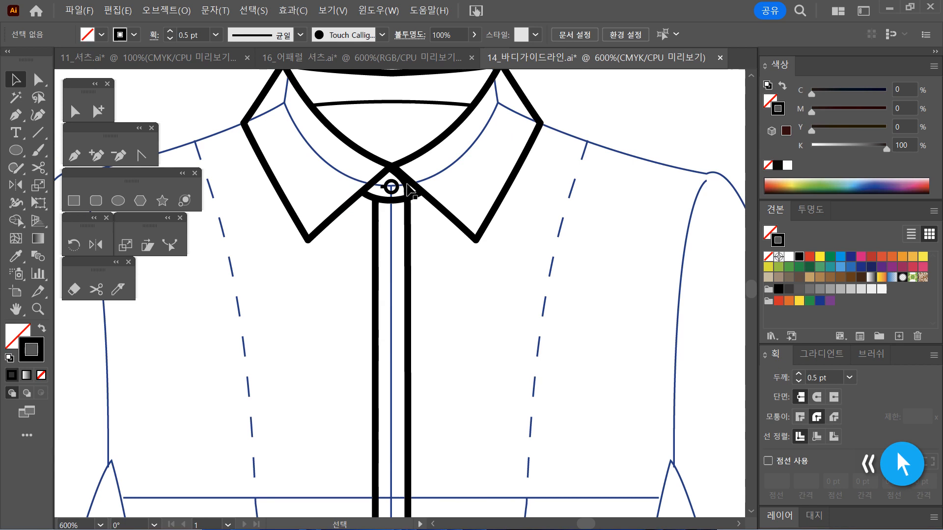
scroll(407, 184, up, 1)
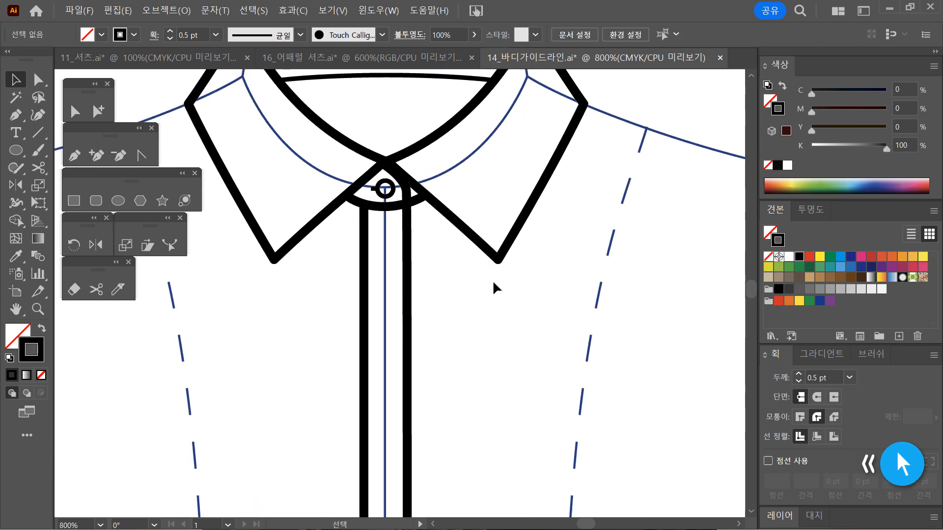
click(386, 190)
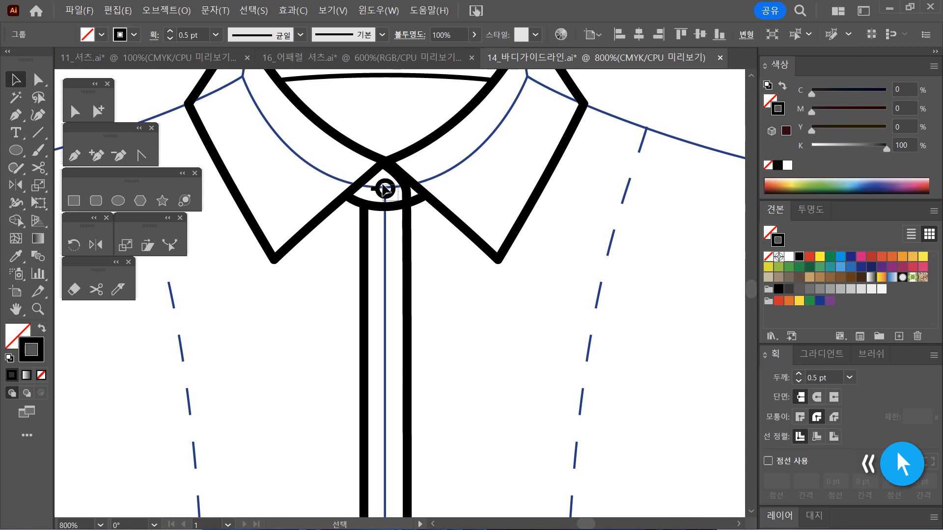
drag(385, 189, 493, 316)
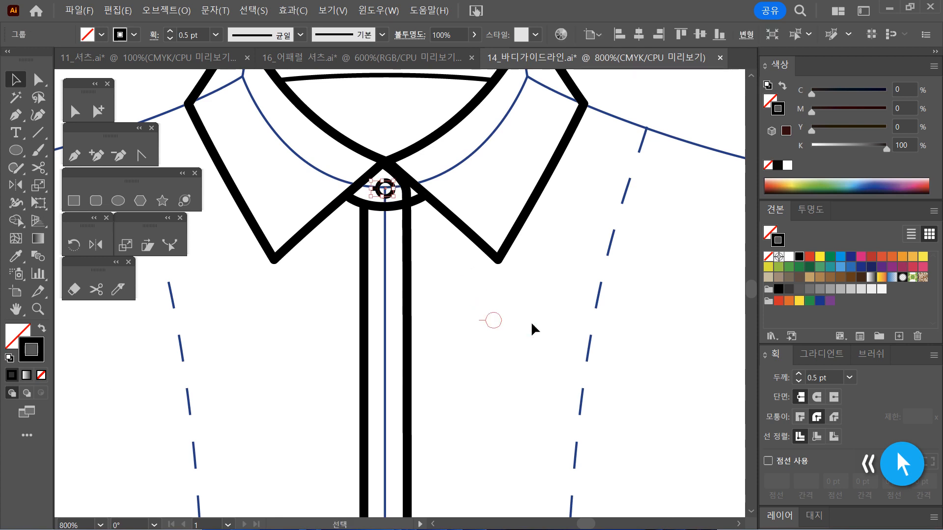
click(546, 325)
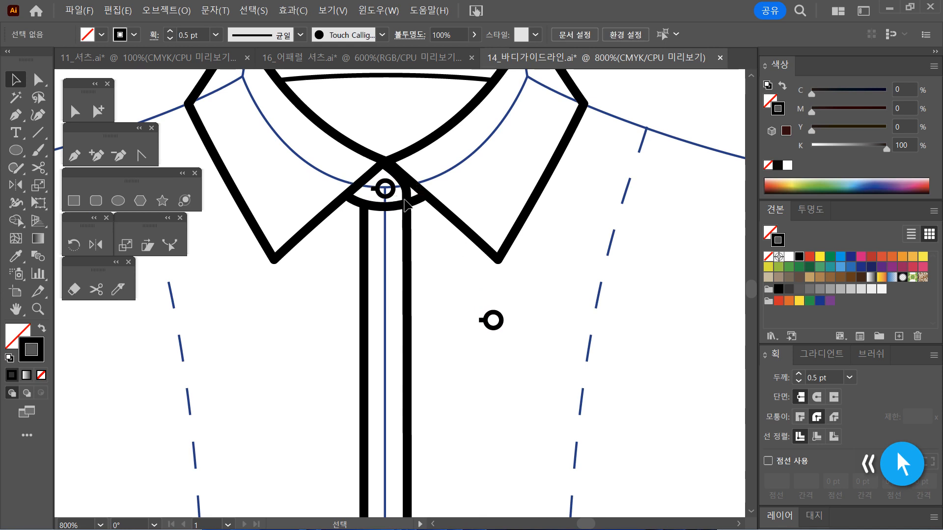
Rotate the copied button 90° so its buttonhole line points straight down
drag(526, 348, 456, 281)
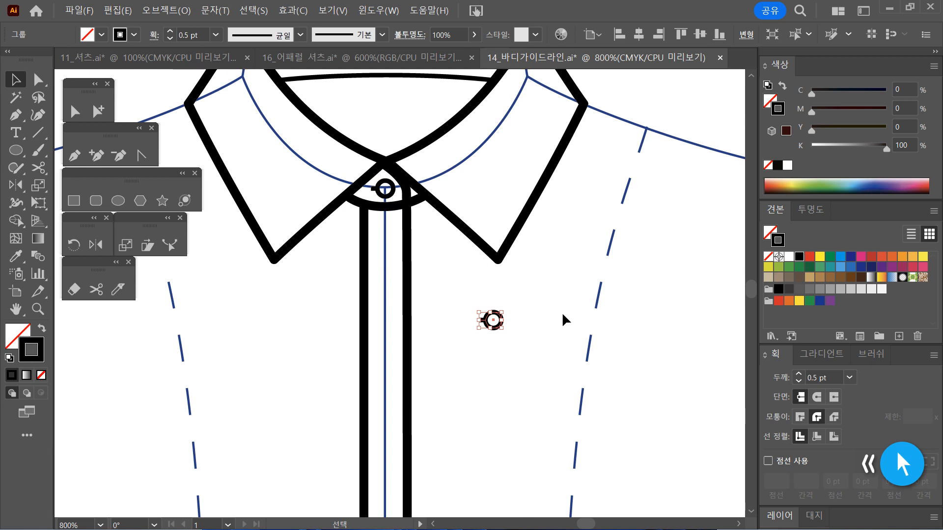
key(ctrl+space)
click(487, 330)
drag(435, 297, 537, 328)
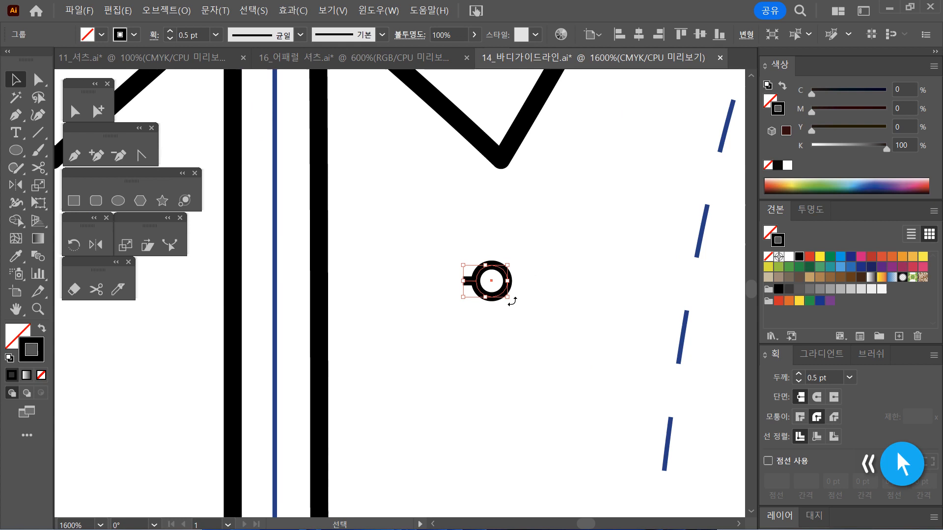
drag(512, 297, 506, 261)
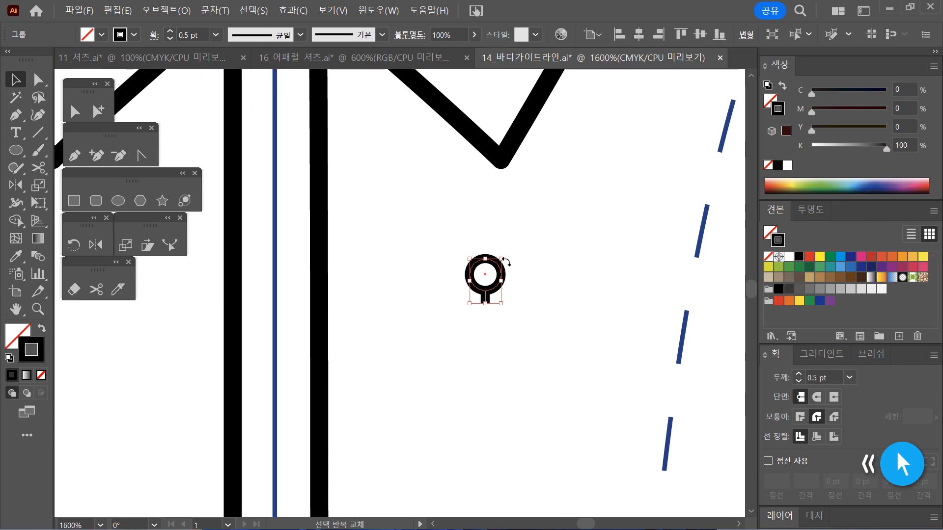
click(551, 288)
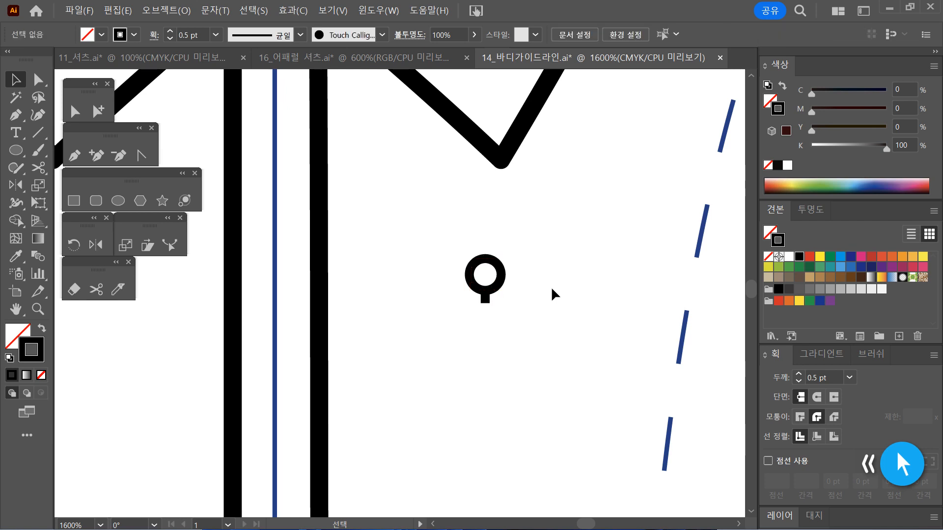
Place a copy of the rotated button a short distance below it
drag(421, 222, 560, 337)
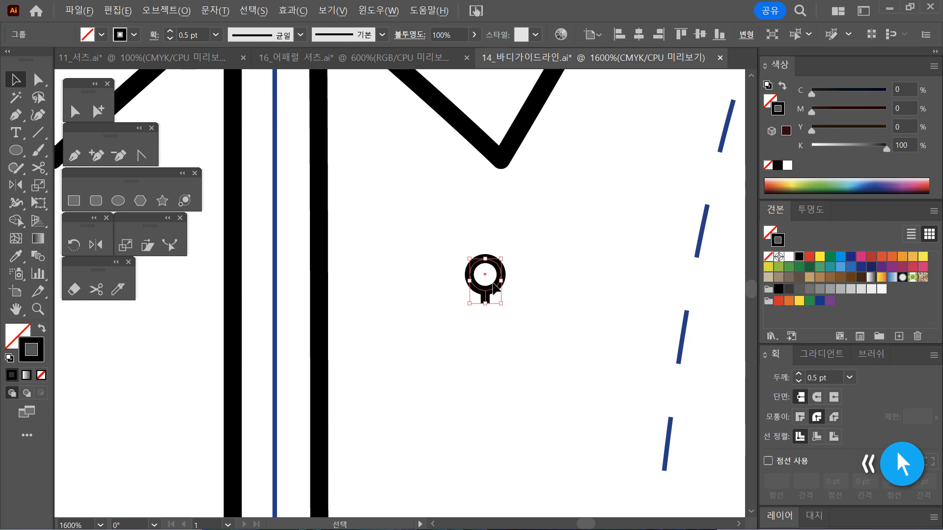
drag(499, 287, 513, 439)
click(580, 440)
Copy the two rotated buttons further down, and copy the lowest three below them, making seven buttons beside the placket
ctrl+alt+click(570, 431)
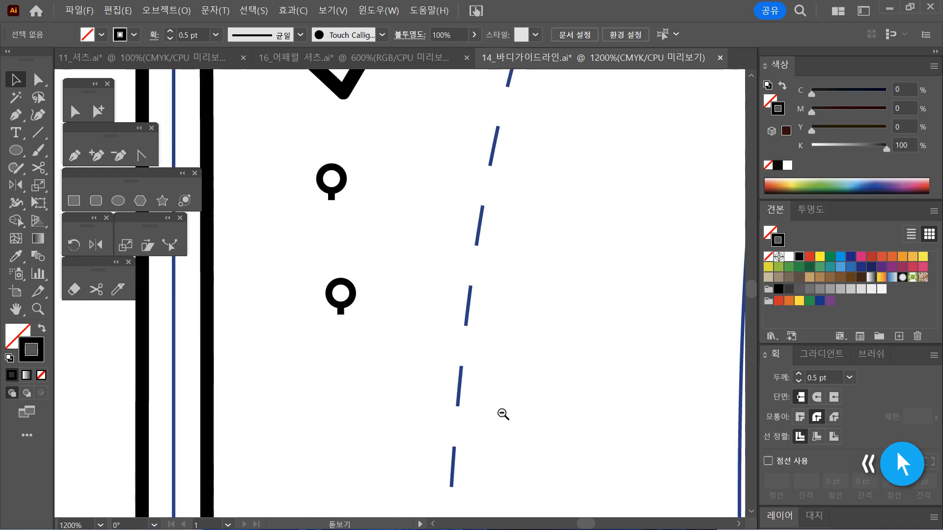
ctrl+alt+click(501, 414)
ctrl+alt+click(482, 351)
drag(380, 307, 545, 314)
drag(428, 123, 499, 249)
drag(463, 198, 637, 347)
ctrl+alt+click(523, 397)
shift+click(460, 112)
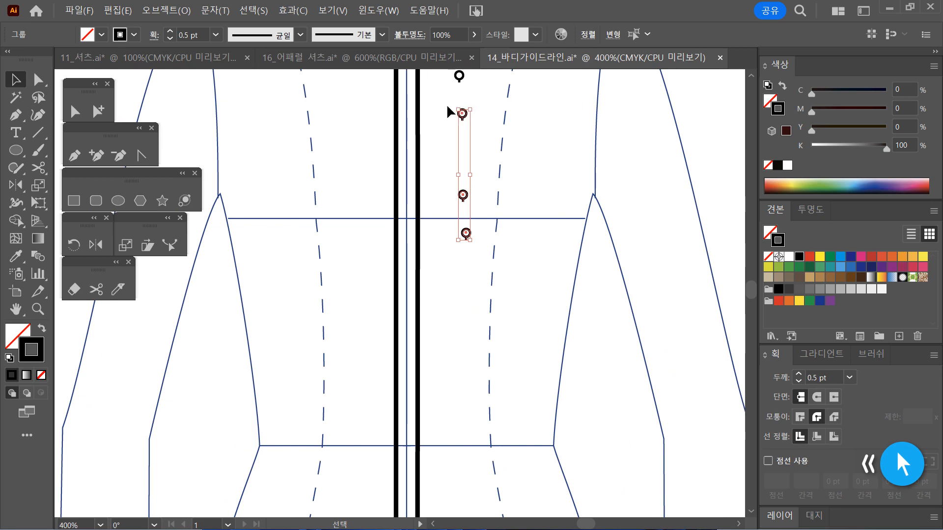
drag(463, 114, 570, 446)
click(513, 366)
Move the topmost rotated button onto the placket's centre line, just below the collar stand
ctrl+alt+click(497, 392)
ctrl+alt+click(467, 385)
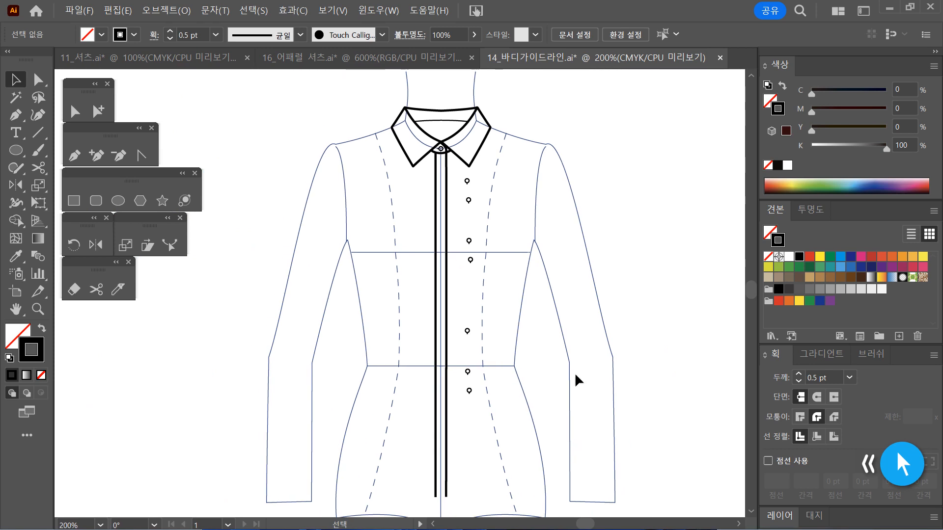
ctrl+click(447, 253)
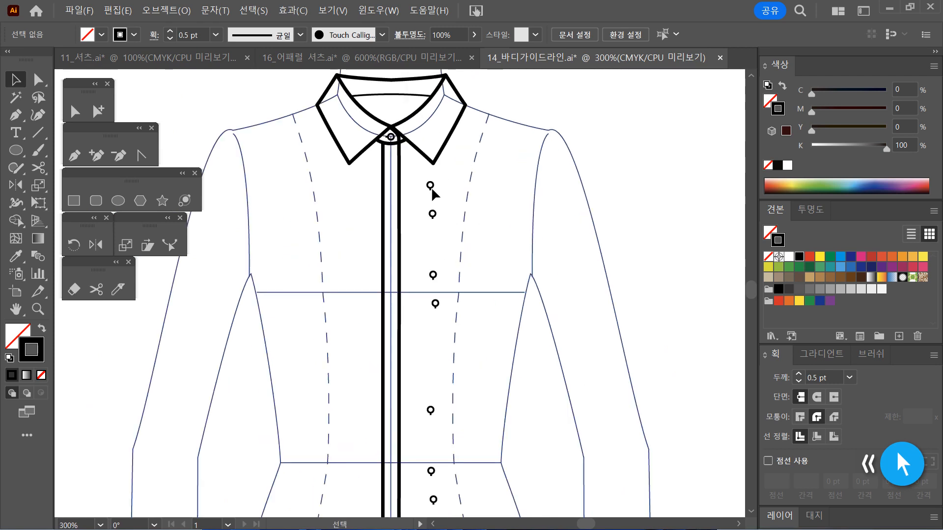
click(423, 307)
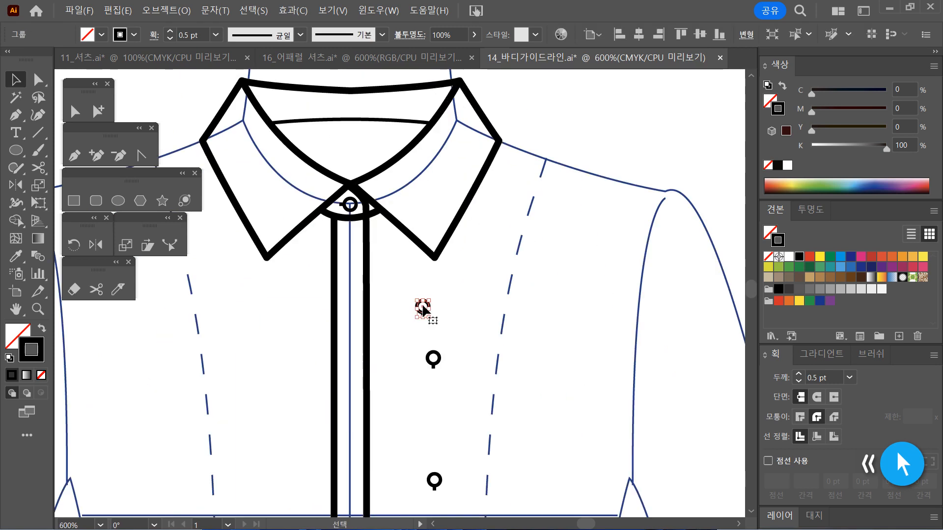
drag(422, 308, 351, 270)
click(442, 498)
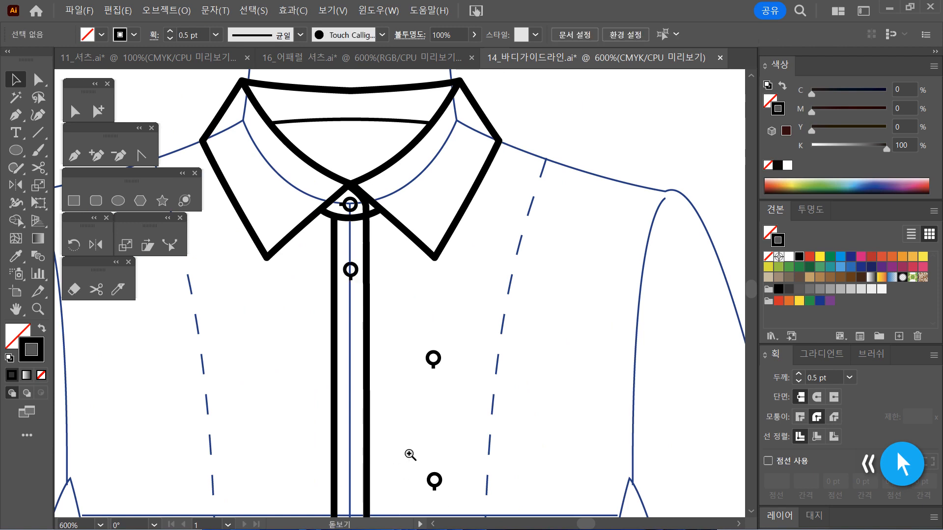
Move the lowest rotated button onto the placket's centre line, a little above the placket's lower end
ctrl+click(400, 440)
ctrl+alt+click(381, 395)
ctrl+alt+click(382, 395)
ctrl+alt+click(382, 395)
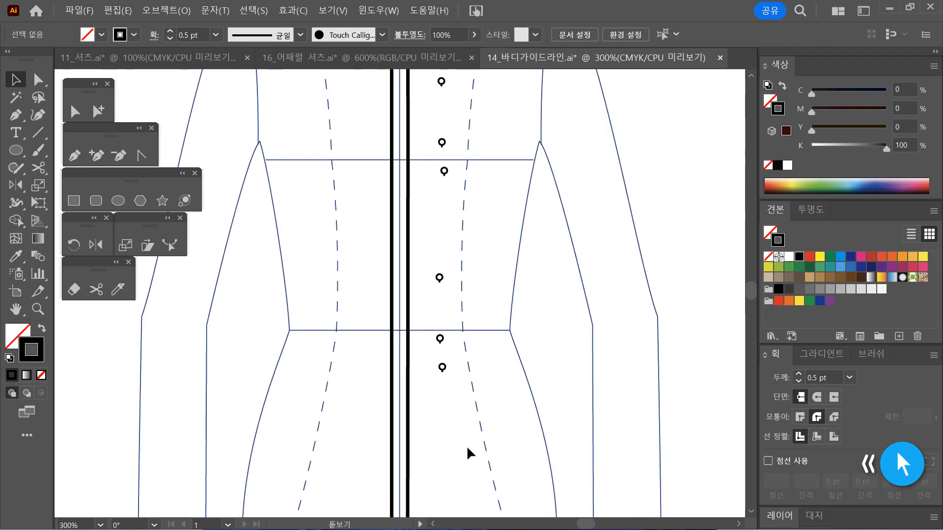
ctrl+alt+click(447, 410)
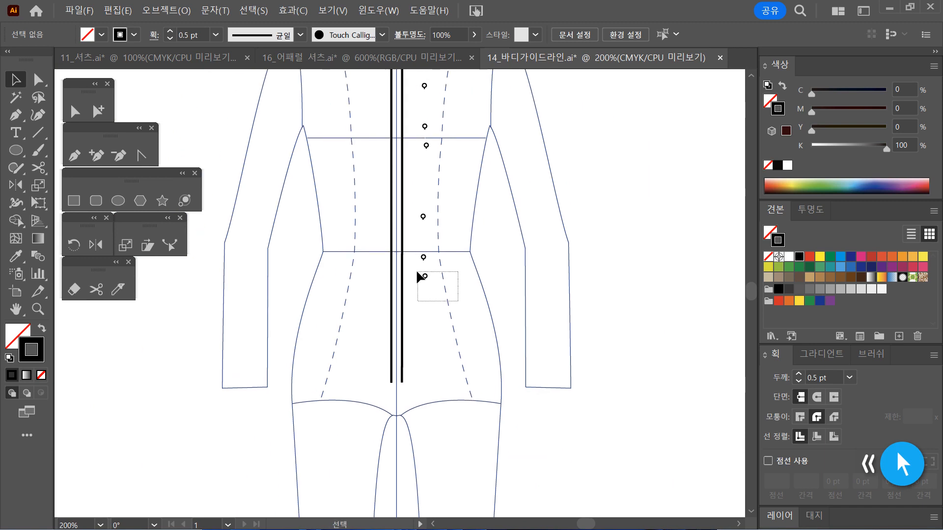
drag(418, 275, 416, 273)
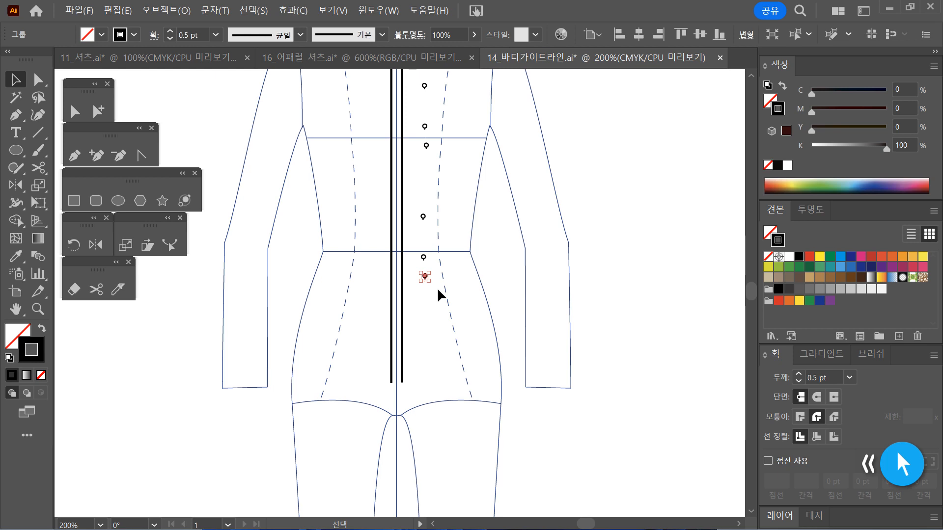
ctrl+click(428, 316)
ctrl+click(428, 316)
drag(403, 297, 526, 330)
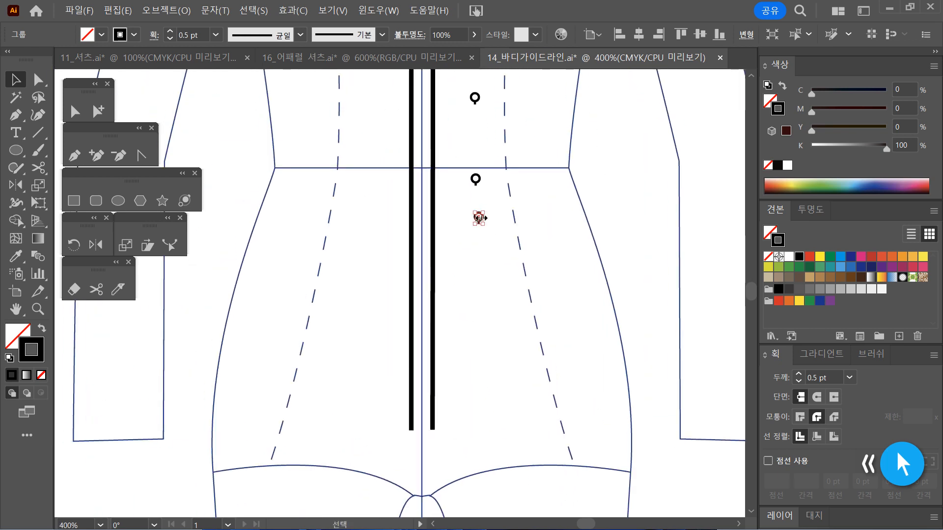
ctrl+click(481, 269)
drag(558, 309, 576, 310)
drag(420, 245, 458, 472)
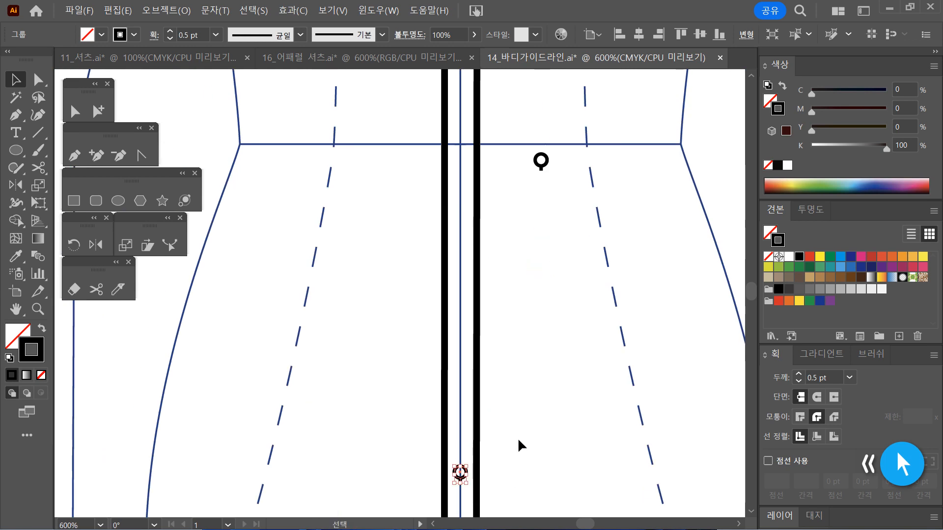
click(517, 437)
Move the lowest button horizontally off the placket towards the other loose buttons, keeping its height
ctrl+alt+click(506, 376)
ctrl+alt+click(458, 364)
drag(417, 294, 492, 368)
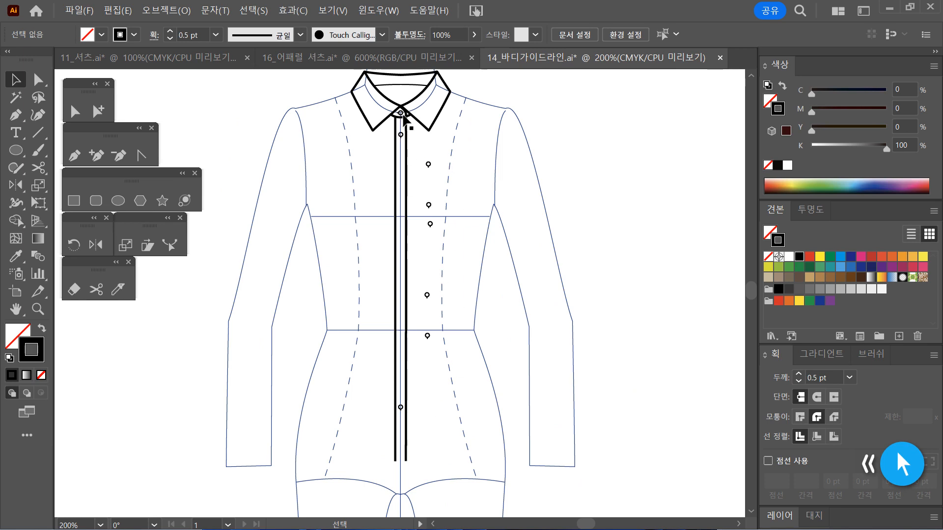
scroll(401, 134, up, 4)
click(400, 134)
click(457, 271)
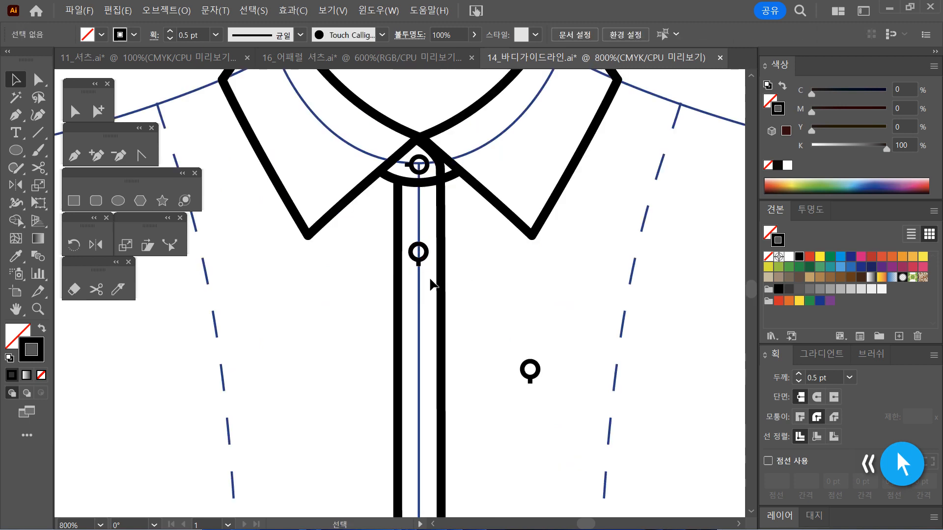
ctrl+alt+click(490, 428)
ctrl+alt+click(487, 427)
ctrl+alt+click(437, 391)
ctrl+alt+click(437, 391)
drag(419, 349, 527, 391)
Select the seven loose rotated buttons together, leaving the placket lines and the collar-stand button out of the selection
mouse_move(491, 431)
mouse_down()
mouse_move(362, 197)
mouse_move(381, 153)
mouse_up()
mouse_move(549, 430)
mouse_down()
mouse_move(500, 409)
mouse_move(364, 238)
mouse_move(406, 143)
mouse_up()
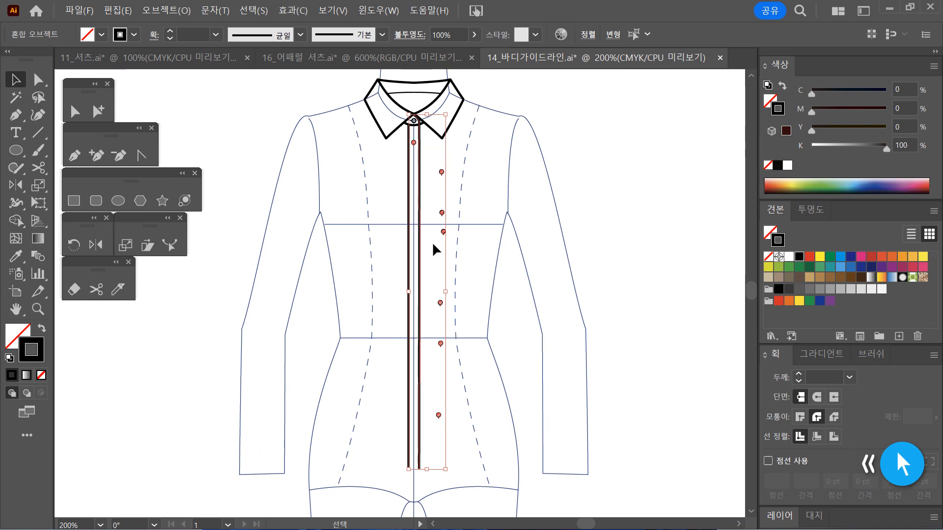
drag(356, 243, 432, 260)
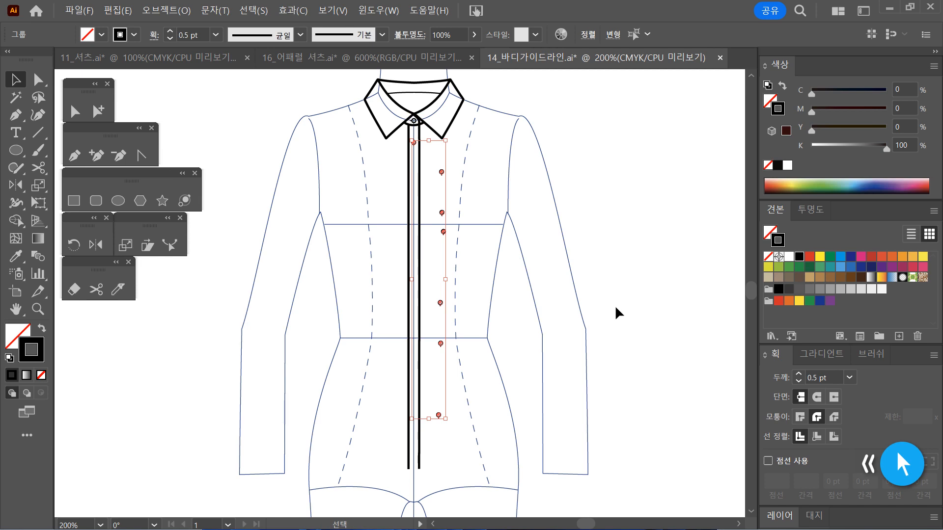
Try aligning the seven selected buttons by their horizontal centres, and undo that alignment
click(588, 35)
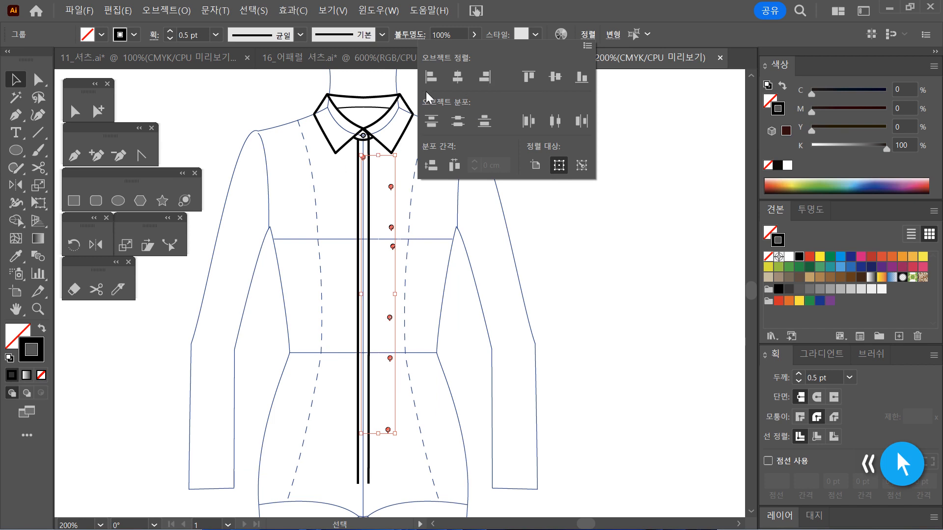
click(459, 79)
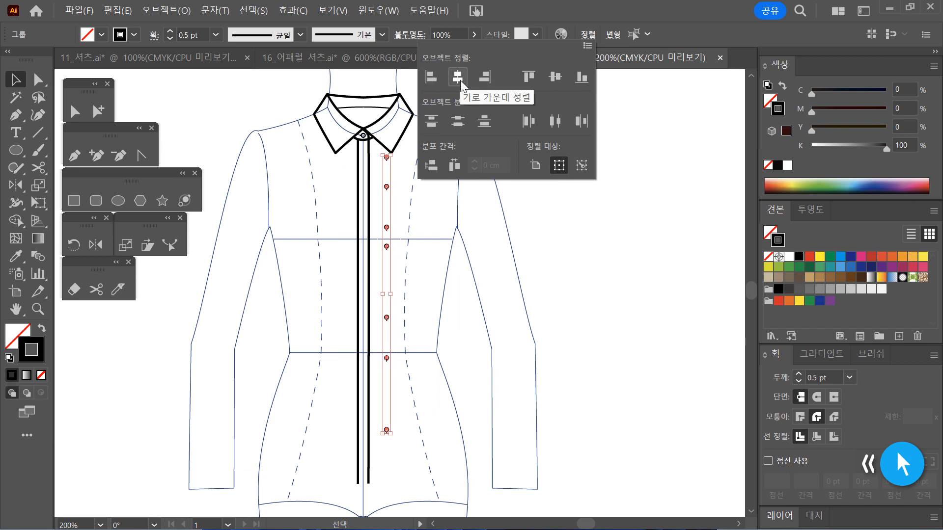
key(ctrl+z)
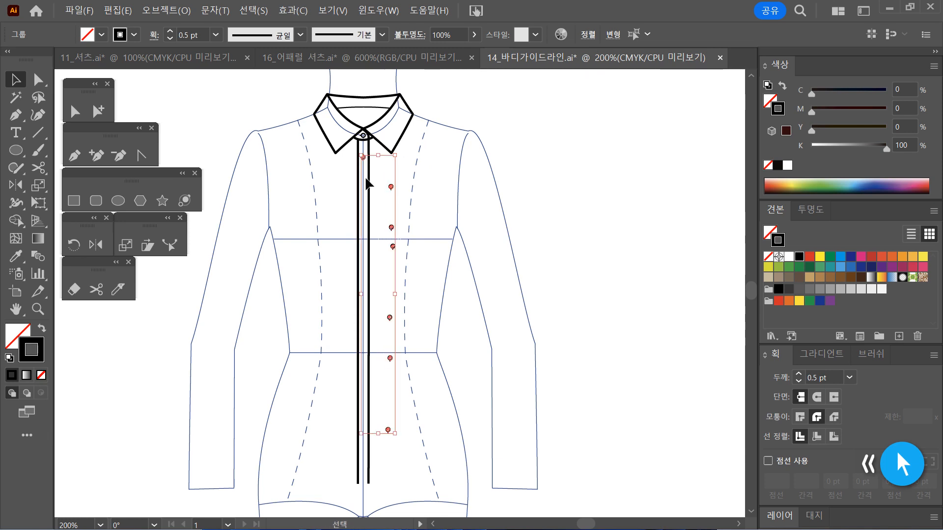
Align the seven buttons to their left edges and distribute them evenly by their vertical centres along the placket, then deselect them
click(588, 34)
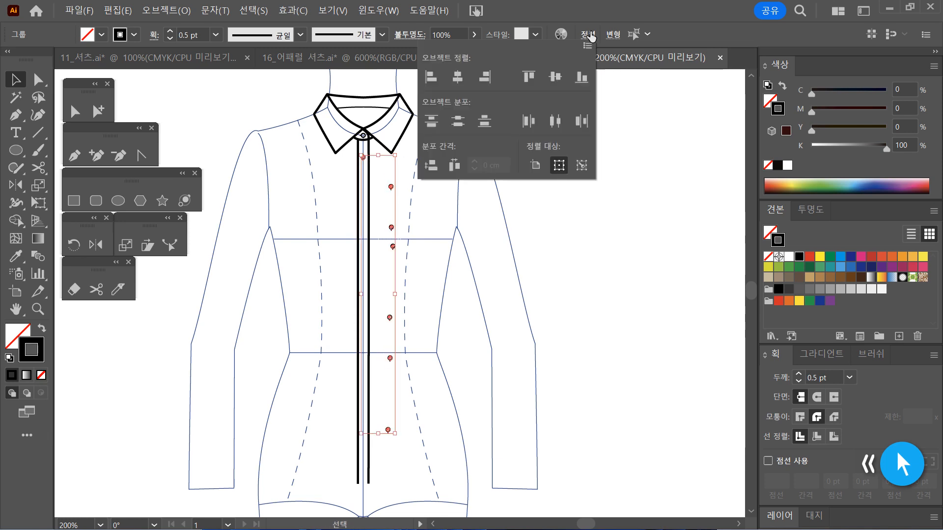
click(431, 77)
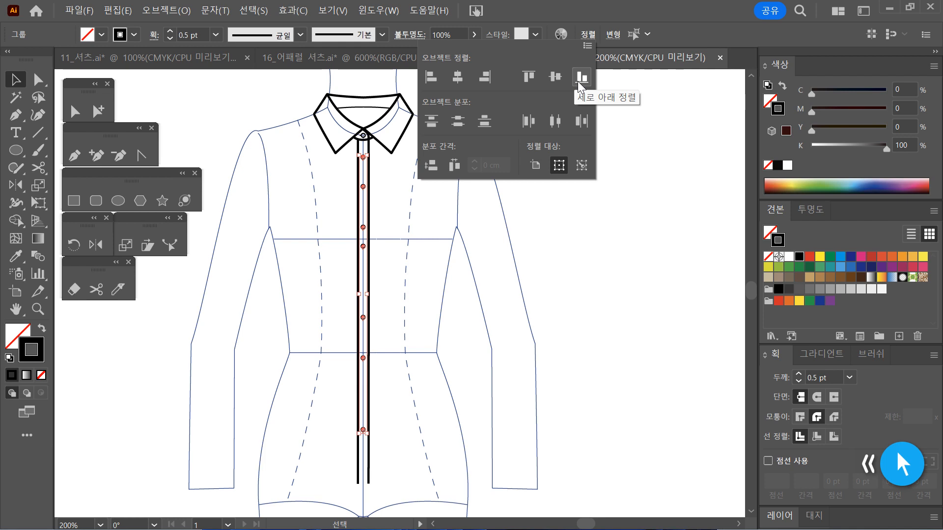
click(456, 122)
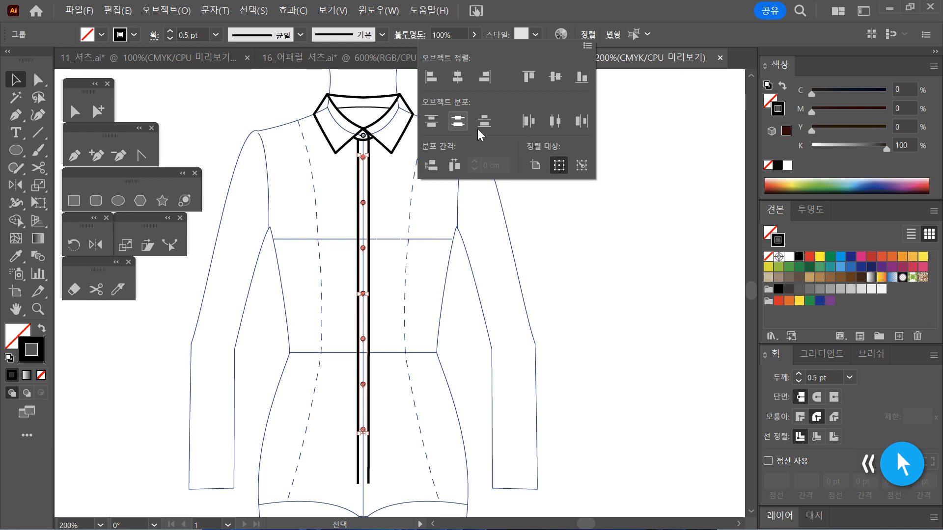
click(616, 301)
click(572, 217)
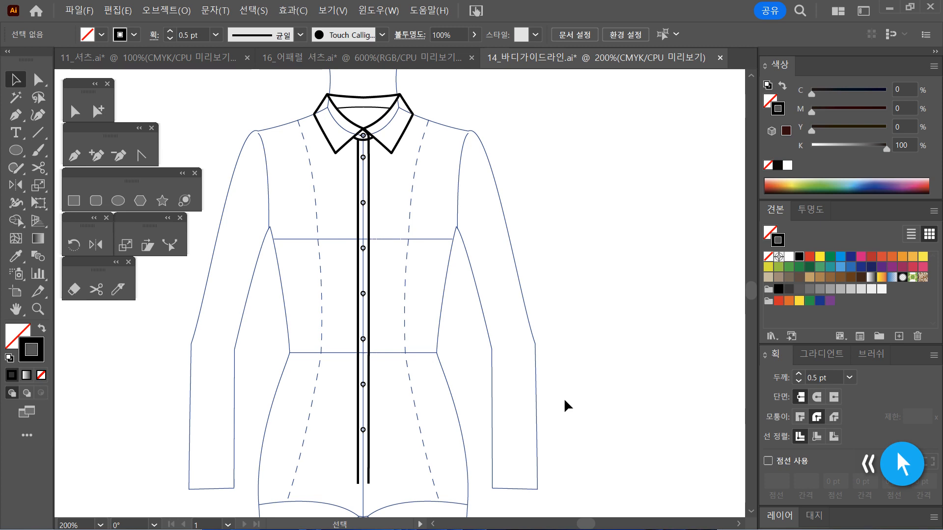
Group the collar, placket lines and all the buttons into one object, leaving the body guideline out
scroll(548, 364, left, 3)
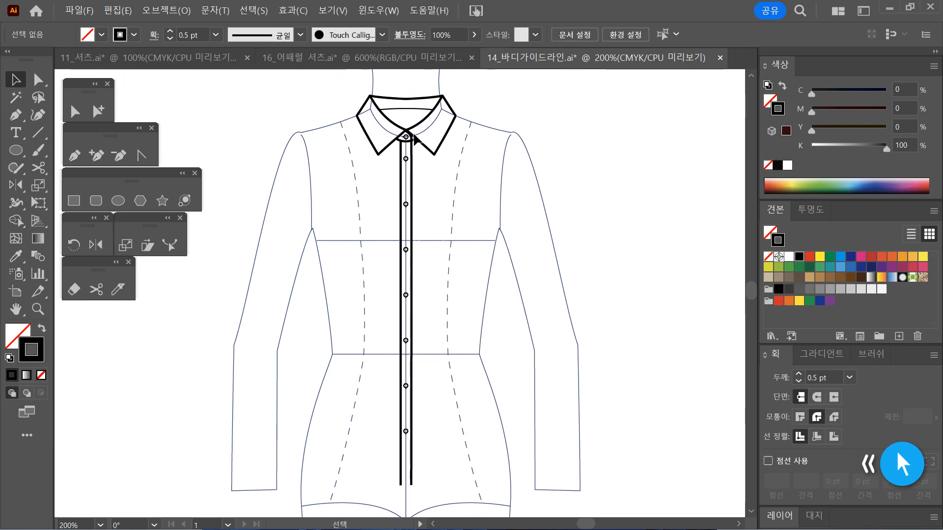
drag(325, 79, 488, 496)
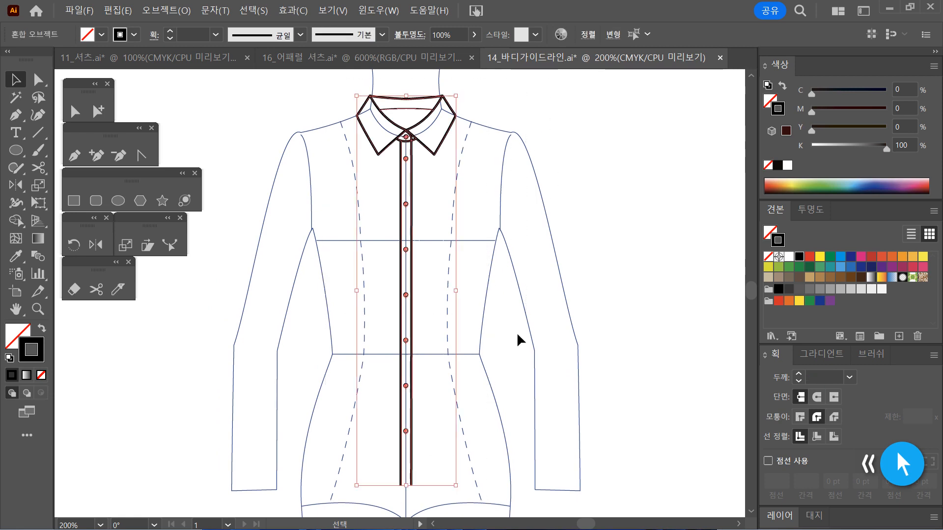
right_click(440, 132)
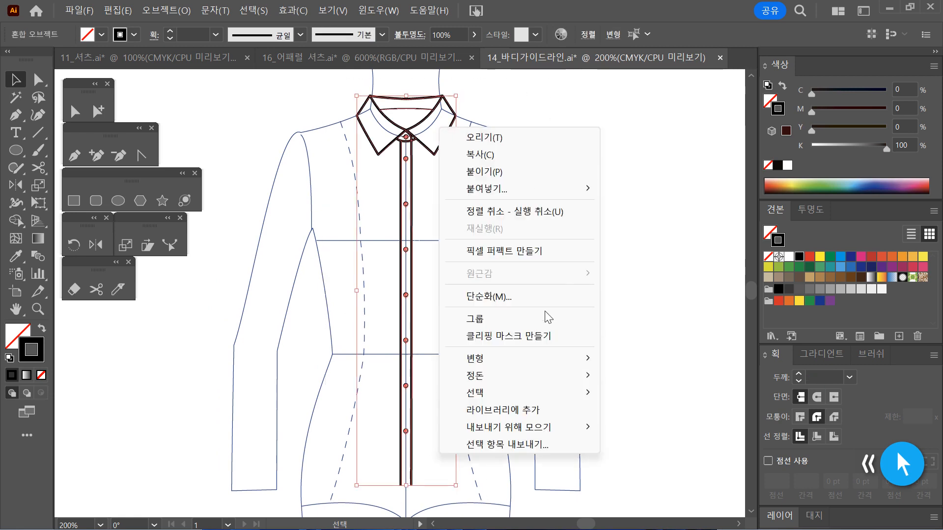
click(579, 319)
click(590, 303)
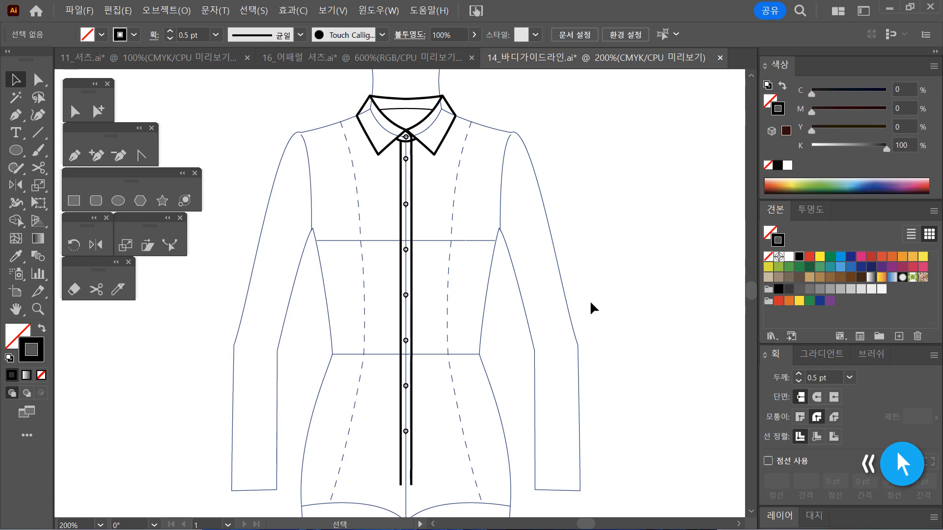